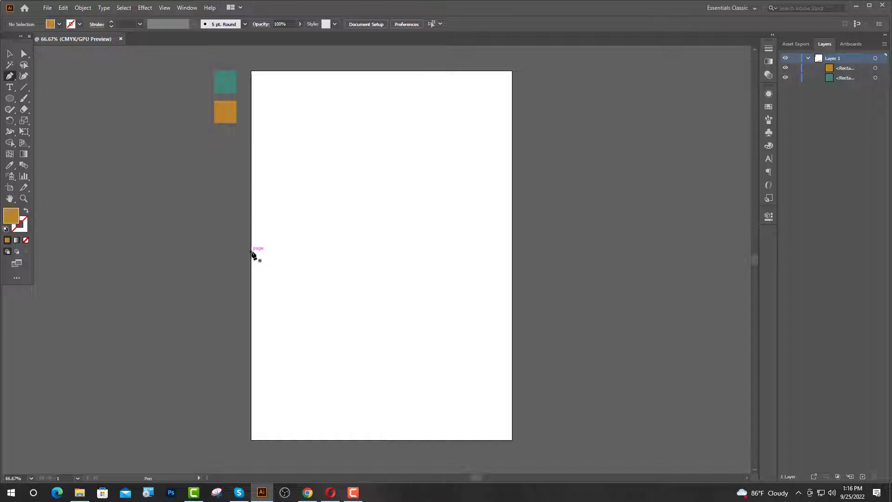
# - Draw a closed orange shape across the page top with a wavy bottom edge
pyautogui.moveTo(251, 248); pyautogui.dragTo(288, 219)
pyautogui.moveTo(398, 212); pyautogui.dragTo(443, 219)
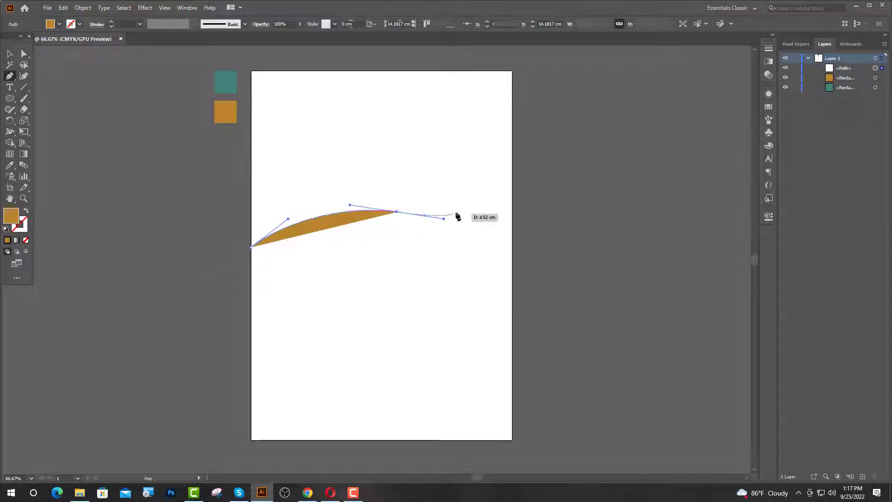
pyautogui.click(513, 210)
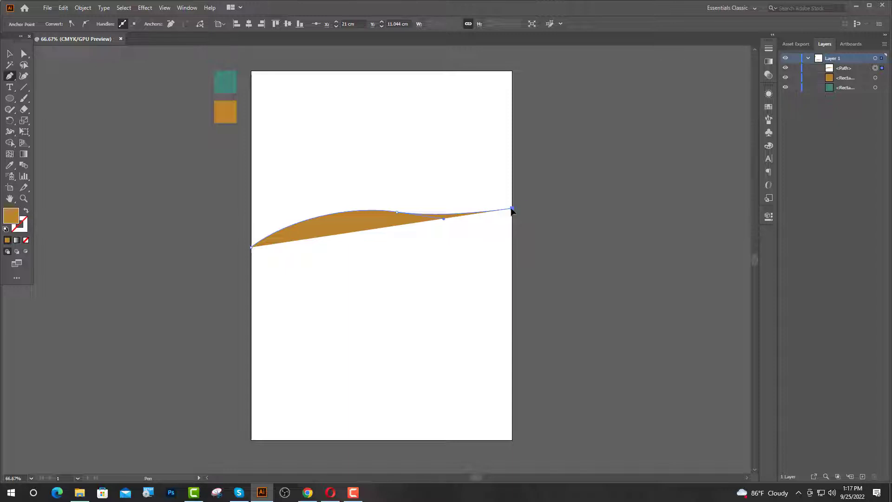
pyautogui.click(512, 72)
pyautogui.click(251, 71)
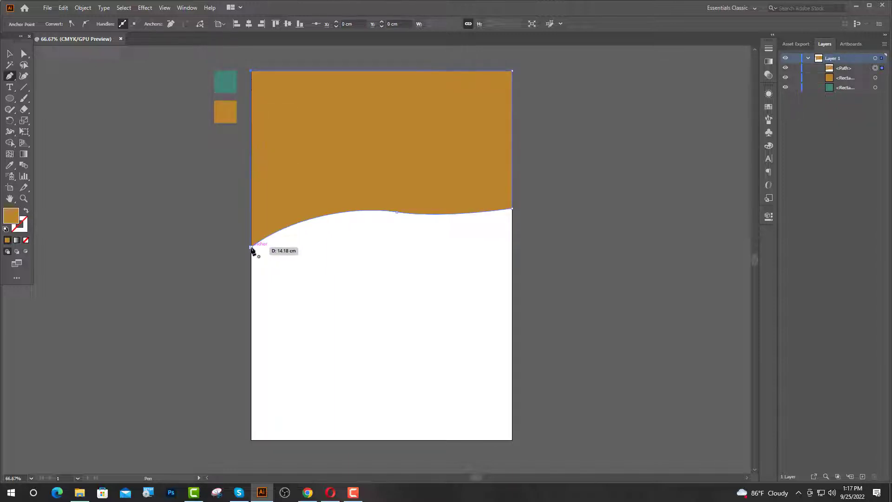
pyautogui.click(251, 247)
pyautogui.click(10, 53)
# - Lower the wave's left, middle and right anchors to deepen its curve
pyautogui.hotkey('ctrl', 'shift', 'a')
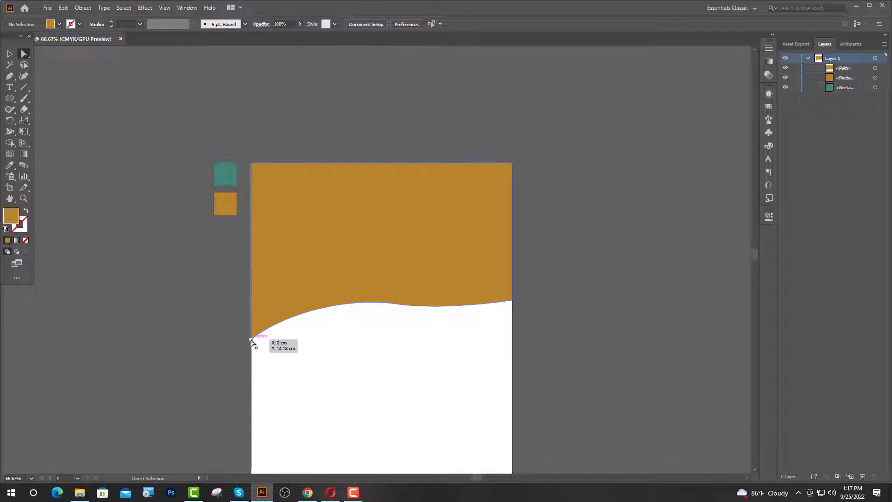
pyautogui.moveTo(251, 339); pyautogui.dragTo(251, 363)
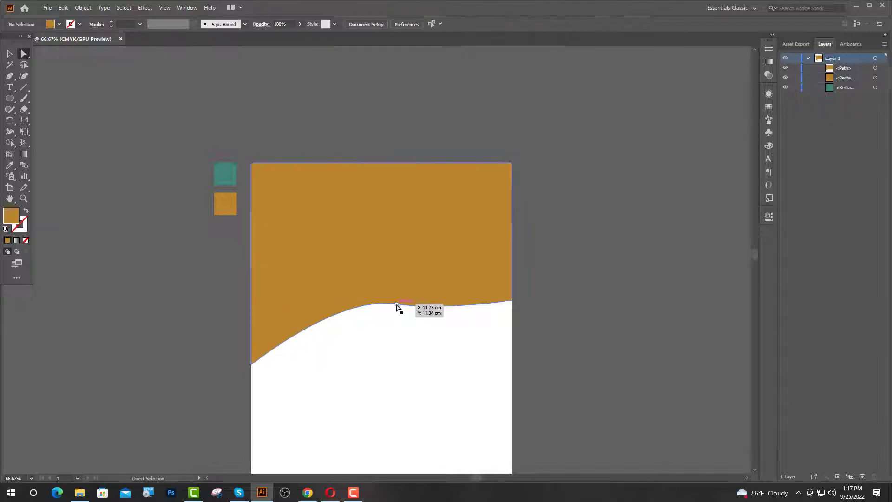
pyautogui.moveTo(397, 307); pyautogui.dragTo(397, 324)
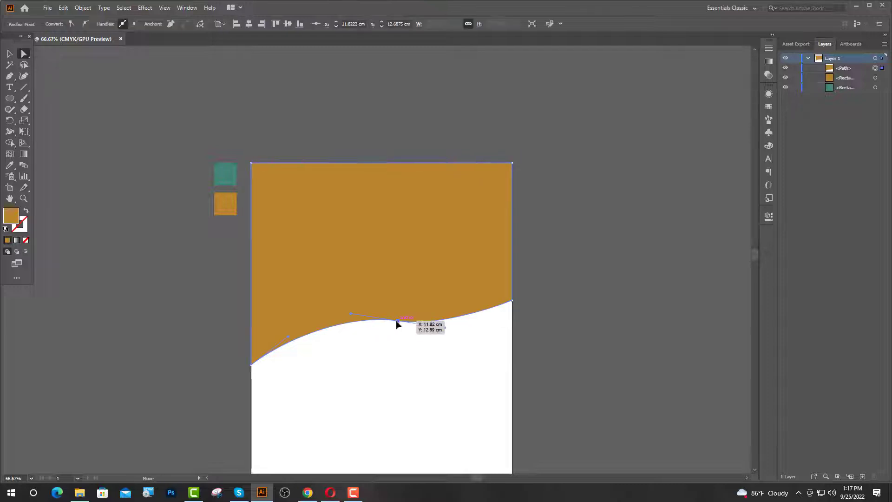
pyautogui.moveTo(513, 302); pyautogui.dragTo(512, 314)
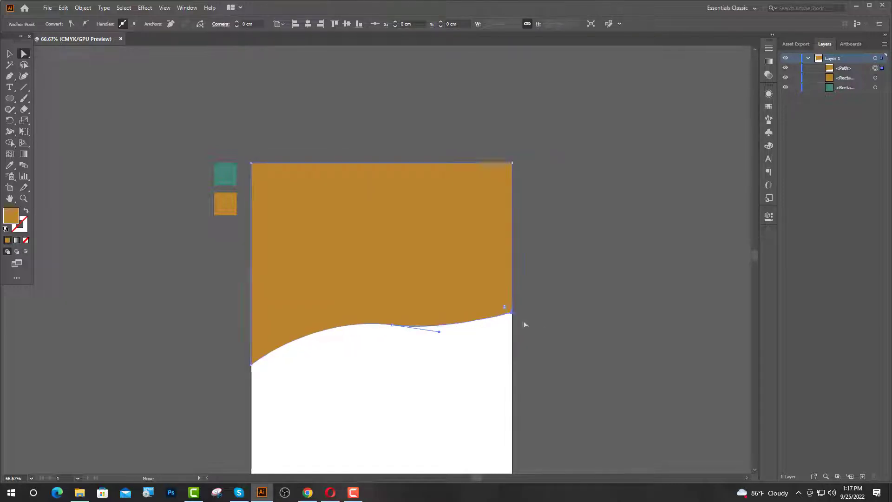
pyautogui.click(236, 245)
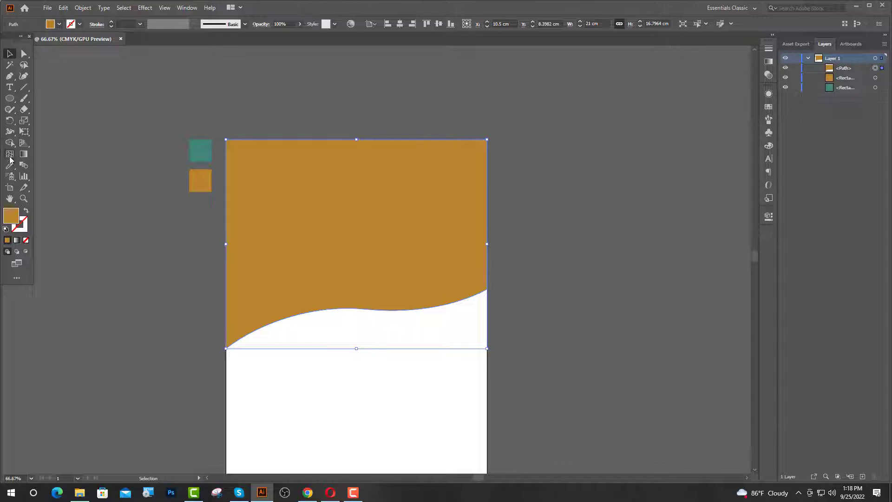
pyautogui.click(10, 164)
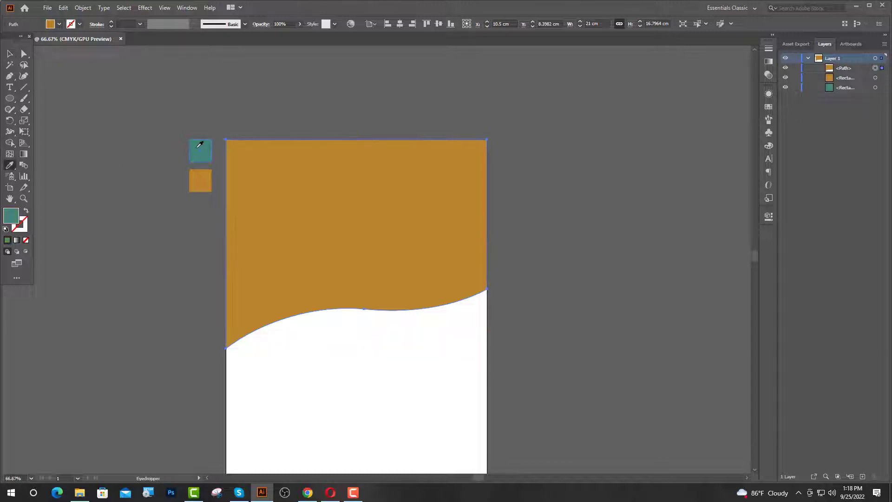
# - Recolour the header teal with the Eyedropper and draw a curved teal band beneath it
pyautogui.click(200, 145)
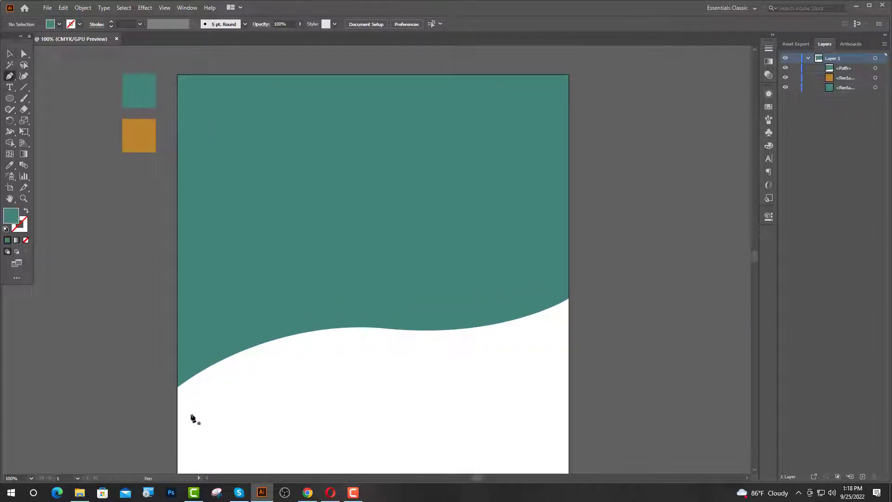
pyautogui.click(178, 400)
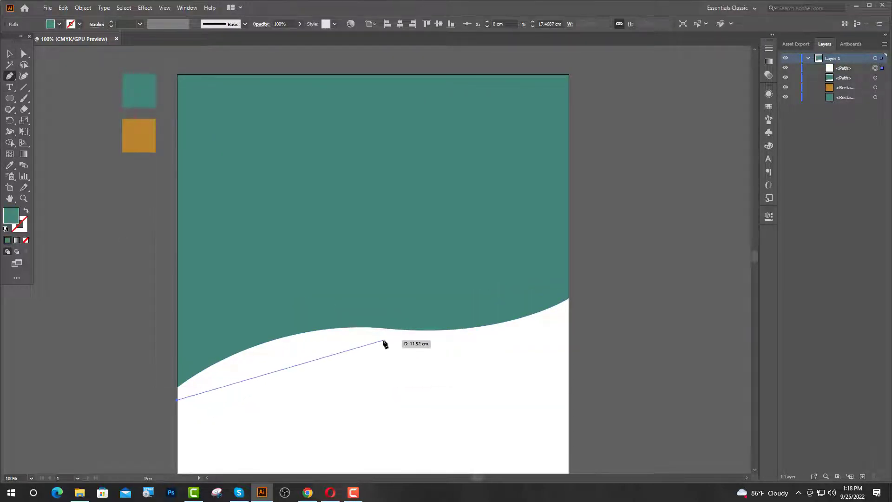
pyautogui.moveTo(383, 340); pyautogui.dragTo(492, 353)
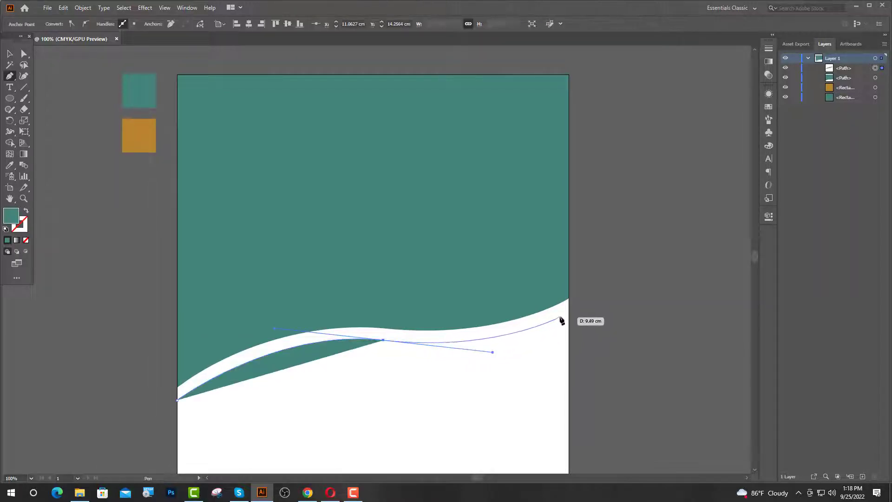
pyautogui.moveTo(568, 311); pyautogui.dragTo(562, 336)
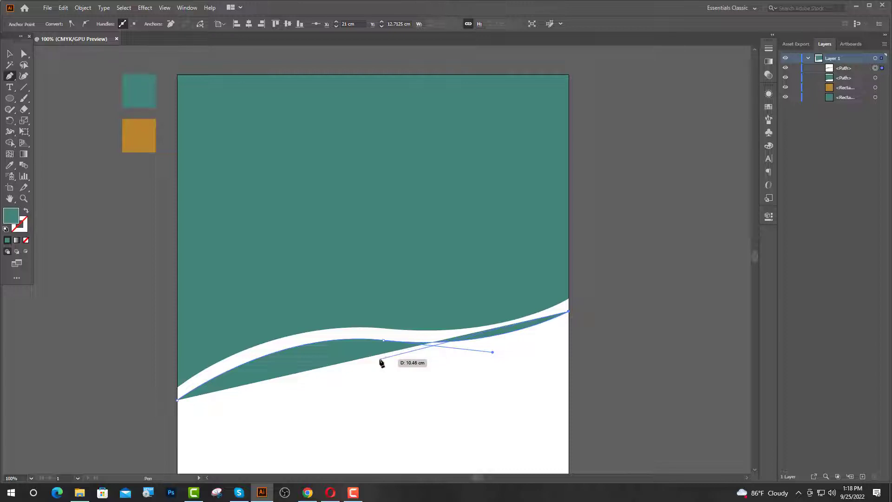
pyautogui.moveTo(383, 359); pyautogui.dragTo(285, 349)
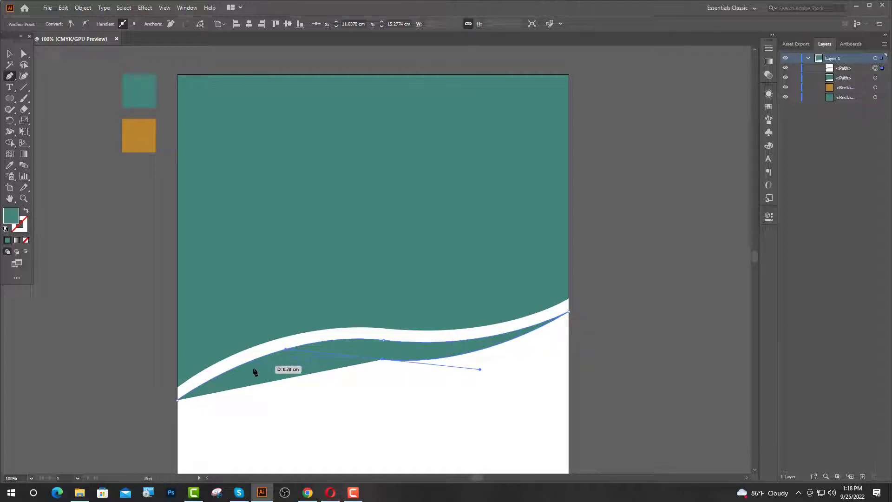
pyautogui.click(177, 424)
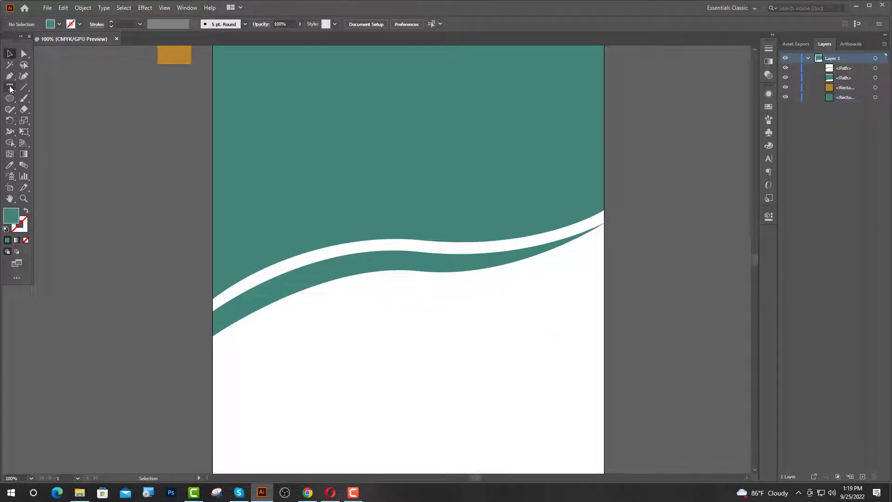
# - Draw a closed curved shape under the right side of the teal band
pyautogui.click(9, 77)
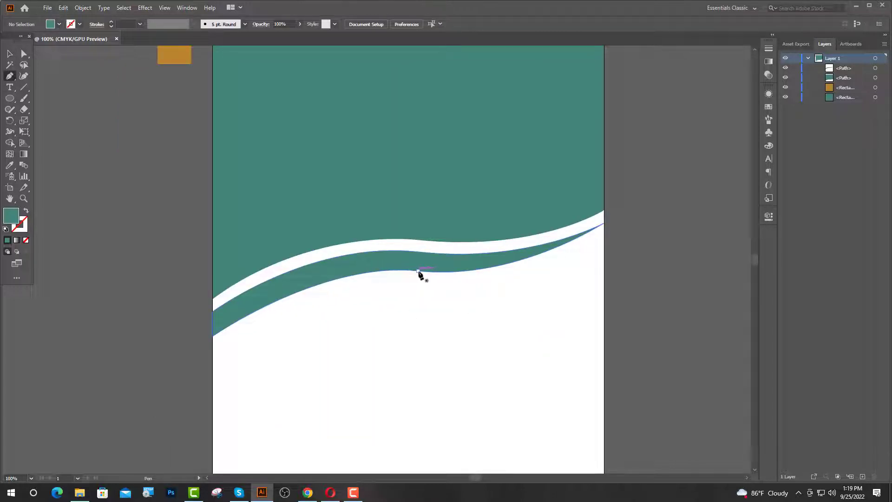
pyautogui.click(418, 271)
pyautogui.moveTo(605, 224); pyautogui.dragTo(619, 221)
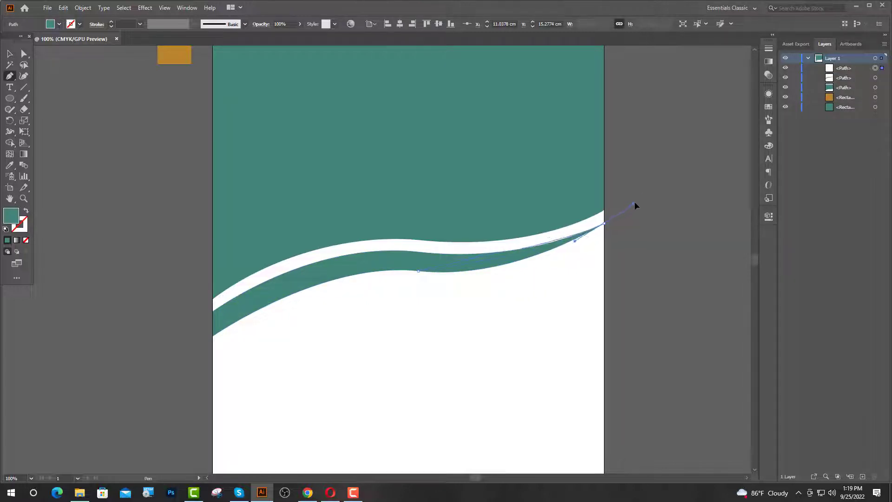
pyautogui.moveTo(687, 171); pyautogui.dragTo(689, 171)
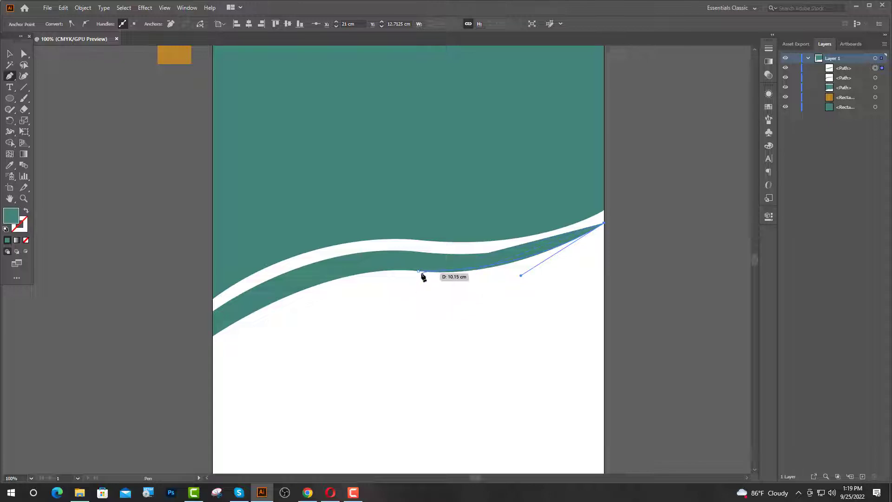
pyautogui.click(604, 224)
pyautogui.click(604, 248)
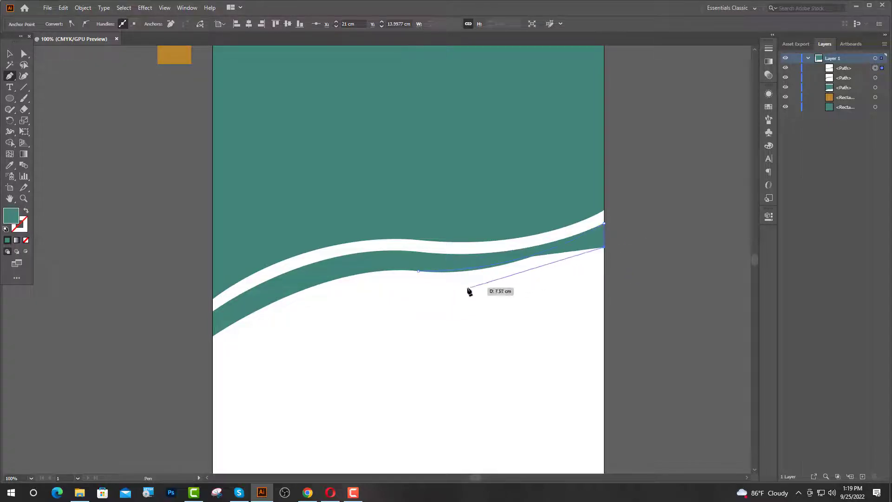
pyautogui.moveTo(418, 271); pyautogui.dragTo(341, 262)
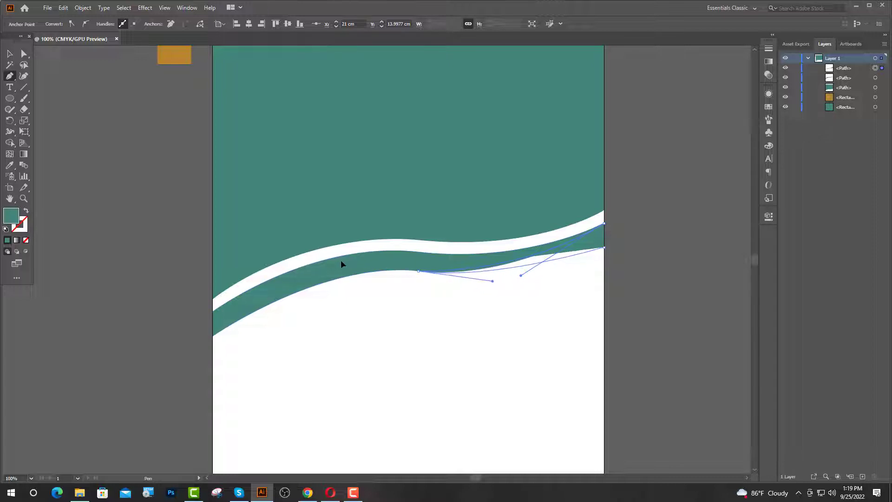
pyautogui.click(9, 54)
# - Fill the new shape with the orange swatch colour
pyautogui.click(11, 166)
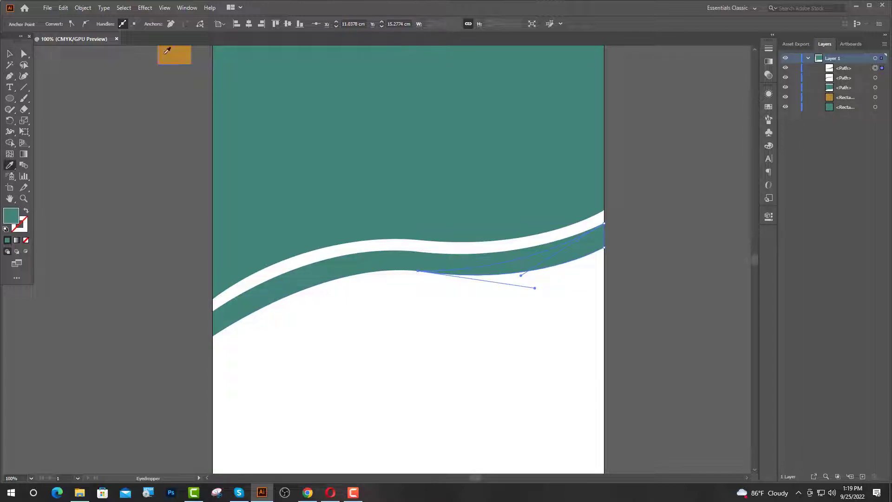
pyautogui.click(166, 49)
pyautogui.click(9, 55)
pyautogui.click(432, 384)
pyautogui.scroll(-2, 437, 386)
pyautogui.scroll(4, 326, 362)
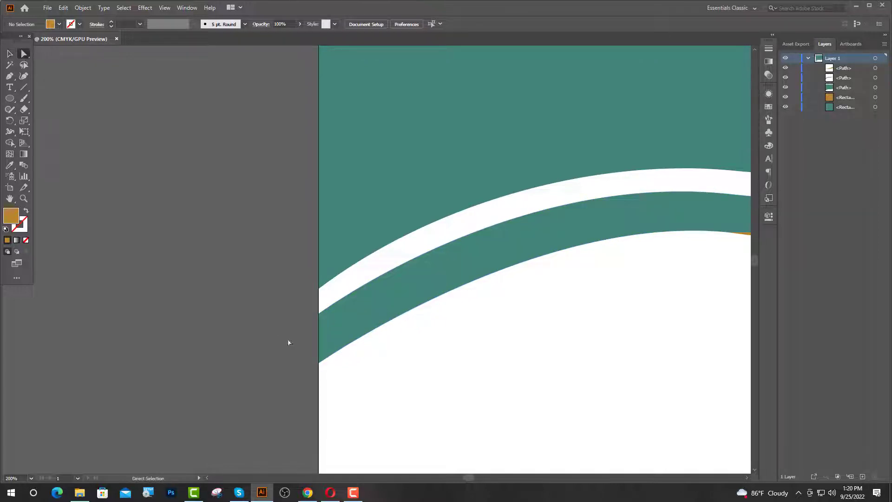
# - Raise the lower teal band's left end anchor
pyautogui.moveTo(318, 363); pyautogui.dragTo(318, 344)
pyautogui.click(221, 377)
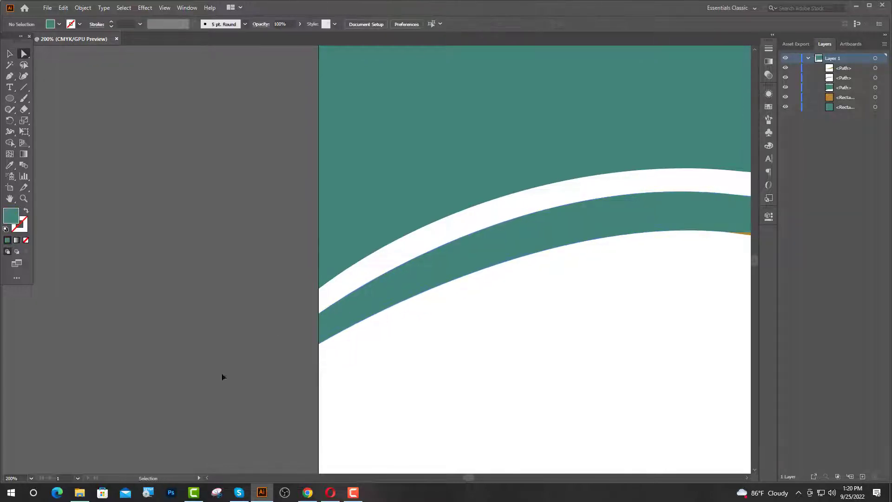
pyautogui.scroll(-3, 208, 351)
pyautogui.scroll(1, 256, 370)
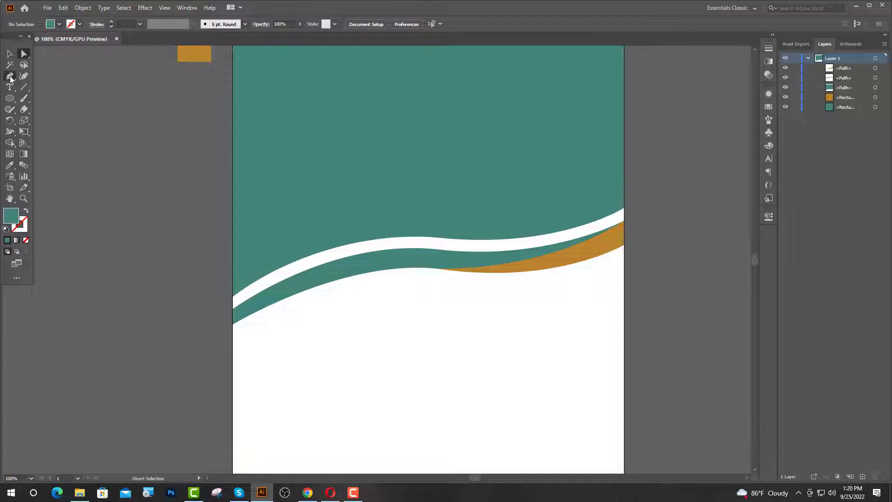
# - Draw a curved strip along the left half of the band's lower edge and fill it orange
pyautogui.scroll(2, 241, 325)
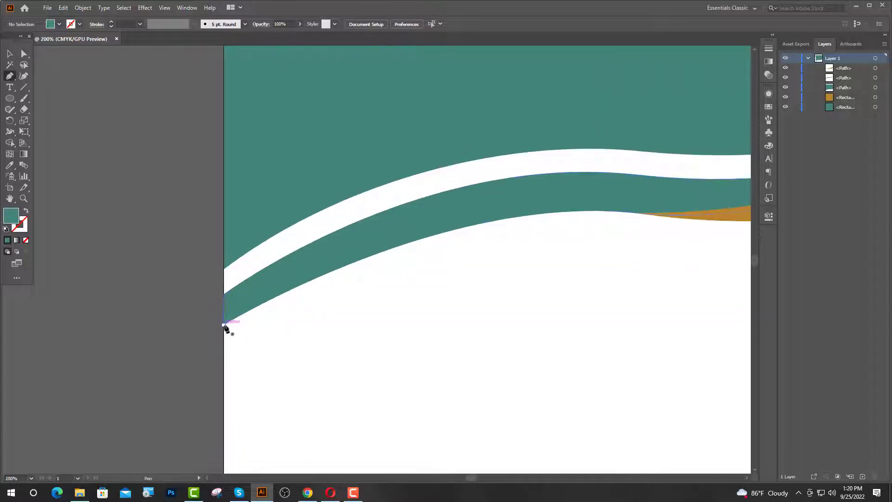
pyautogui.click(224, 325)
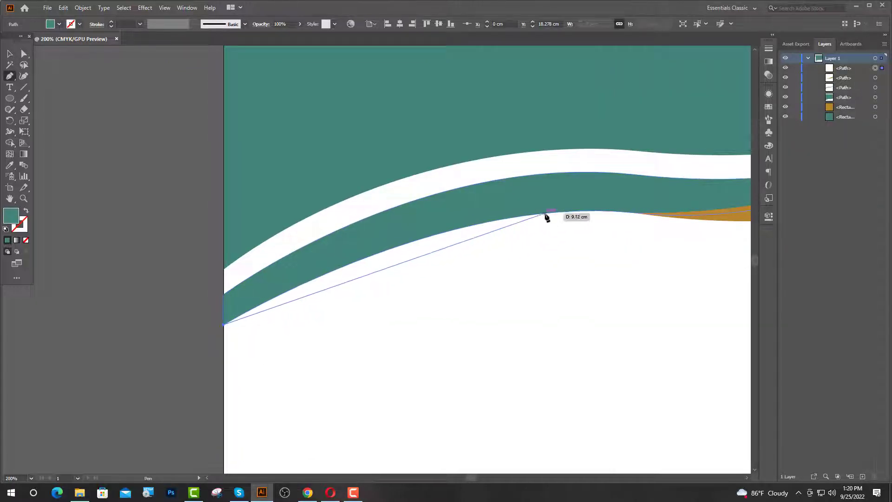
pyautogui.moveTo(560, 213); pyautogui.dragTo(715, 190)
pyautogui.moveTo(643, 199); pyautogui.dragTo(643, 198)
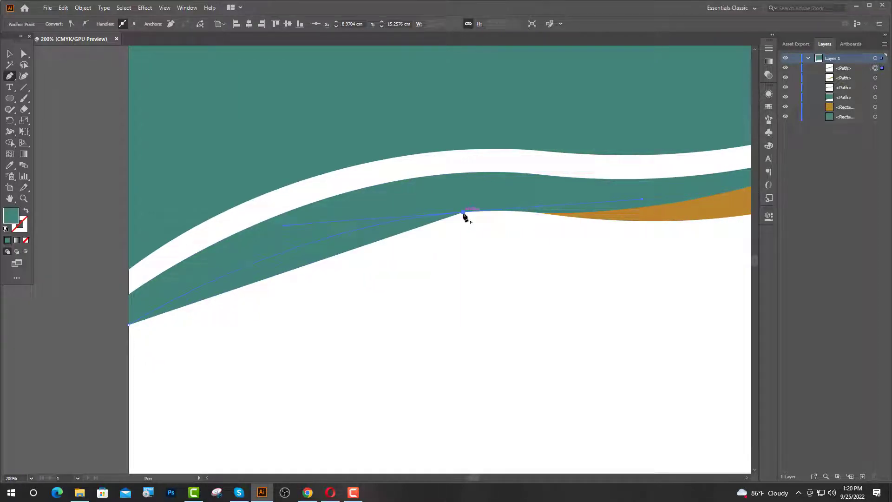
pyautogui.click(464, 213)
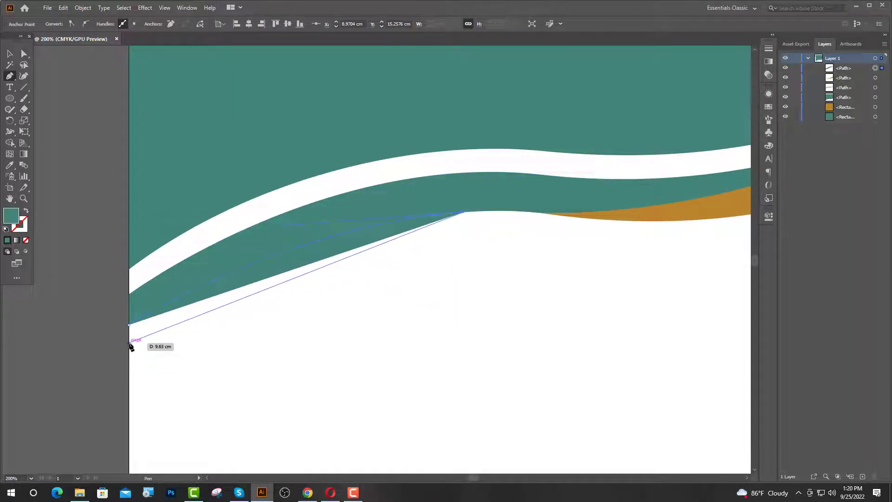
pyautogui.moveTo(130, 343); pyautogui.dragTo(236, 402)
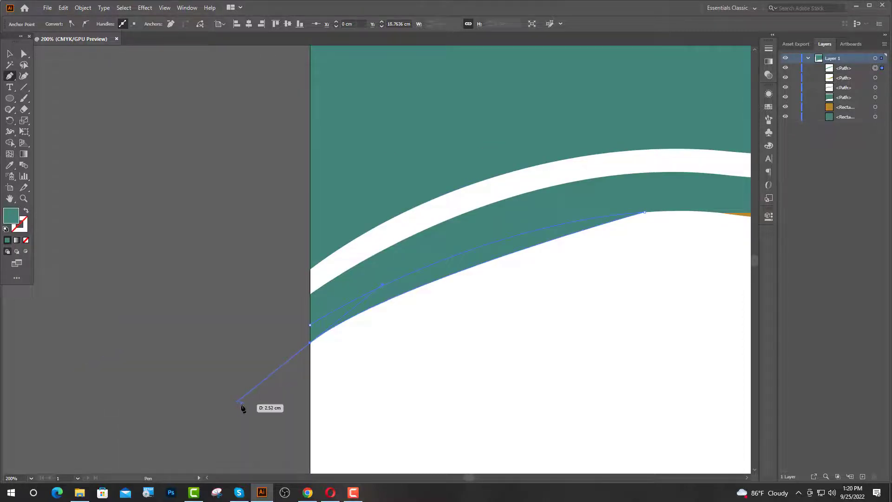
pyautogui.scroll(1, 489, 289)
pyautogui.moveTo(512, 265); pyautogui.dragTo(459, 298)
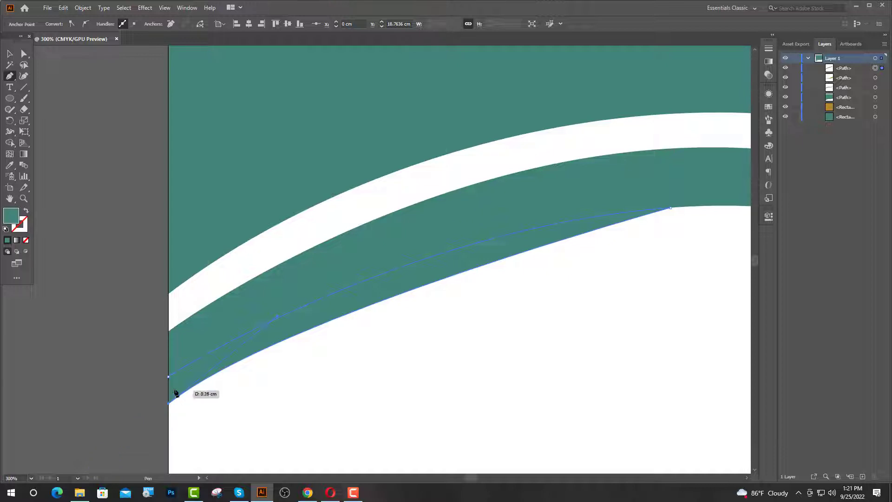
pyautogui.moveTo(177, 394); pyautogui.dragTo(168, 377)
pyautogui.scroll(-3, 255, 336)
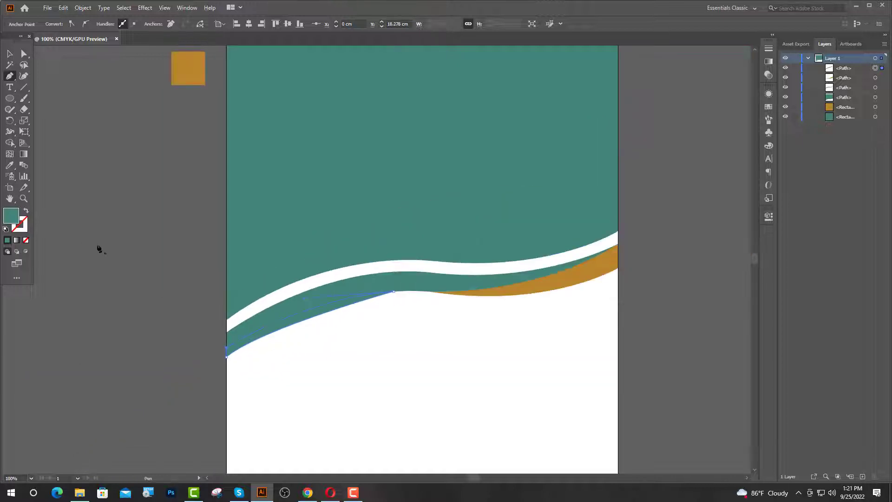
pyautogui.click(588, 278)
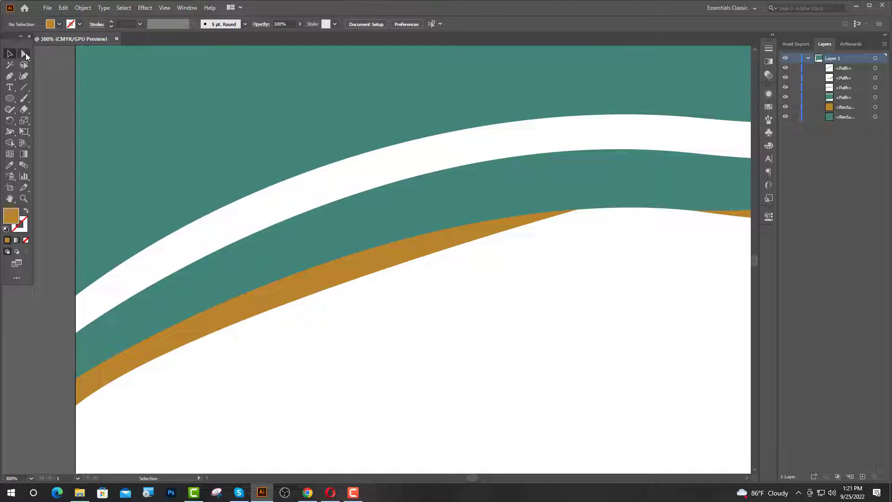
# - Drag the orange band's anchors up-right along the teal band's curve
pyautogui.click(25, 54)
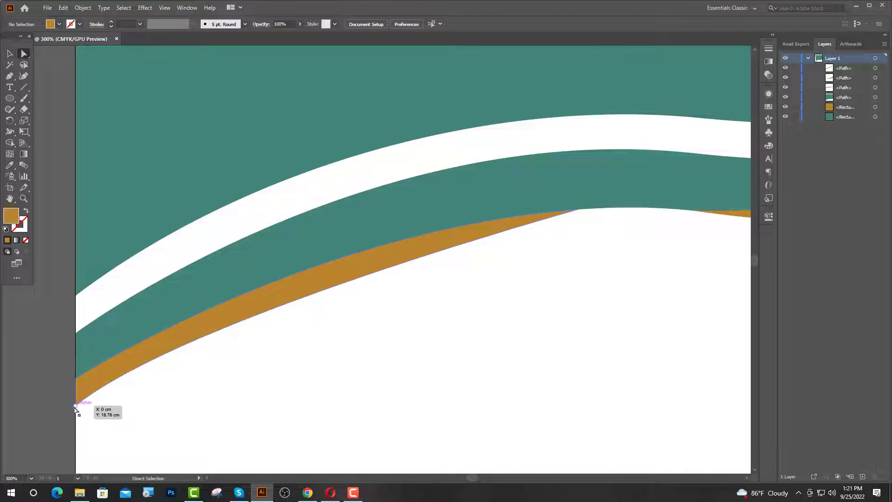
pyautogui.click(76, 404)
pyautogui.moveTo(185, 321); pyautogui.dragTo(319, 262)
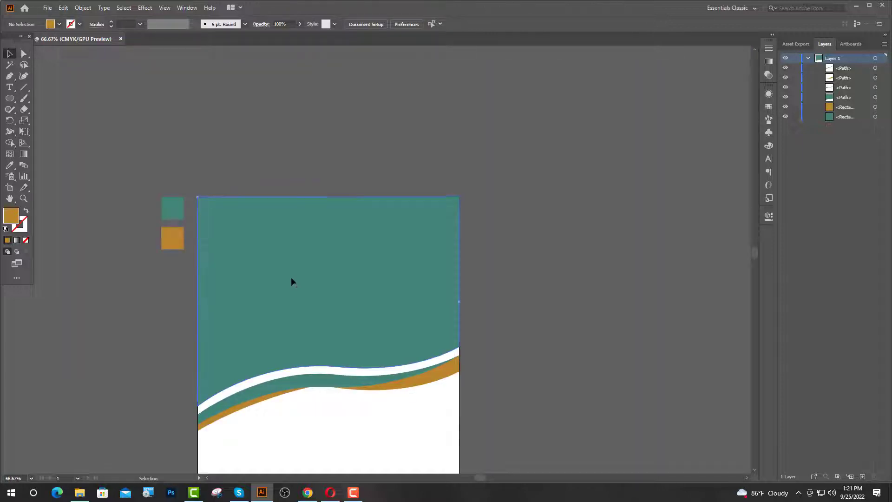
pyautogui.click(292, 281)
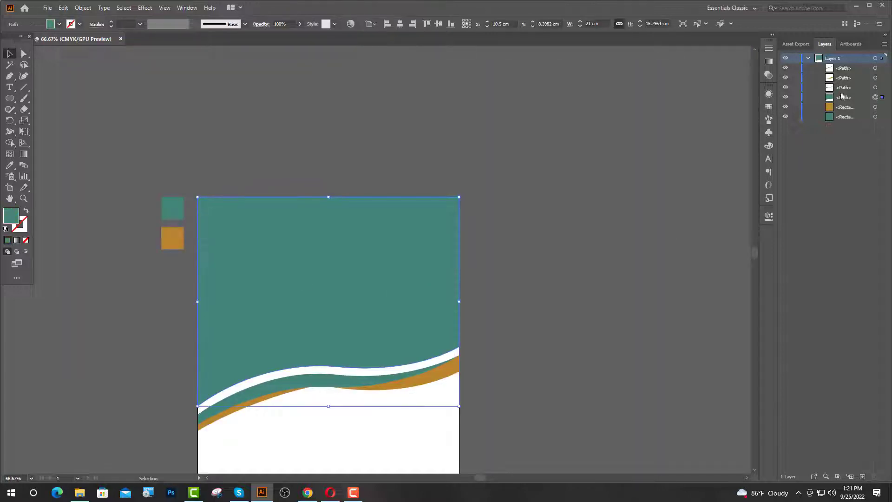
# - Bring the pool house photo in from the desktop, then scale and nudge it over the header
pyautogui.press('super+d')
pyautogui.moveTo(236, 181); pyautogui.dragTo(321, 314)
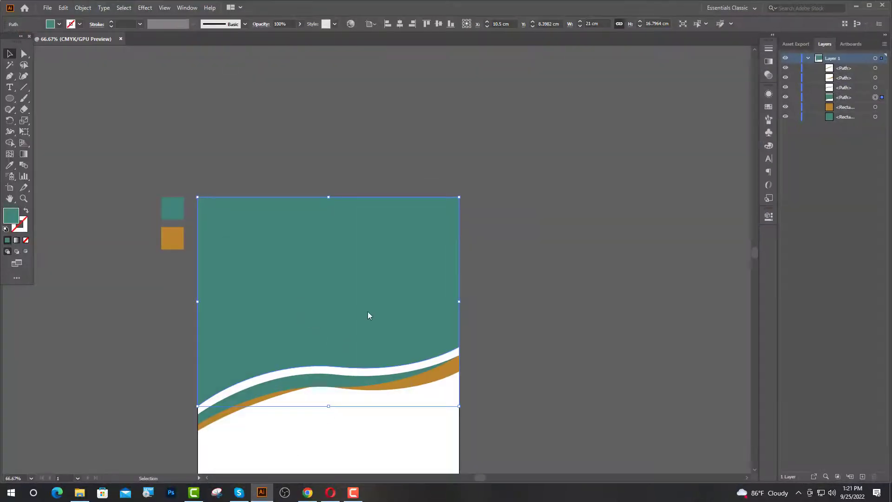
pyautogui.scroll(-4, 412, 345)
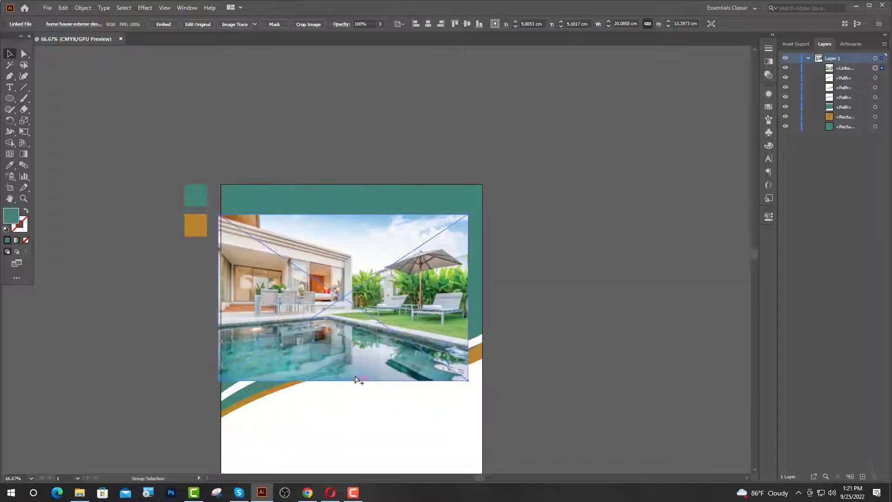
pyautogui.moveTo(365, 361)
pyautogui.mouseDown()
pyautogui.moveTo(391, 331)
pyautogui.moveTo(365, 376)
pyautogui.mouseUp()
pyautogui.moveTo(370, 338); pyautogui.dragTo(367, 348)
pyautogui.click(612, 302)
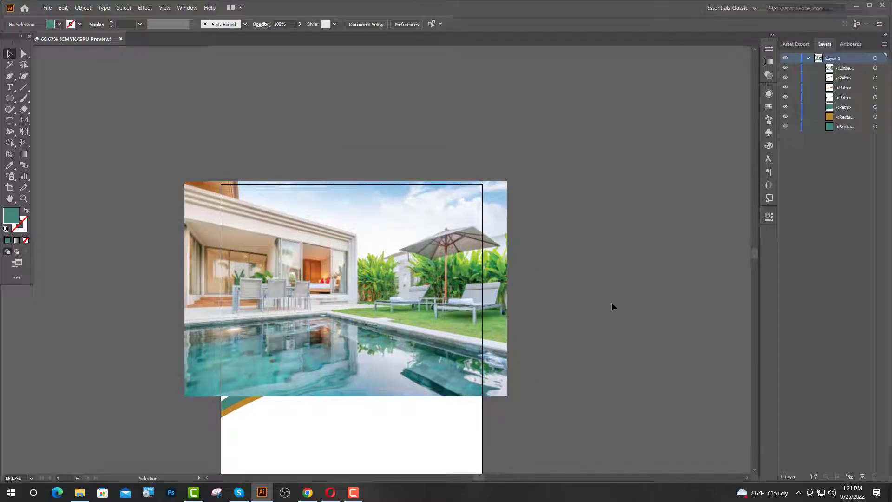
pyautogui.click(507, 303)
pyautogui.hotkey('shift', 'Right')
pyautogui.hotkey('shift', 'Right')
pyautogui.hotkey('shift', 'Right')
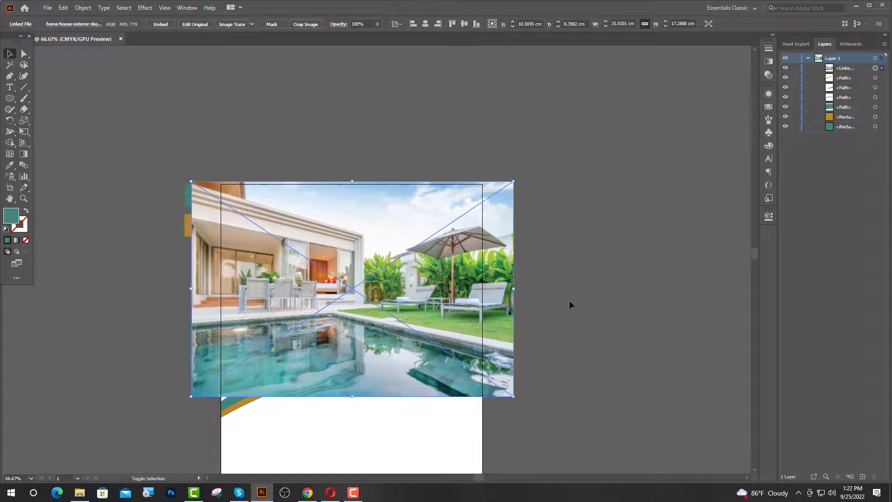
pyautogui.hotkey('shift', 'Right')
pyautogui.hotkey('shift', 'Right')
pyautogui.hotkey('shift', 'Right')
pyautogui.hotkey('shift', 'Right')
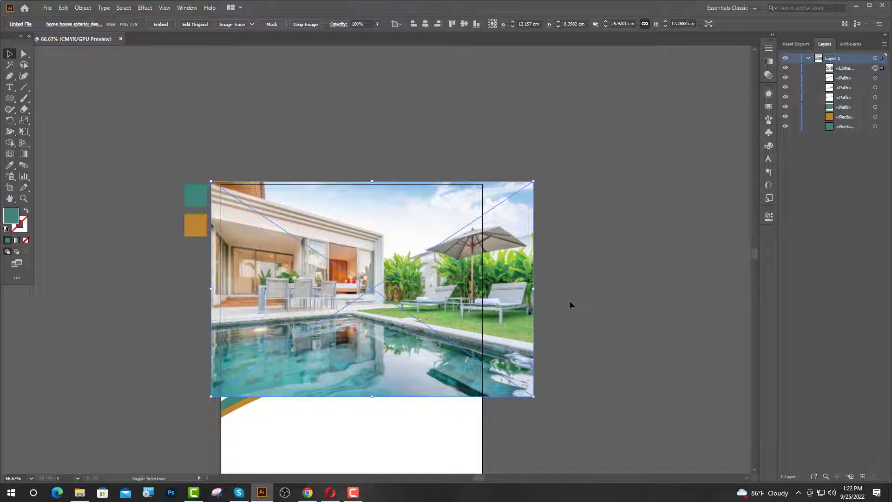
# - Stack the photo layer below the teal wave shape and select both
pyautogui.hotkey('ctrl', '-')
pyautogui.click(843, 107)
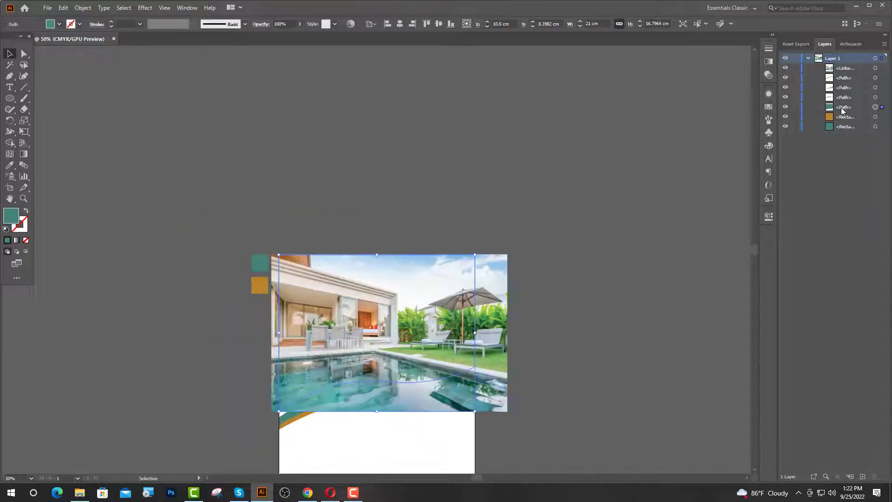
pyautogui.moveTo(843, 69); pyautogui.dragTo(839, 112)
pyautogui.keyDown('shift'); pyautogui.click(499, 320); pyautogui.keyUp('shift')
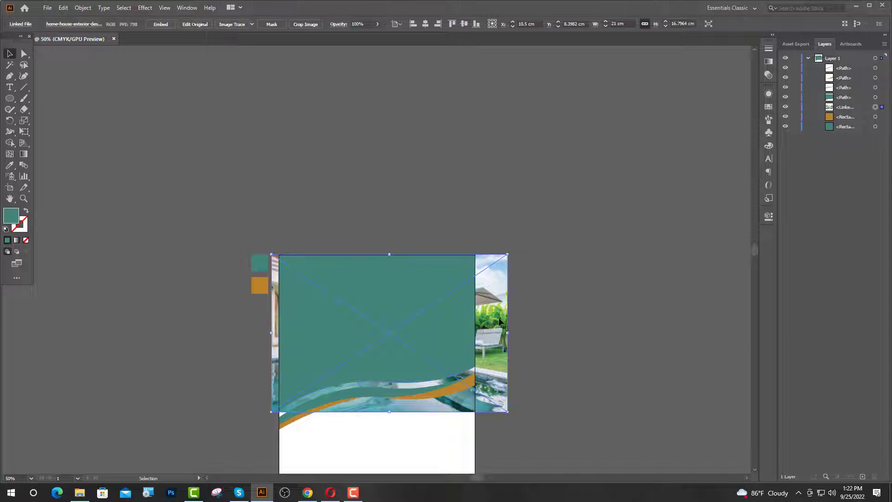
# - Make a clipping mask of the photo with the wave shape
pyautogui.rightClick(402, 286)
pyautogui.click(443, 367)
pyautogui.hotkey('ctrl', 'shift', 'a')
pyautogui.hotkey('ctrl', '=')
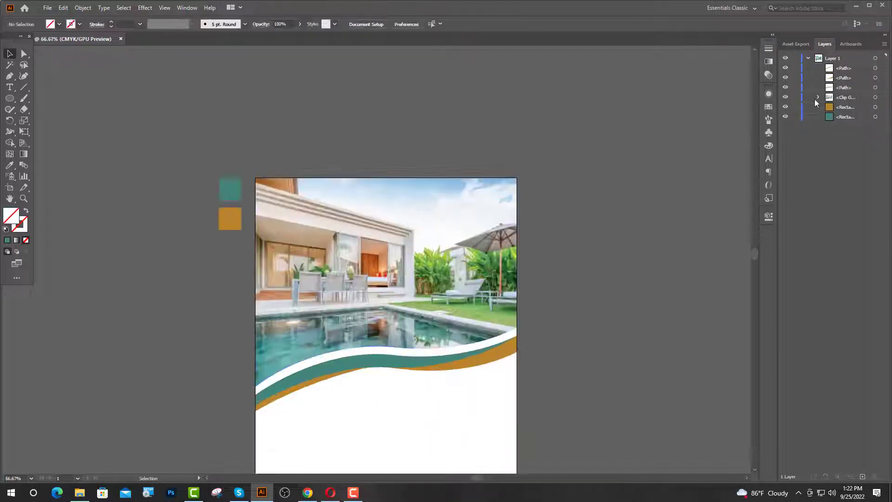
# - Duplicate the clipping outline above the group in Layers and lock the clip group
pyautogui.click(819, 97)
pyautogui.moveTo(842, 107); pyautogui.dragTo(843, 92)
pyautogui.click(818, 107)
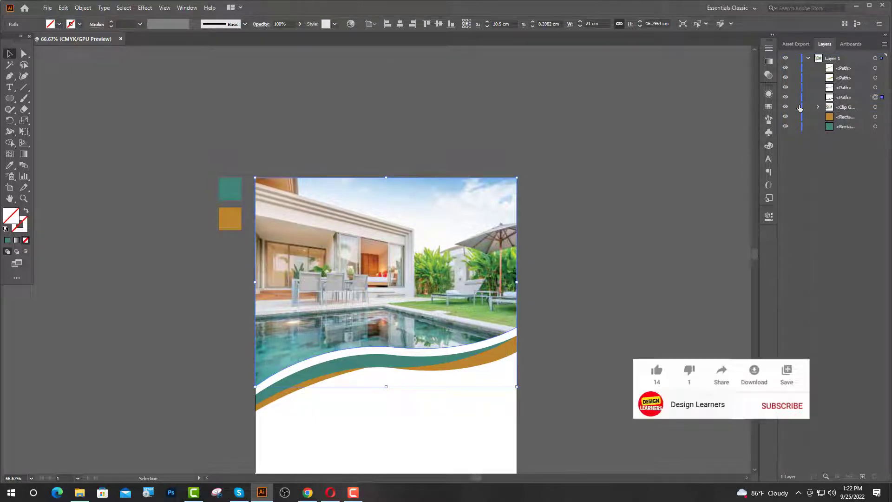
pyautogui.click(795, 107)
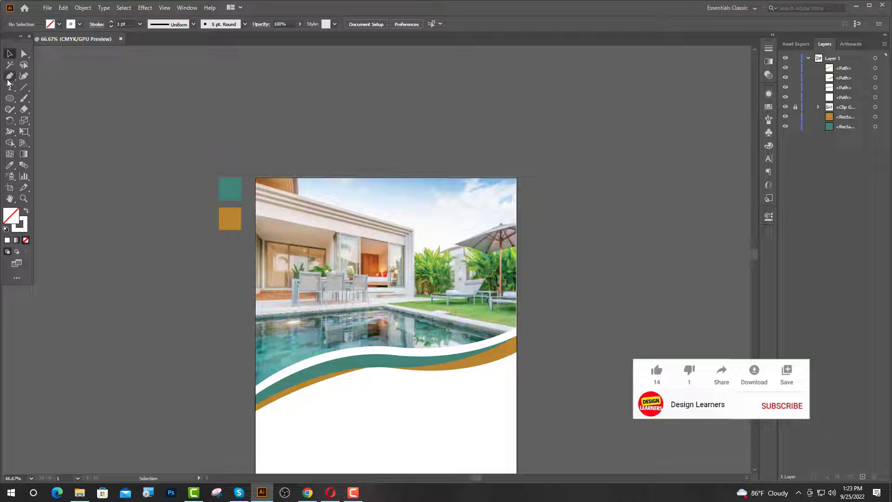
# - Delete the copied outline's side segments and top corner anchors, leaving an open wave line
pyautogui.click(24, 54)
pyautogui.click(377, 179)
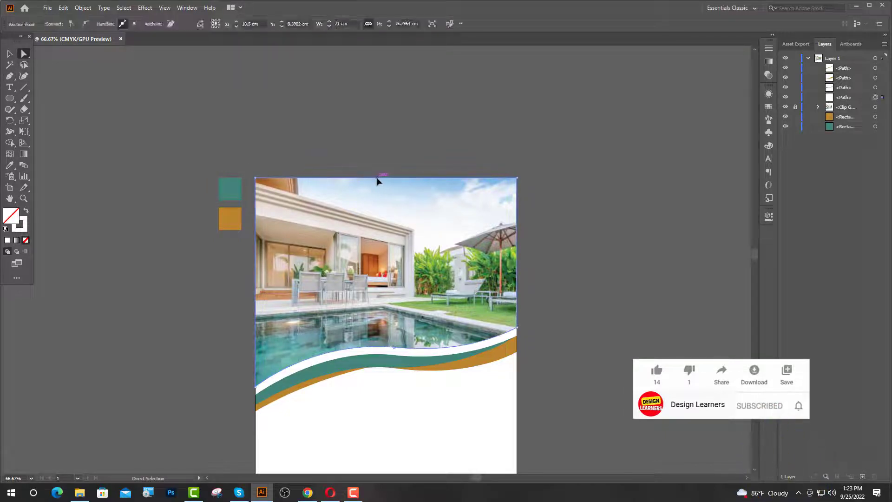
pyautogui.click(698, 196)
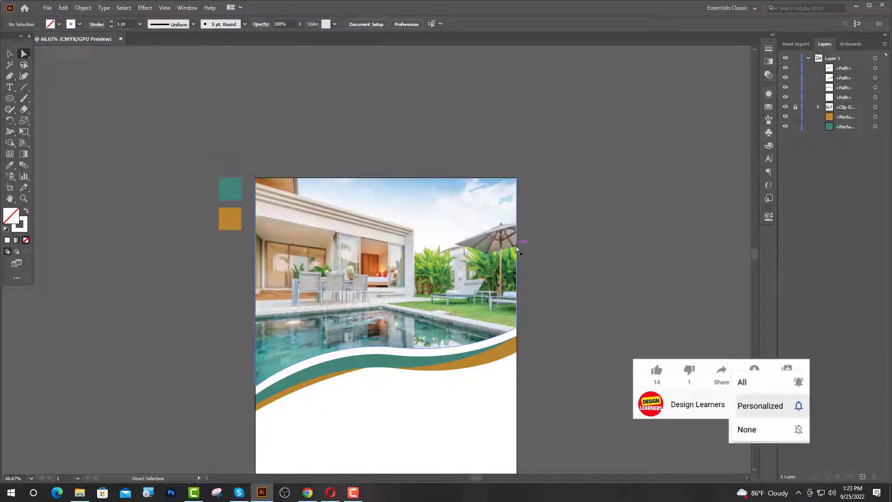
pyautogui.click(517, 247)
pyautogui.press('Delete')
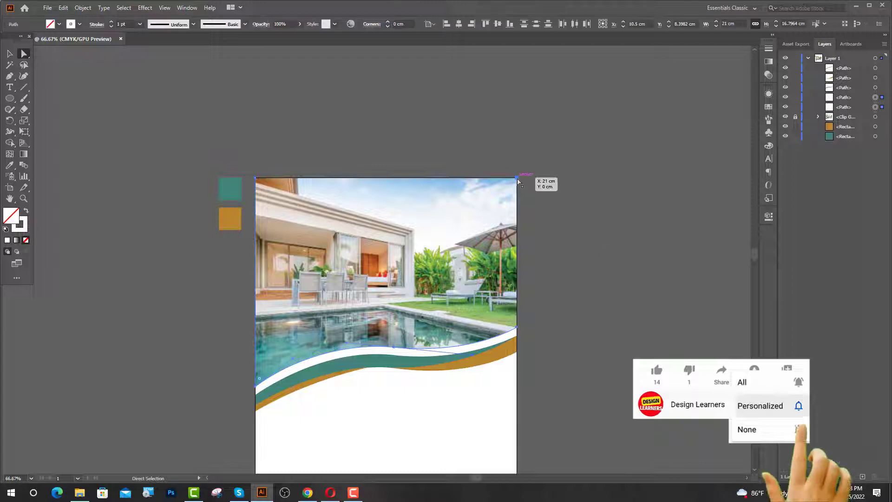
pyautogui.click(517, 178)
pyautogui.press('Delete')
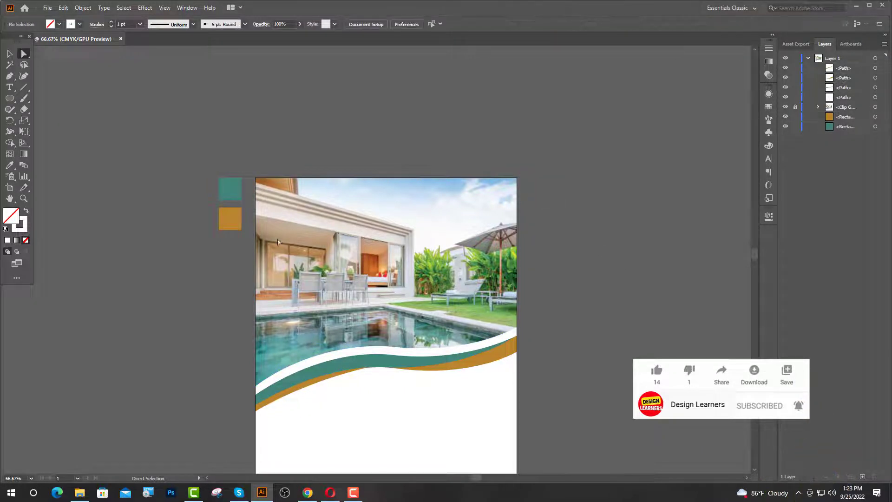
pyautogui.click(256, 254)
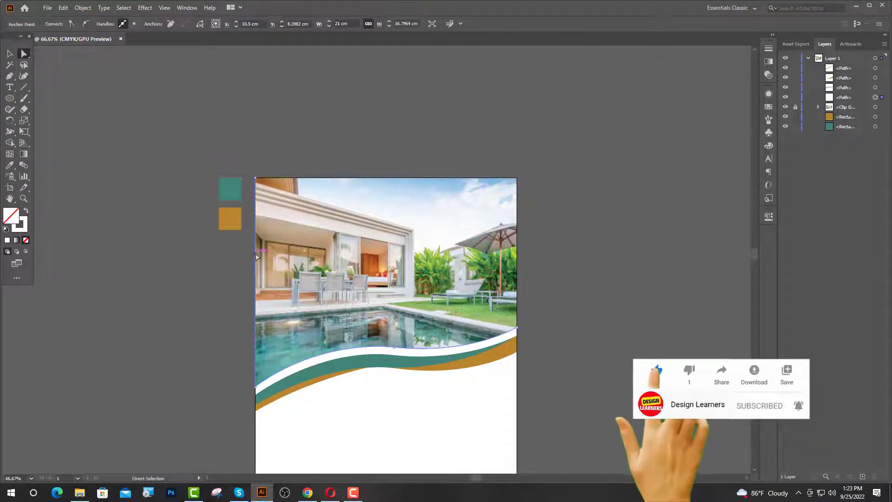
pyautogui.press('Delete')
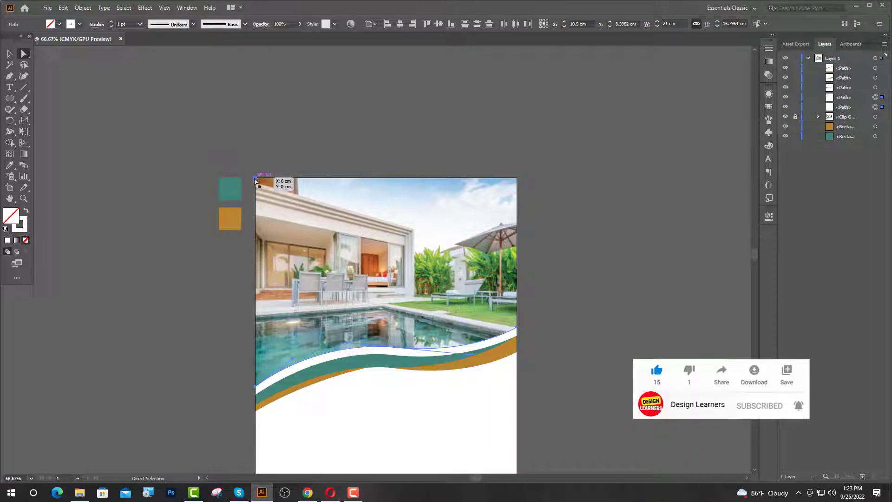
pyautogui.click(256, 181)
pyautogui.press('Delete')
# - Nudge the wave line upward and thicken its stroke weight
pyautogui.press('v')
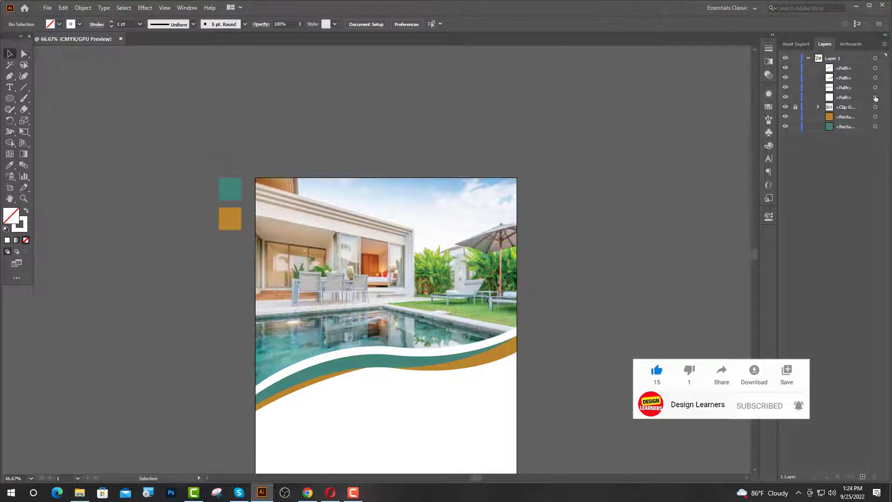
pyautogui.click(875, 97)
pyautogui.scroll(2, 337, 355)
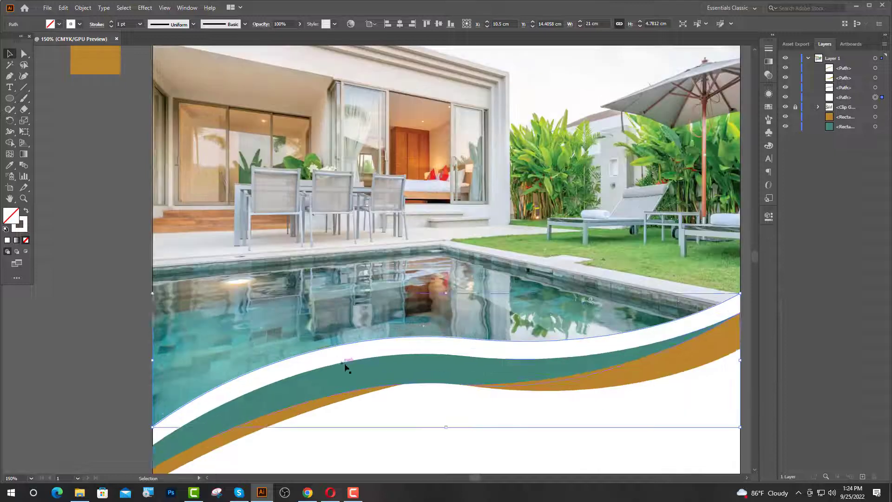
pyautogui.scroll(-1, 344, 364)
pyautogui.press('Up')
pyautogui.press('Up')
pyautogui.press('Up')
pyautogui.press('Up')
pyautogui.press('Up')
pyautogui.press('Up')
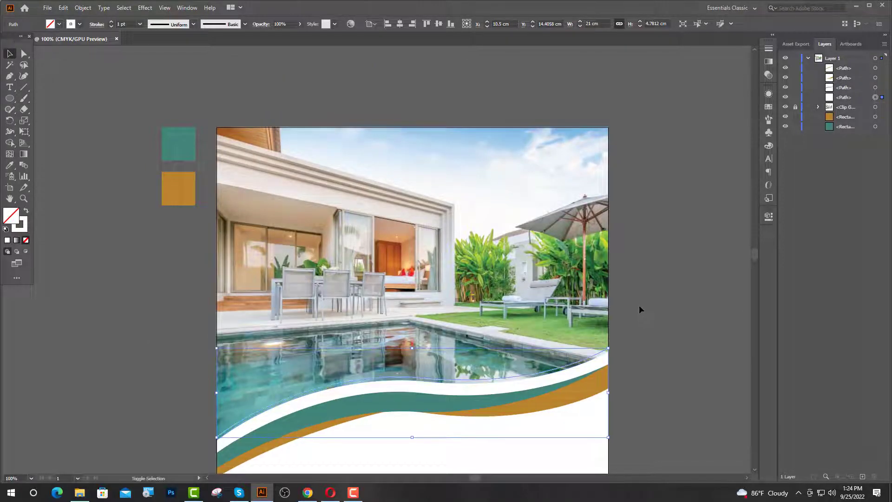
pyautogui.click(111, 21)
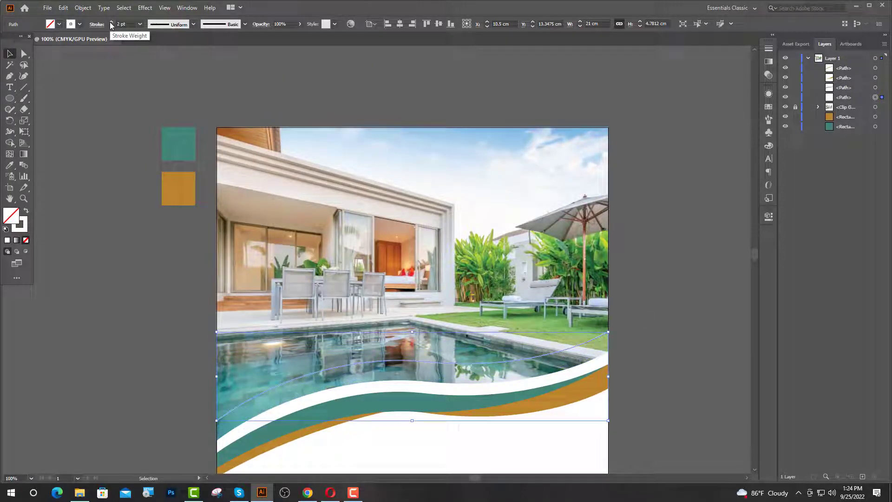
pyautogui.click(111, 22)
pyautogui.click(111, 21)
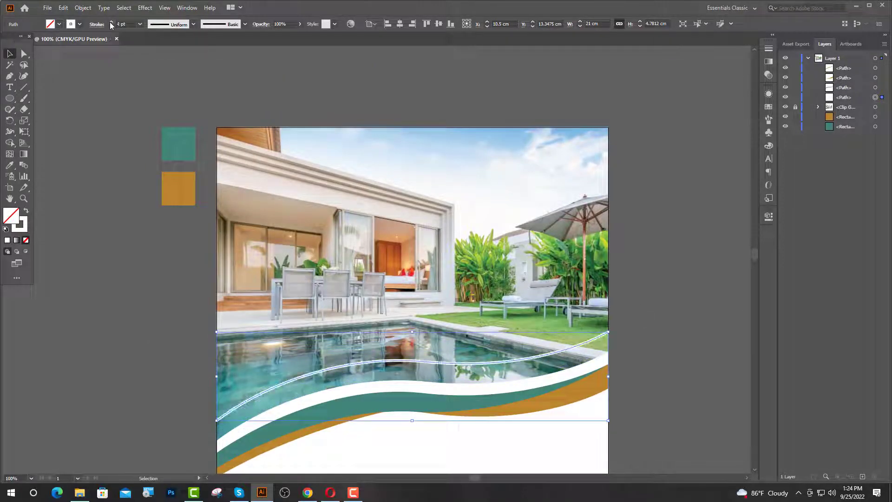
pyautogui.click(111, 22)
pyautogui.click(111, 22)
pyautogui.click(111, 22)
pyautogui.click(111, 22)
pyautogui.click(111, 21)
pyautogui.click(111, 22)
pyautogui.click(111, 22)
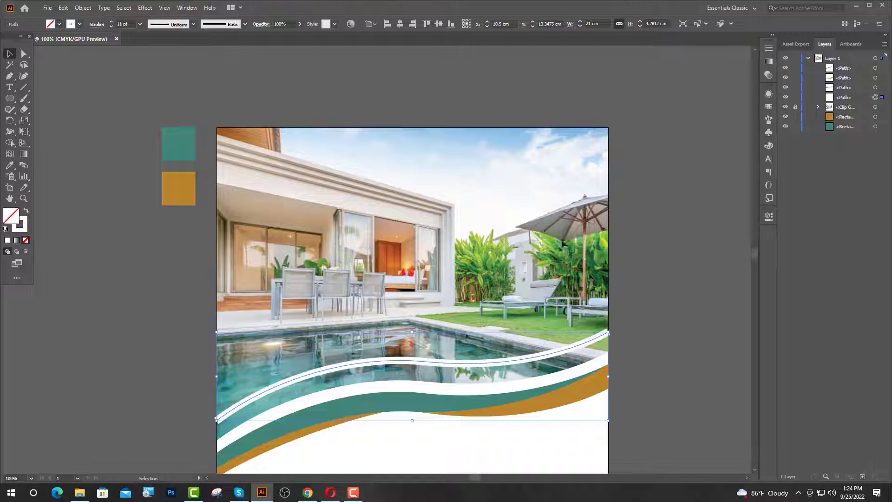
pyautogui.scroll(-1, 527, 351)
# - Make the wave line an orange stroke at 15 pt
pyautogui.press('i')
pyautogui.click(292, 241)
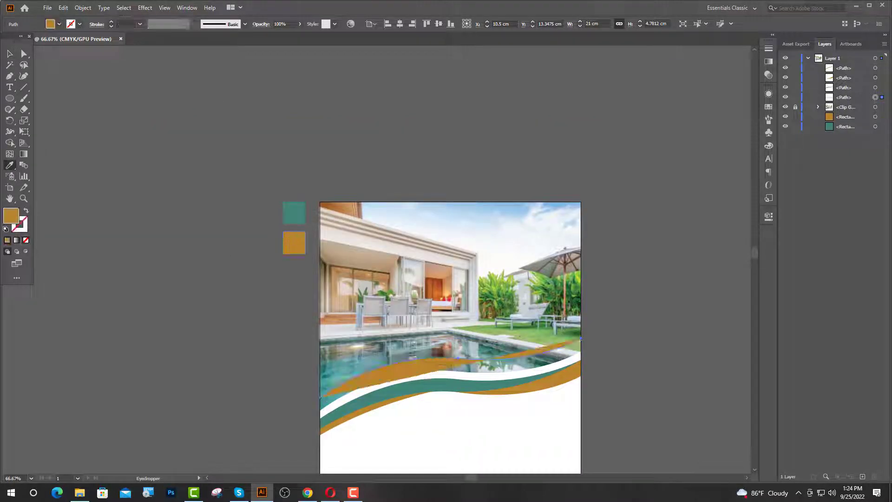
pyautogui.click(9, 54)
pyautogui.click(25, 212)
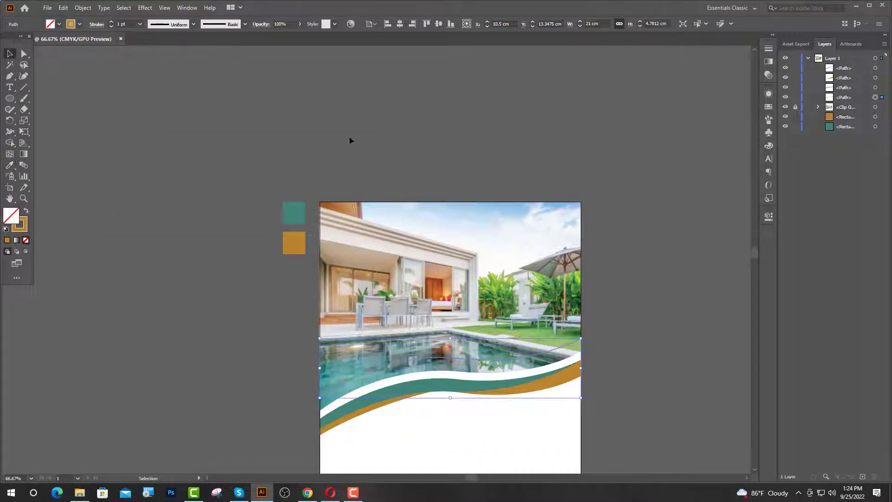
pyautogui.click(111, 22)
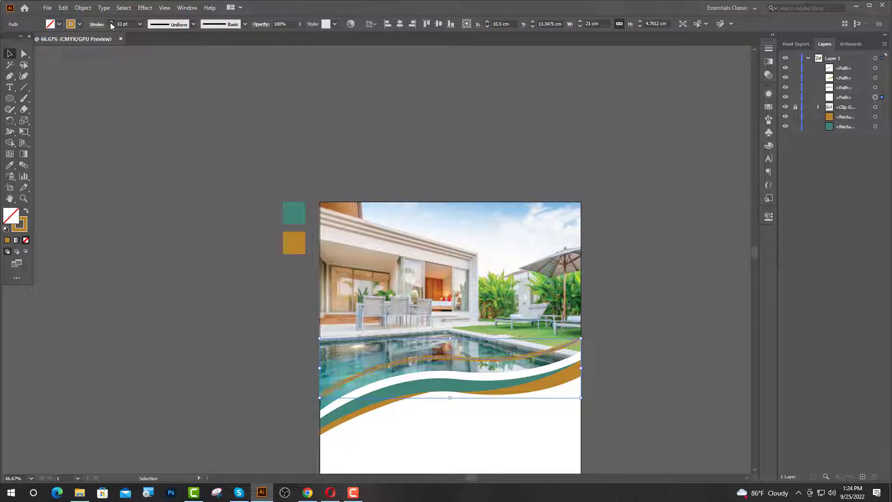
pyautogui.click(111, 22)
pyautogui.click(112, 21)
pyautogui.click(111, 22)
pyautogui.click(211, 339)
pyautogui.scroll(-2, 553, 384)
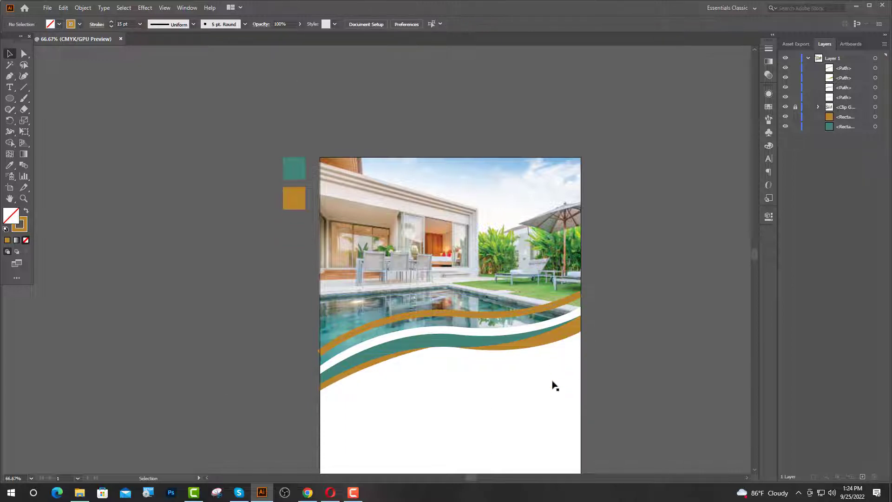
pyautogui.keyDown('alt'); pyautogui.scroll(1, 540, 311); pyautogui.keyUp('alt')
pyautogui.scroll(2, 599, 325)
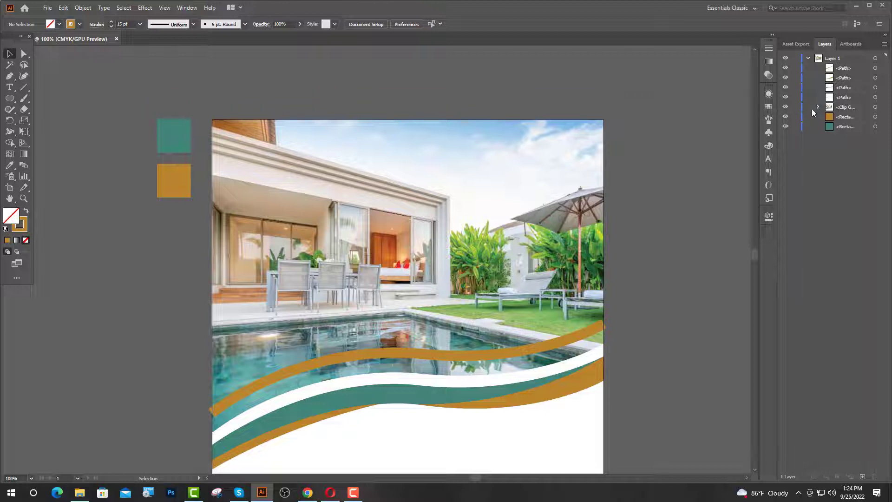
pyautogui.click(819, 107)
# - Lift the header outline above the photo group, fill it teal and set Opacity to 20%
pyautogui.moveTo(853, 117); pyautogui.dragTo(846, 102)
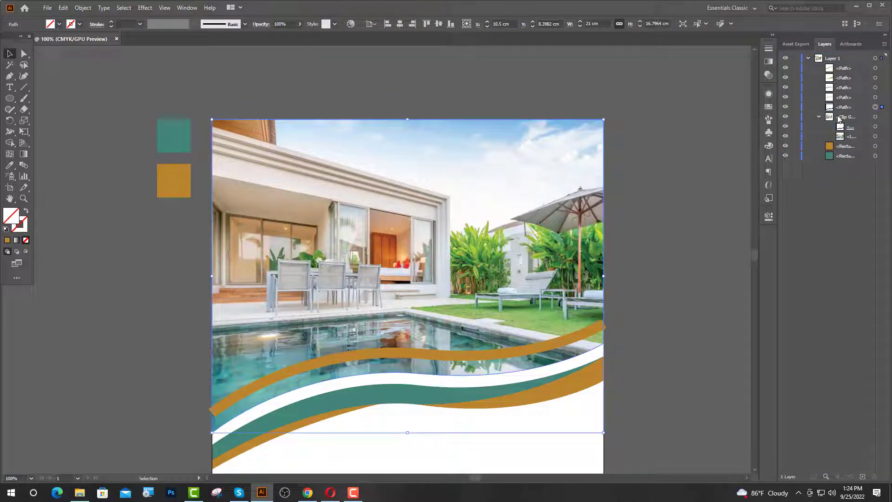
pyautogui.click(9, 165)
pyautogui.click(161, 140)
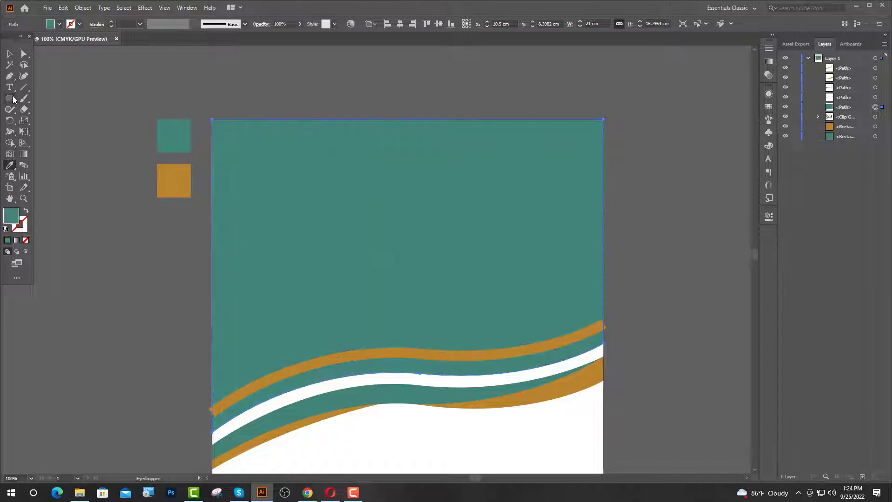
pyautogui.click(9, 53)
pyautogui.click(769, 216)
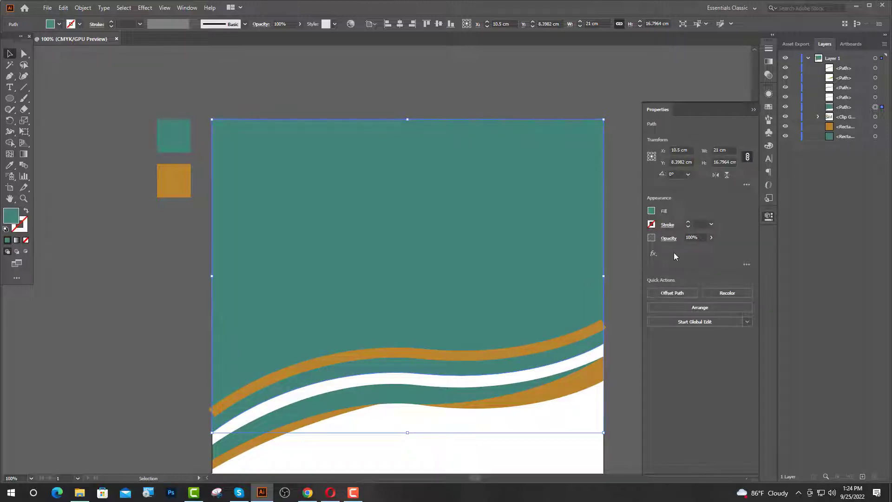
pyautogui.write('20')
pyautogui.press('Return')
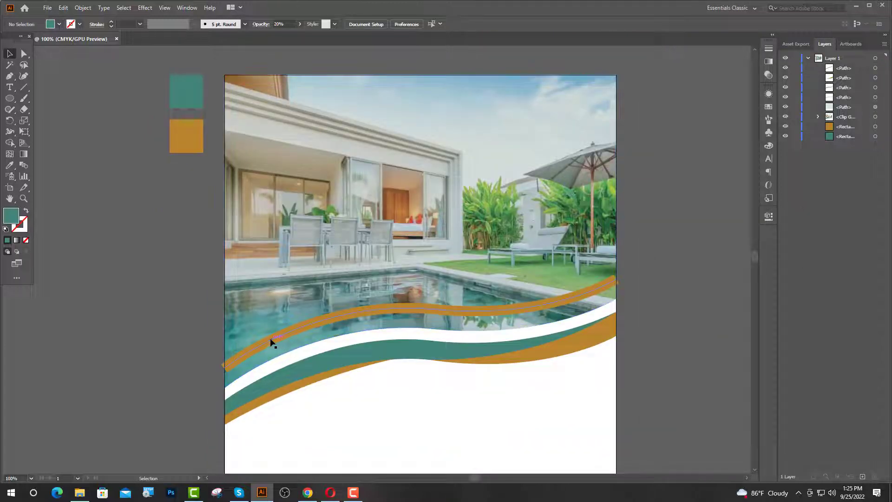
pyautogui.click(271, 343)
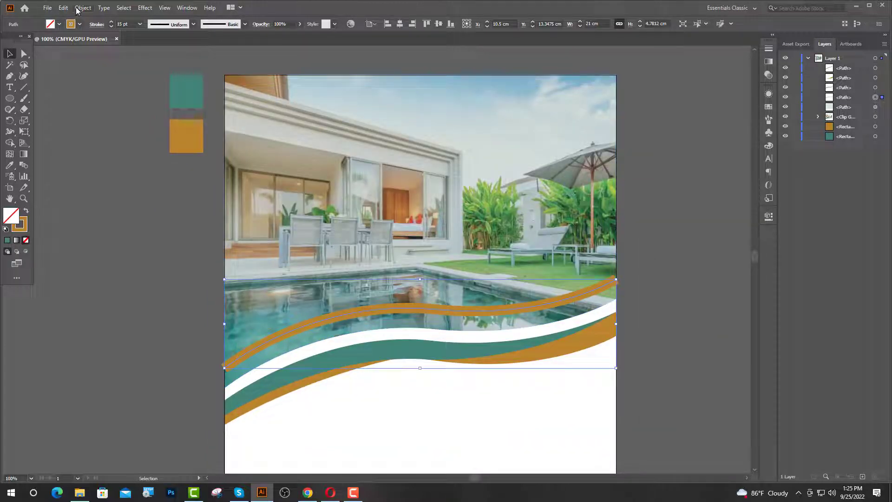
# - Expand the wave lines' fill and stroke into filled shapes
pyautogui.click(81, 8)
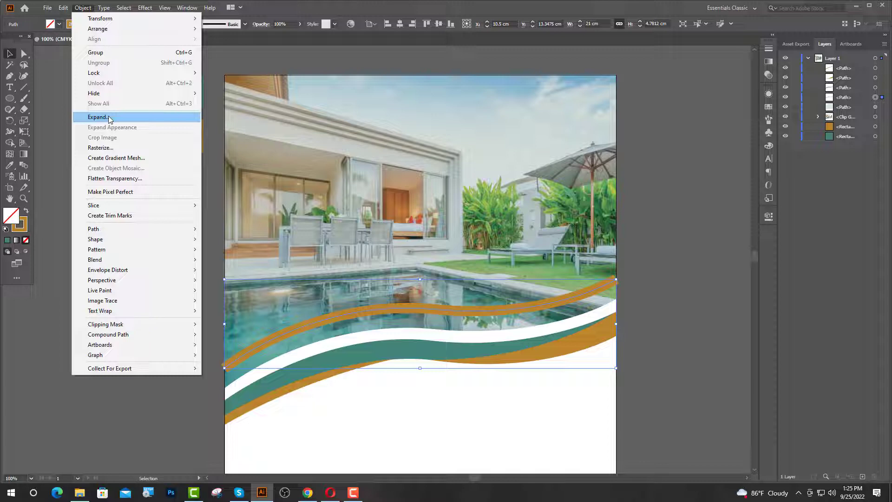
pyautogui.click(111, 118)
pyautogui.click(419, 299)
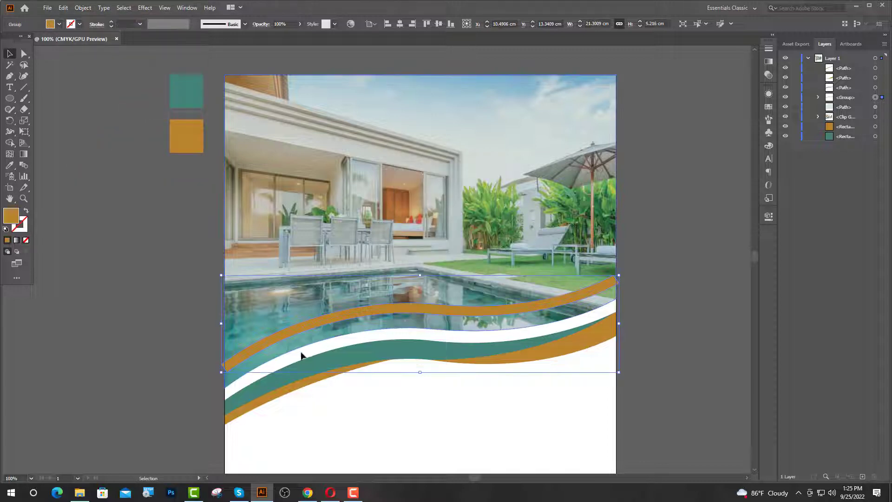
pyautogui.click(218, 377)
# - Drag the orange band's left-end anchors flush with the artboard's left edge
pyautogui.scroll(5, 218, 377)
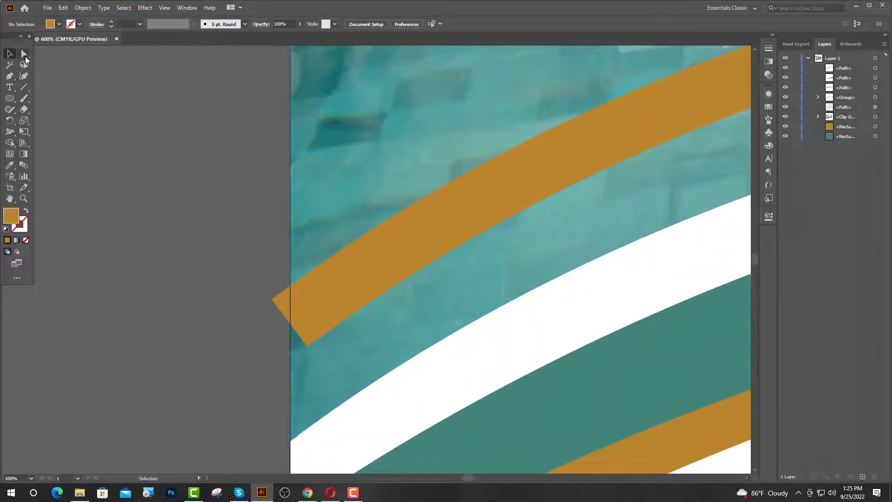
pyautogui.scroll(3, 307, 343)
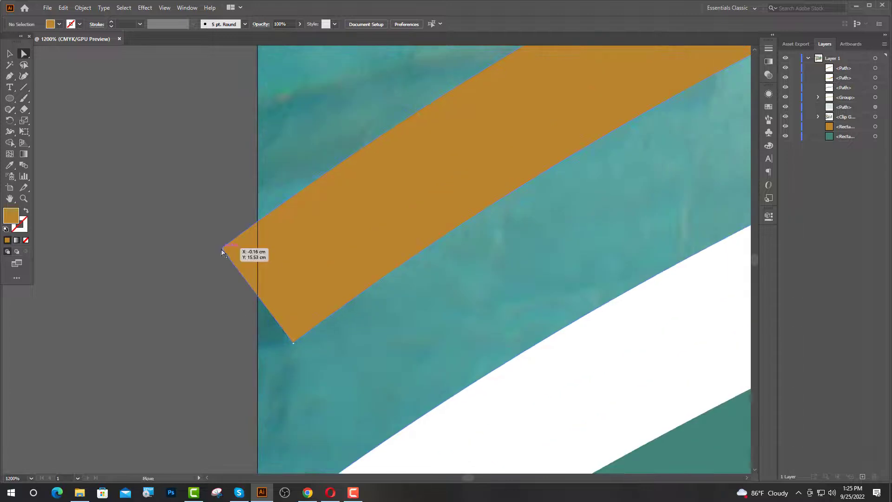
pyautogui.moveTo(222, 252); pyautogui.dragTo(258, 222)
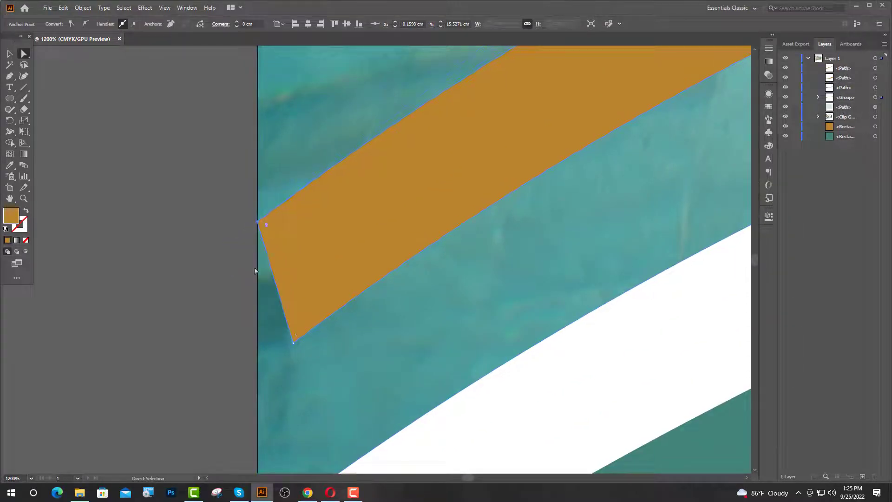
pyautogui.moveTo(293, 343); pyautogui.dragTo(259, 368)
pyautogui.click(119, 359)
pyautogui.hotkey('ctrl', '0')
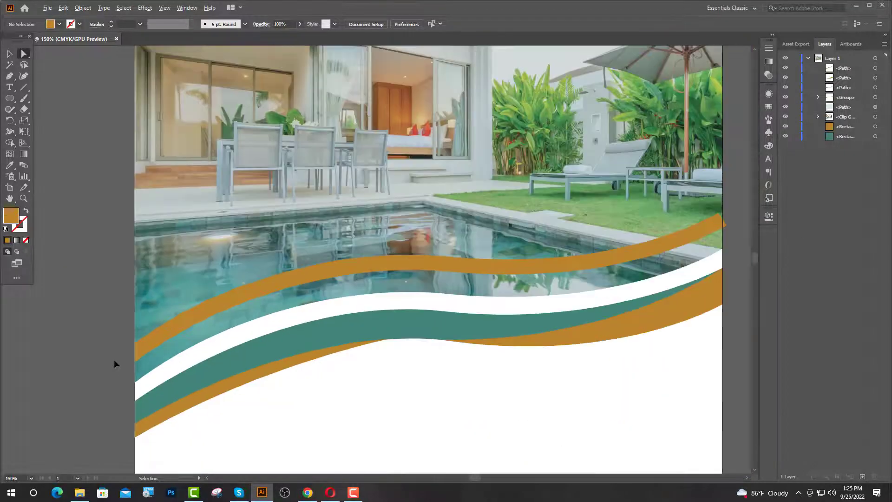
# - Drag the orange band's right-end anchors flush with the artboard's right edge
pyautogui.scroll(-2, 419, 305)
pyautogui.scroll(1, 556, 271)
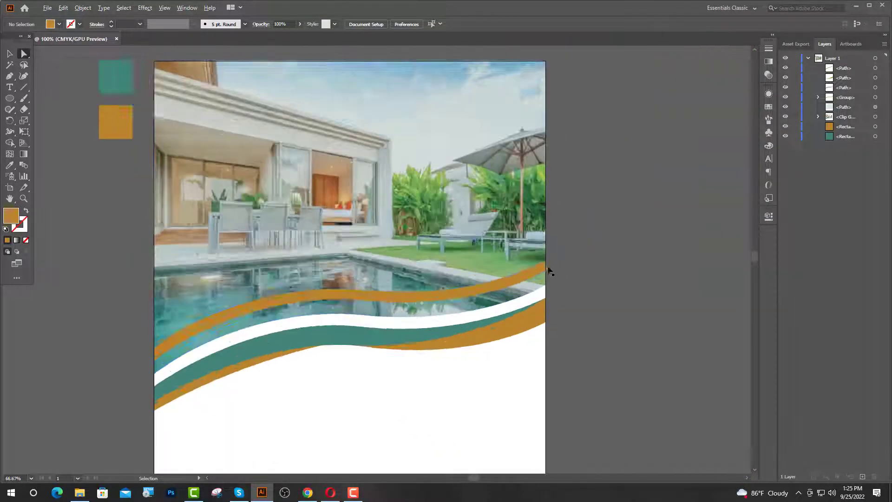
pyautogui.scroll(8, 550, 271)
pyautogui.moveTo(461, 278); pyautogui.dragTo(419, 304)
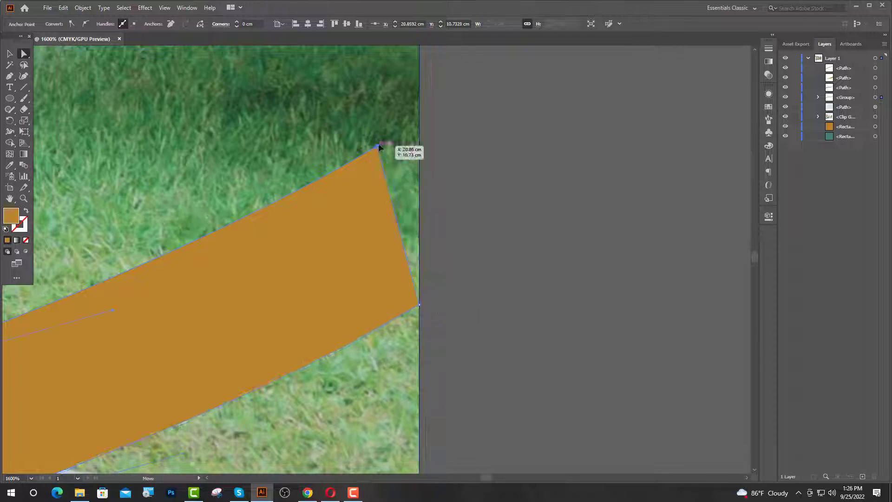
pyautogui.moveTo(379, 147); pyautogui.dragTo(419, 123)
pyautogui.click(510, 136)
pyautogui.hotkey('ctrl', '0')
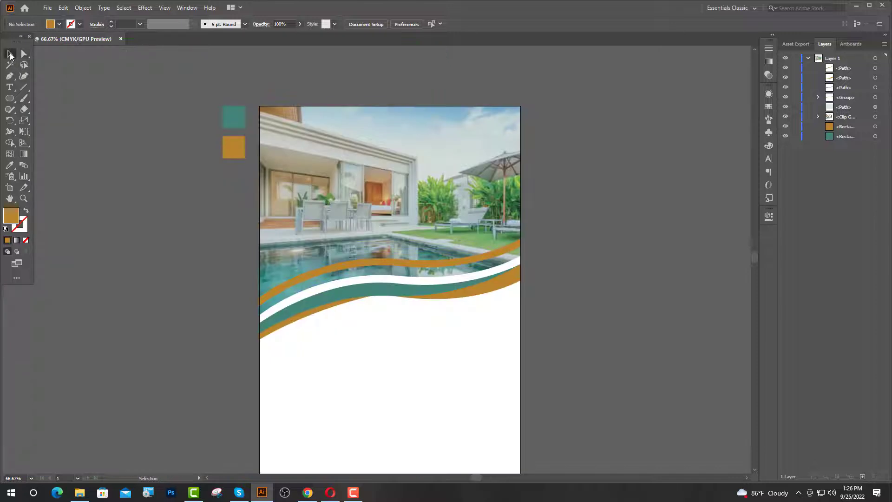
# - Turn the upper orange wave band white with the Eyedropper
pyautogui.click(9, 166)
pyautogui.click(328, 371)
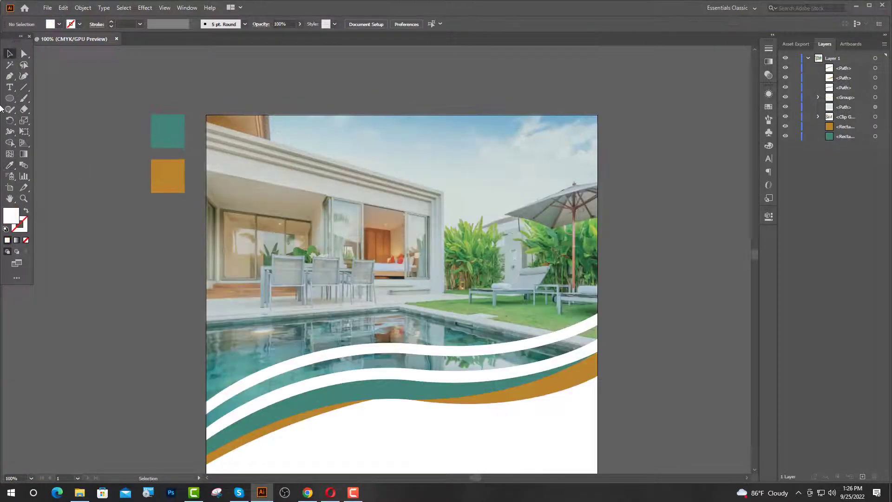
pyautogui.scroll(3, 350, 225)
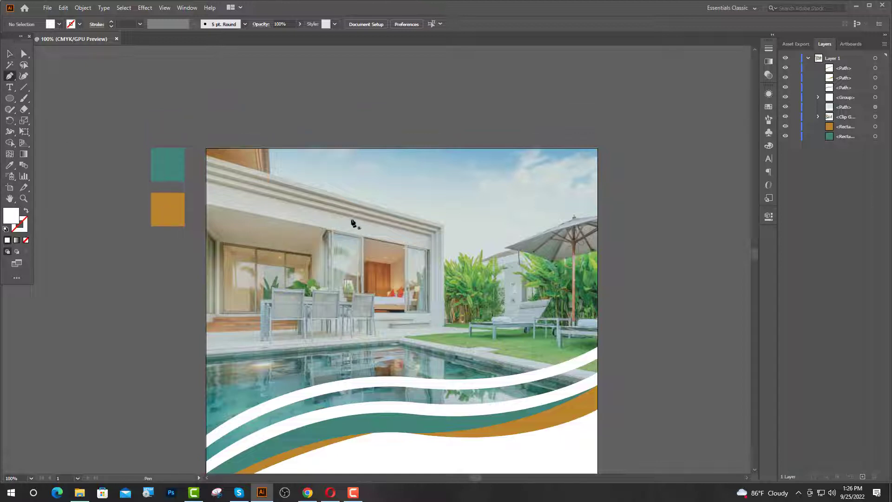
pyautogui.scroll(-1, 405, 226)
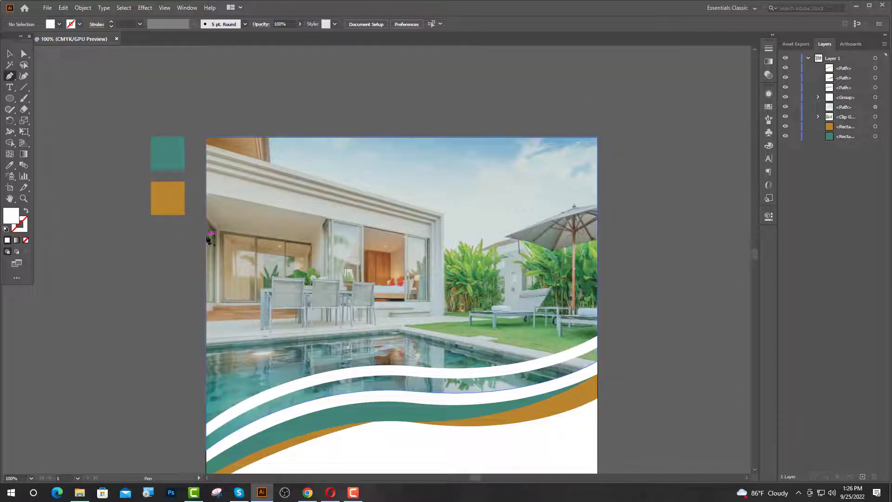
# - Draw a shape with a curved lower edge filling the page's top-left corner using the Pen tool
pyautogui.moveTo(207, 235); pyautogui.dragTo(228, 196)
pyautogui.moveTo(280, 189); pyautogui.dragTo(308, 179)
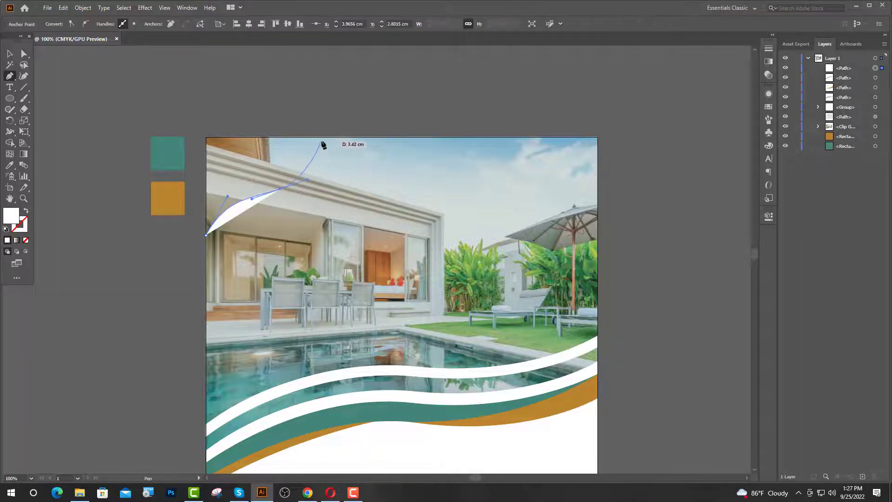
pyautogui.click(326, 137)
pyautogui.click(206, 138)
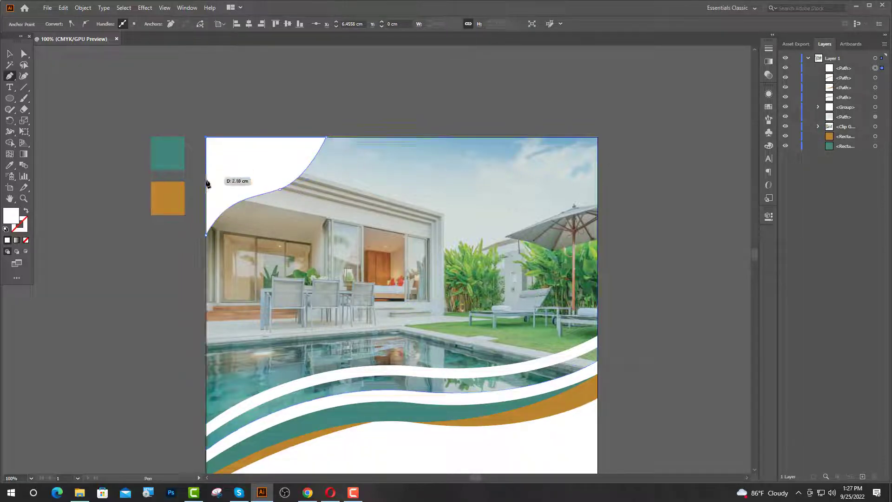
pyautogui.click(207, 235)
pyautogui.click(207, 235)
pyautogui.press('v')
pyautogui.click(153, 244)
pyautogui.scroll(1, 274, 238)
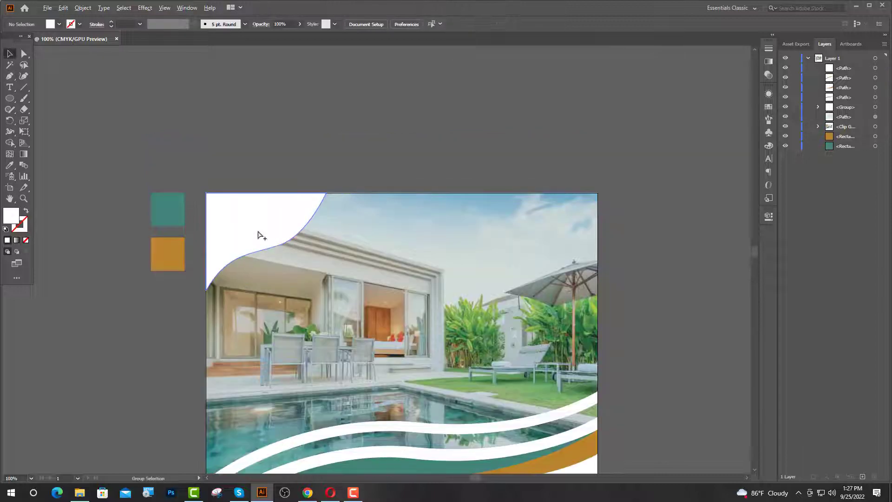
pyautogui.scroll(1, 258, 231)
pyautogui.scroll(-6, 288, 216)
# - Fill the corner shape with the teal swatch colour and show the rulers
pyautogui.click(260, 181)
pyautogui.click(10, 166)
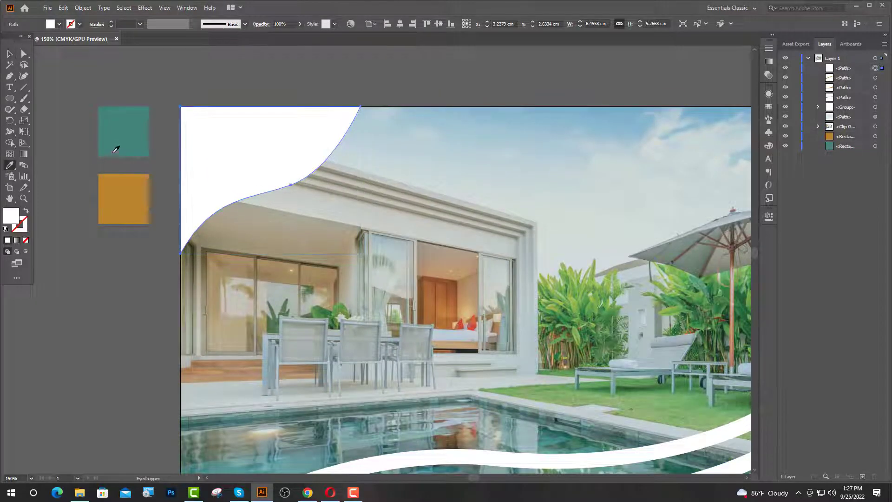
pyautogui.click(115, 145)
pyautogui.click(10, 54)
pyautogui.scroll(-2, 408, 307)
pyautogui.click(120, 108)
pyautogui.hotkey('ctrl', 'r')
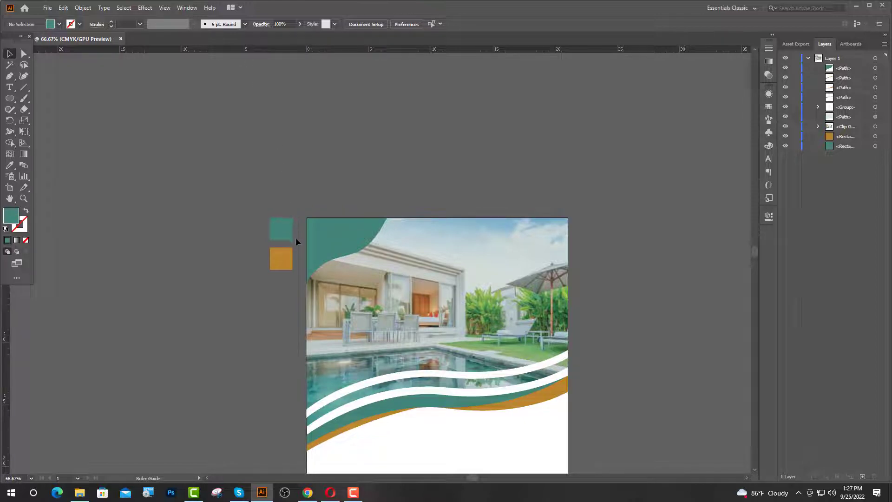
# - Add horizontal guides near the top and bottom edges of the page
pyautogui.moveTo(419, 49); pyautogui.dragTo(601, 229)
pyautogui.scroll(-3, 612, 382)
pyautogui.scroll(-3, 534, 276)
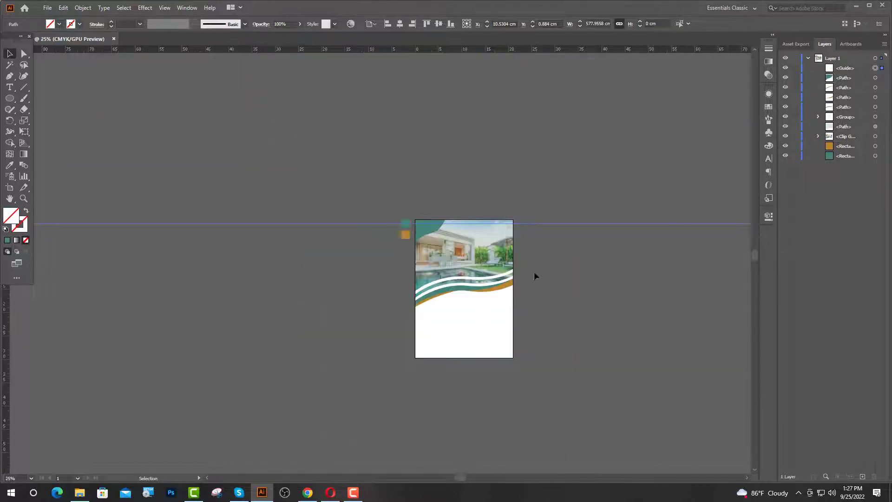
pyautogui.moveTo(547, 224); pyautogui.dragTo(550, 352)
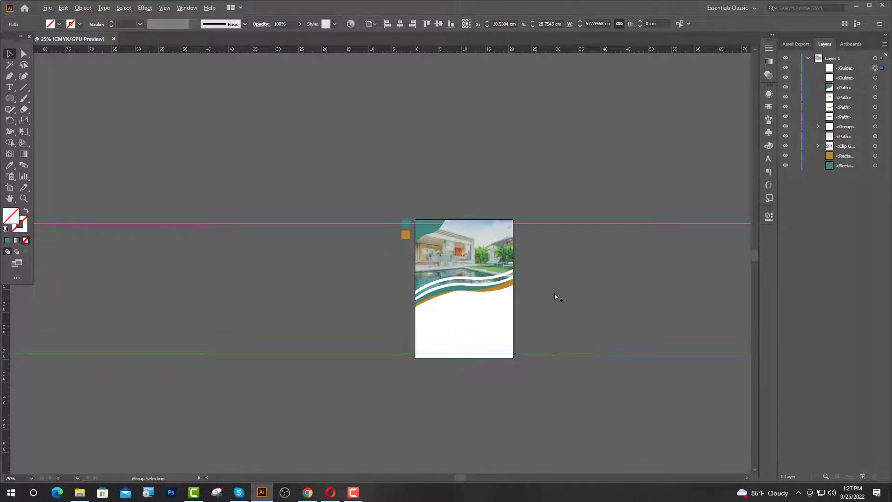
pyautogui.scroll(2, 556, 297)
pyautogui.scroll(-1, 74, 293)
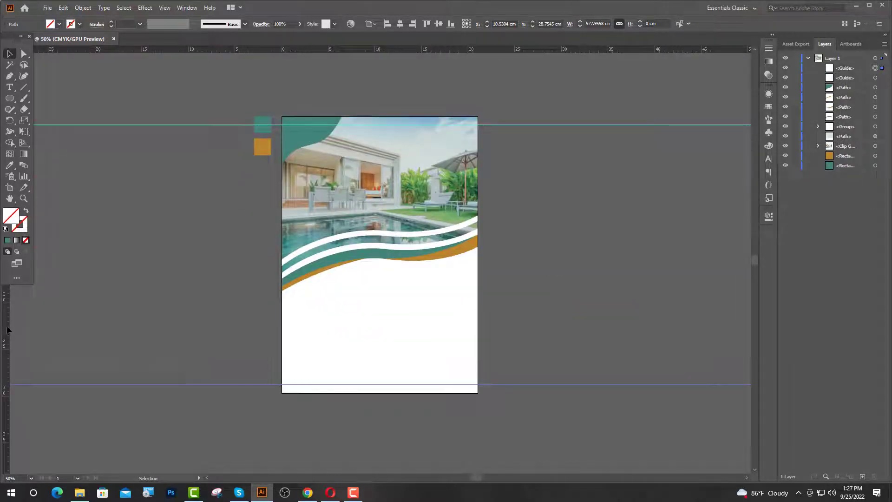
# - Add vertical guides near the left and right edges of the page
pyautogui.moveTo(9, 331); pyautogui.dragTo(176, 335)
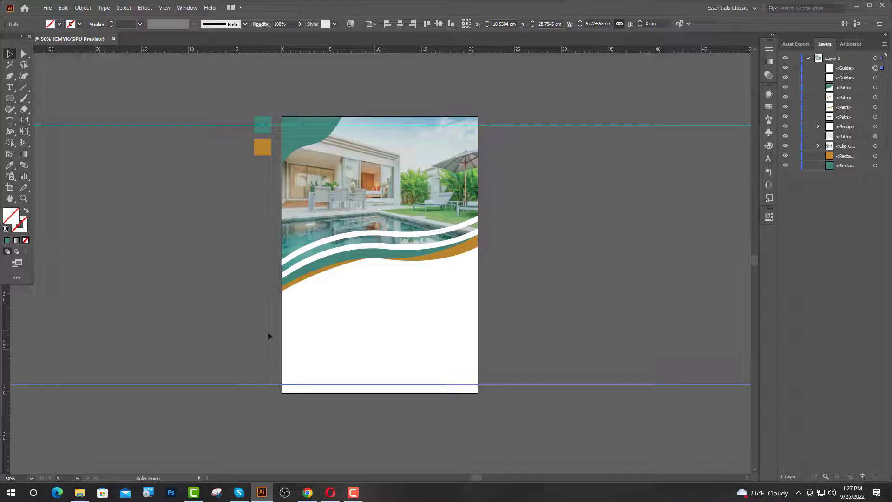
pyautogui.moveTo(269, 336); pyautogui.dragTo(470, 362)
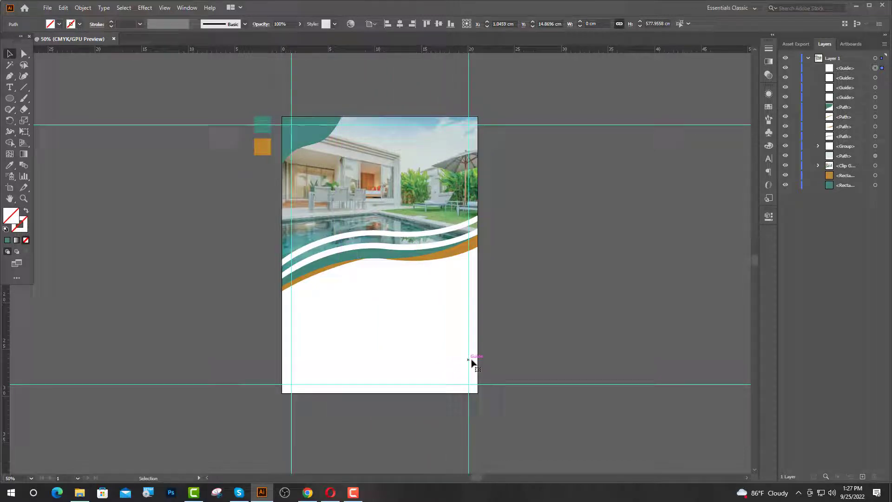
pyautogui.click(580, 343)
pyautogui.scroll(1, 440, 86)
pyautogui.scroll(3, 237, 102)
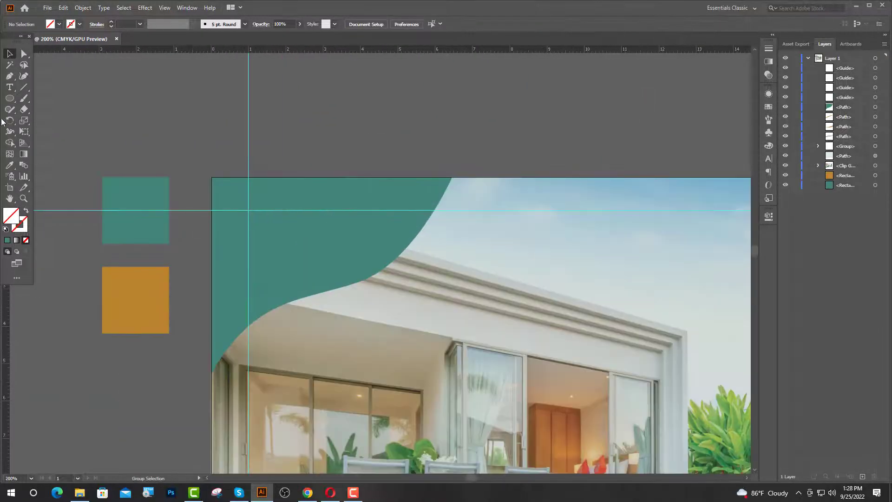
# - Type a two-line 'LOGO HERE' text in Lato Bold in the corner
pyautogui.click(10, 88)
pyautogui.click(262, 226)
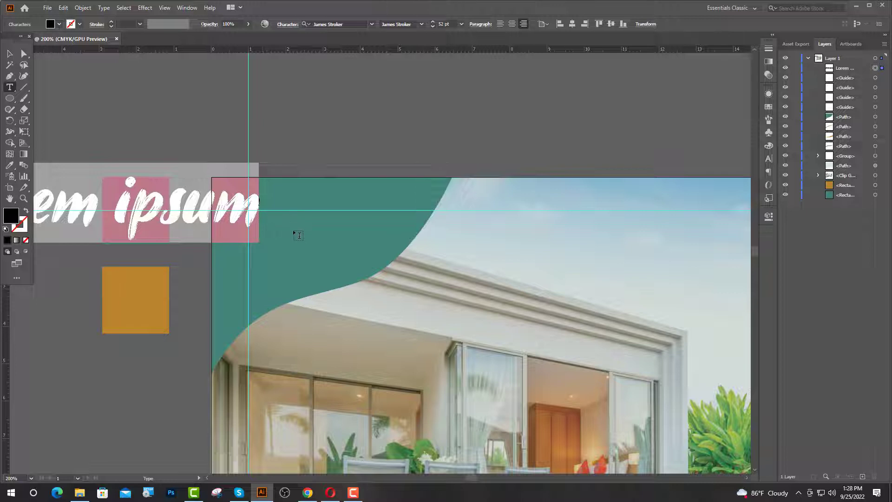
pyautogui.click(351, 22)
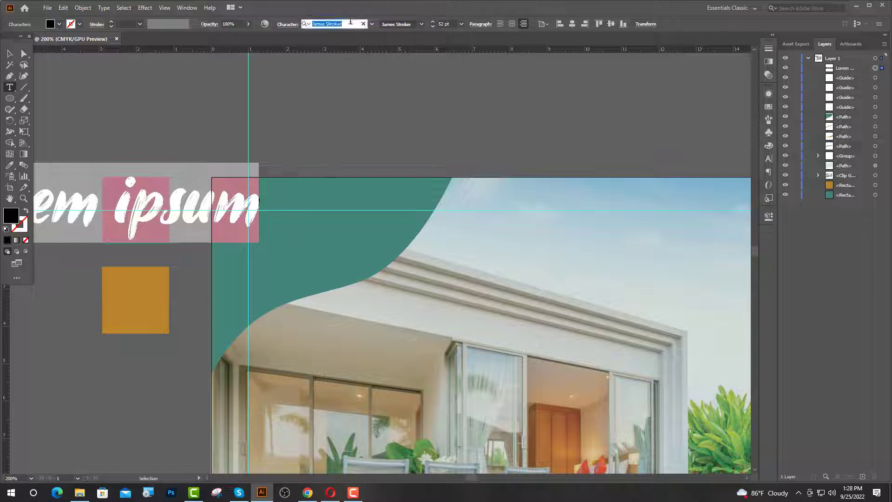
pyautogui.write('la')
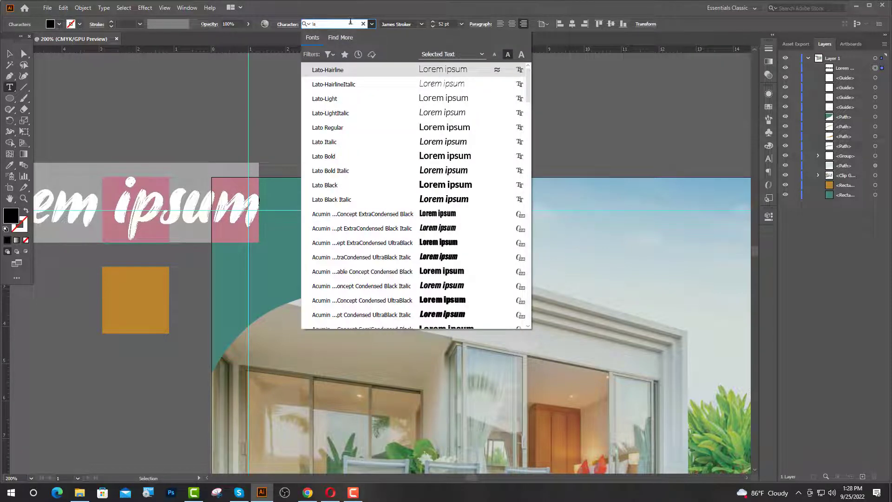
pyautogui.click(333, 158)
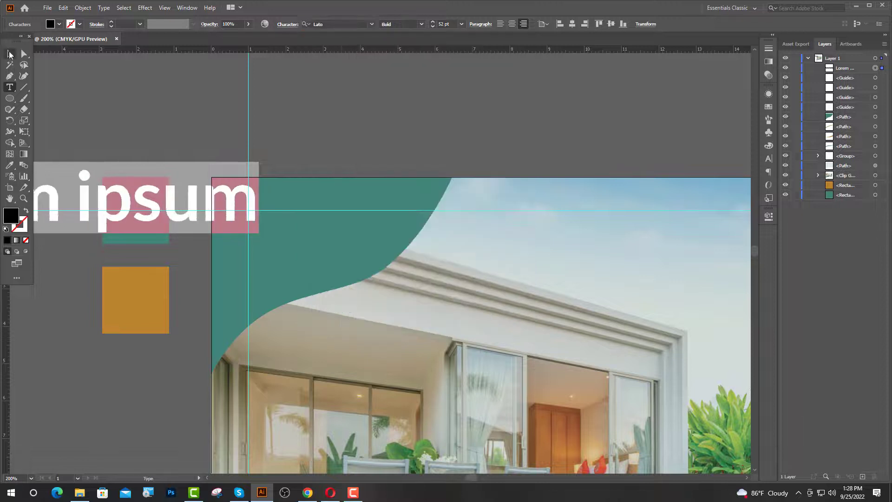
pyautogui.write('LOGO')
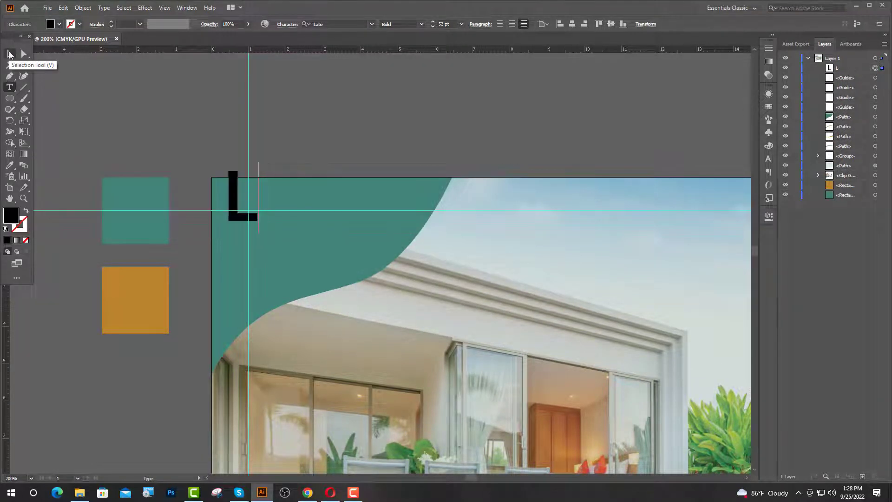
pyautogui.press('Return')
pyautogui.write('HERE')
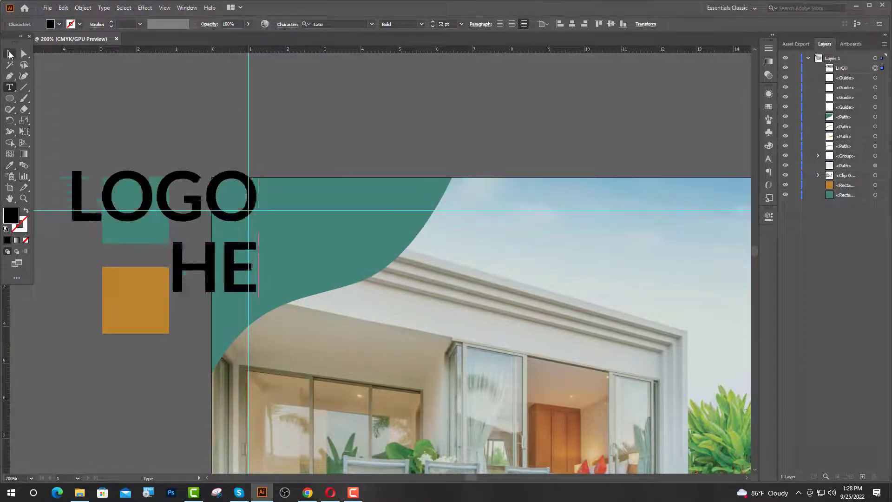
# - Centre the LOGO HERE lines, move them onto the teal corner, and size them 20 pt
pyautogui.click(10, 55)
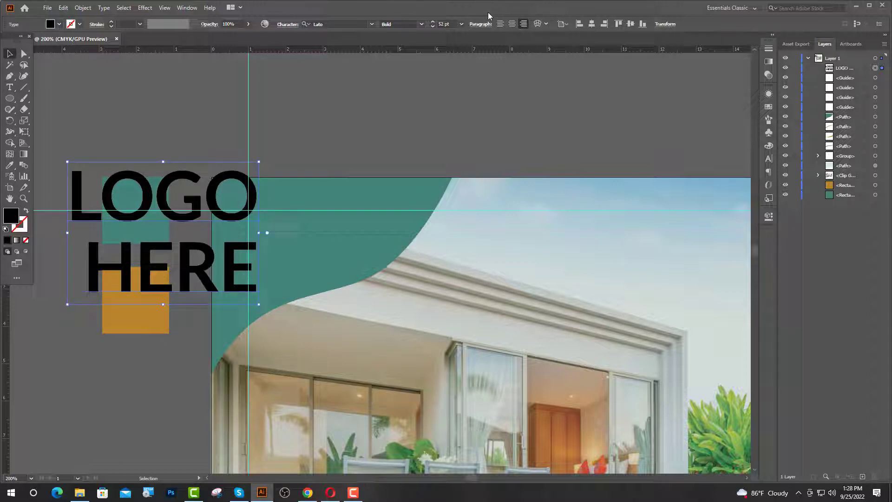
pyautogui.click(512, 24)
pyautogui.moveTo(285, 258); pyautogui.dragTo(343, 249)
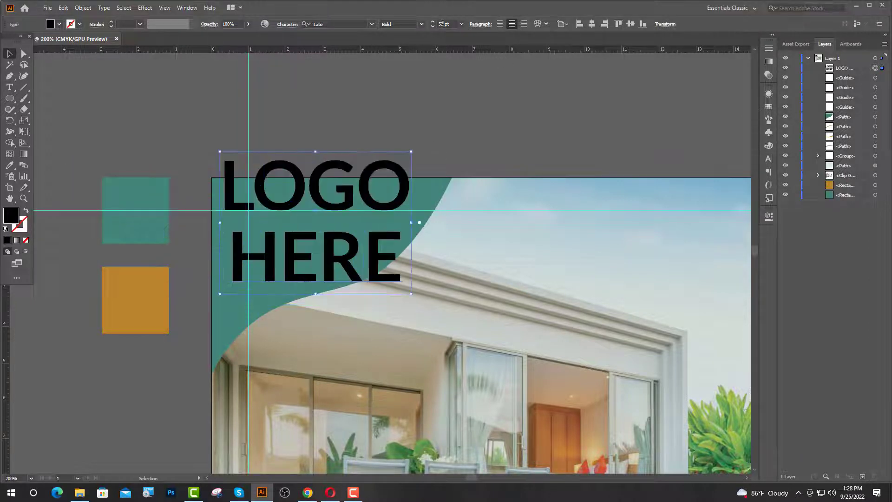
pyautogui.click(440, 24)
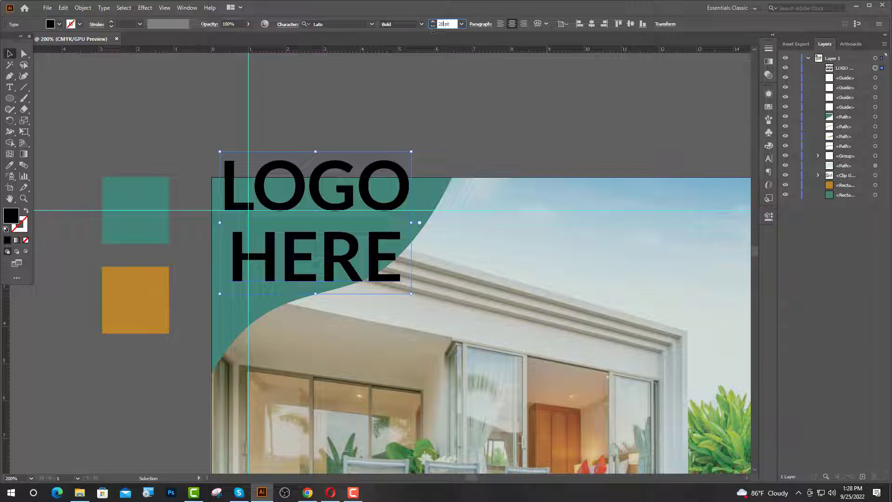
pyautogui.press('Return')
# - Set the LOGO HERE leading to 24 pt and sample white for the text
pyautogui.click(768, 158)
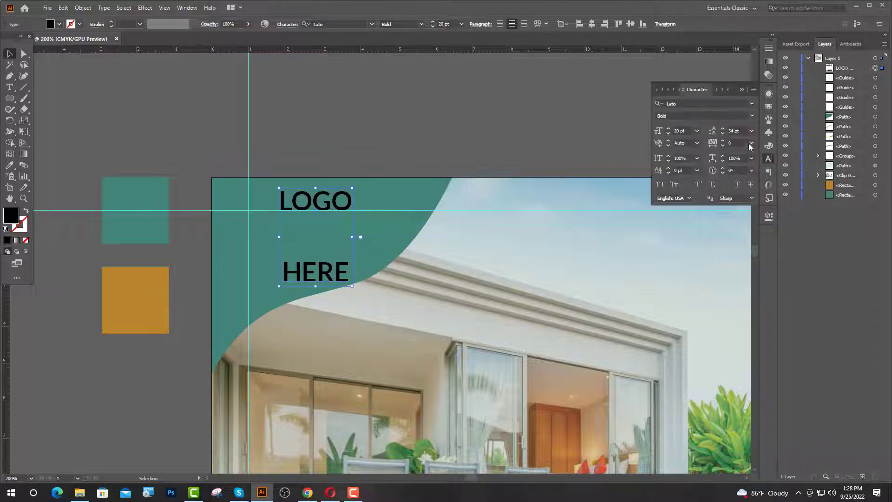
pyautogui.click(752, 131)
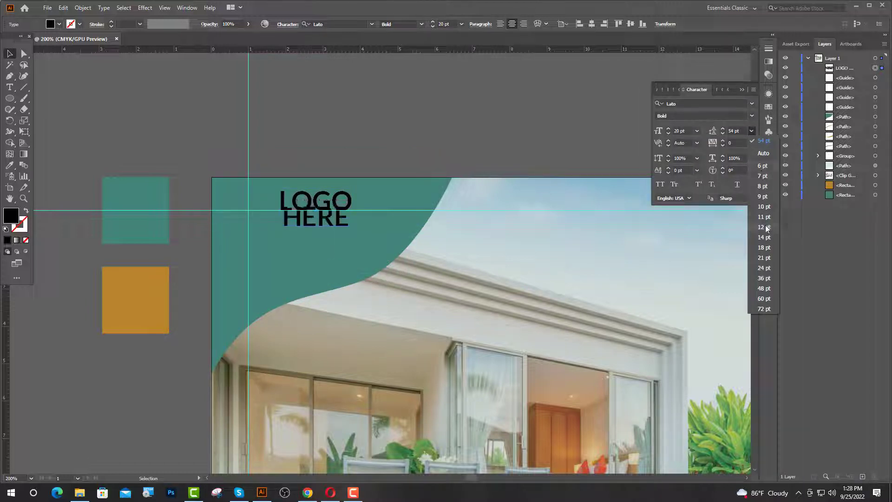
pyautogui.click(766, 267)
pyautogui.click(10, 165)
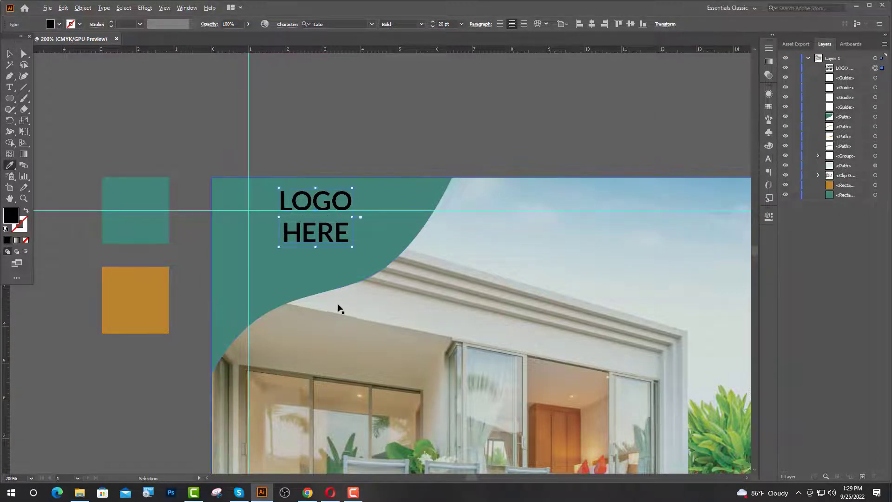
pyautogui.scroll(-4, 340, 308)
pyautogui.scroll(-2, 368, 305)
pyautogui.click(417, 397)
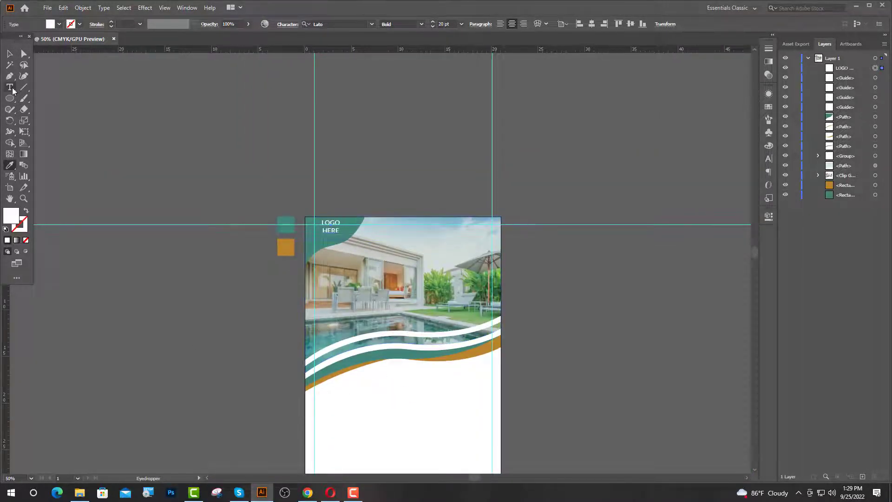
# - Nudge LOGO HERE slightly left and down, then view the whole artboard
pyautogui.click(10, 54)
pyautogui.click(205, 154)
pyautogui.scroll(7, 331, 267)
pyautogui.moveTo(326, 329); pyautogui.dragTo(276, 352)
pyautogui.hotkey('ctrl', '1')
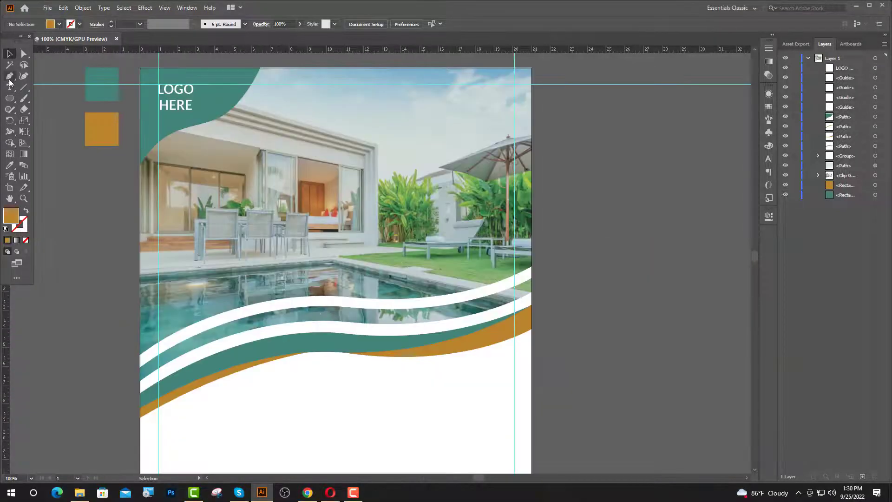
# - Add right-aligned two-line text 'Enjoy' / 'Your Holiday' below the wave bands
pyautogui.click(9, 87)
pyautogui.click(462, 365)
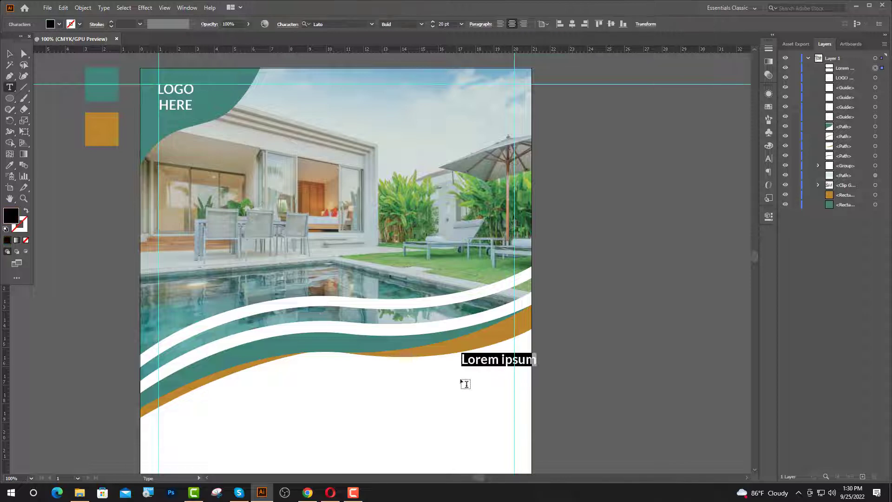
pyautogui.click(524, 24)
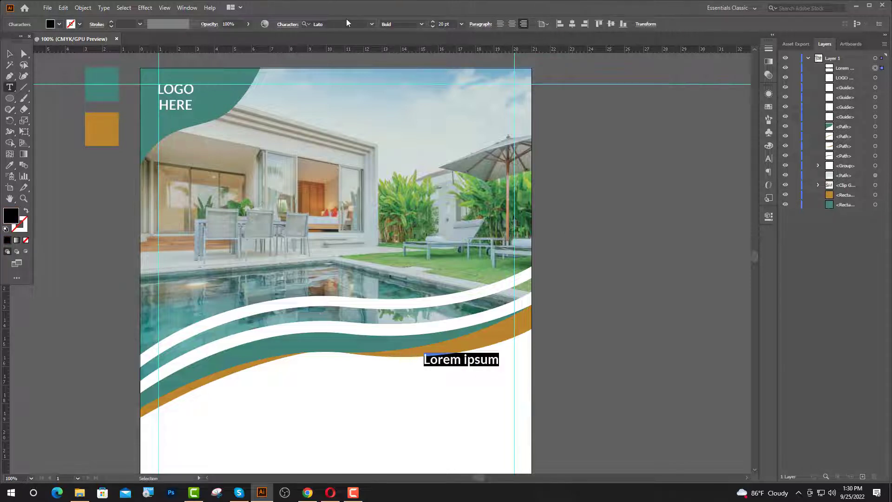
pyautogui.write('Enjoy')
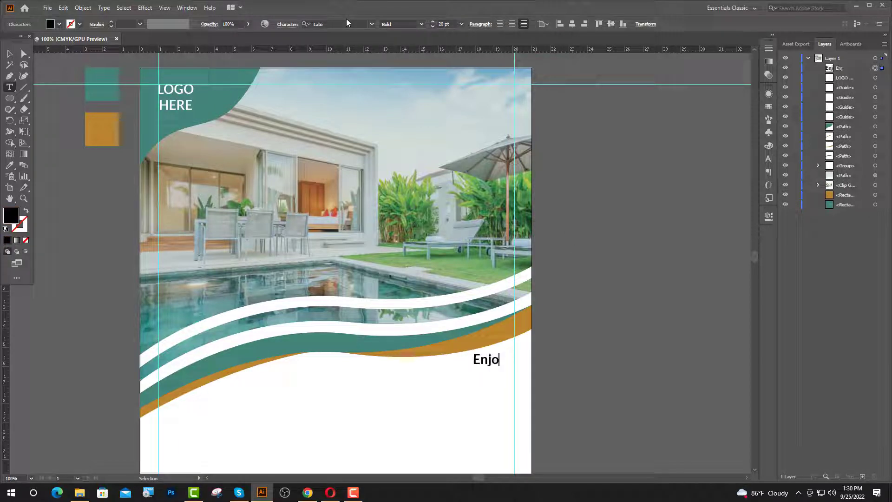
pyautogui.press('Return')
pyautogui.write('You')
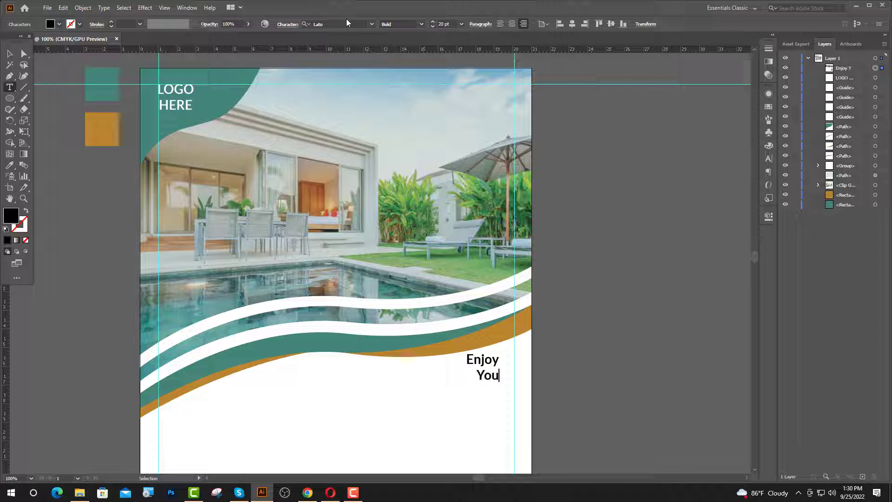
pyautogui.write('r Holi')
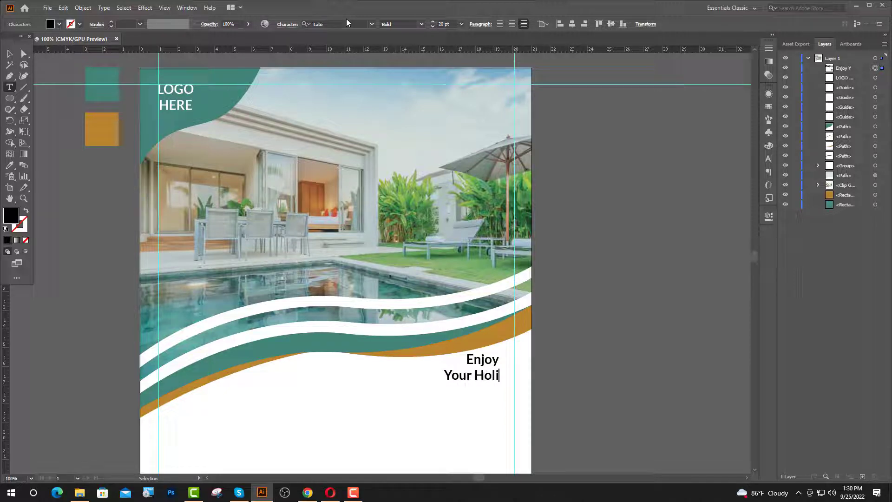
pyautogui.write('day')
pyautogui.press('Escape')
# - Set the headline font to James Stroker and colour it with the teal swatch
pyautogui.click(347, 24)
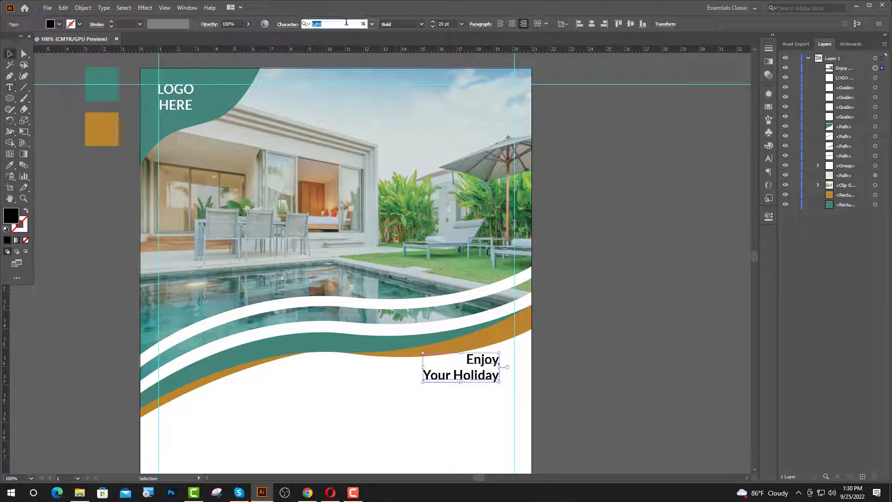
pyautogui.write('ja')
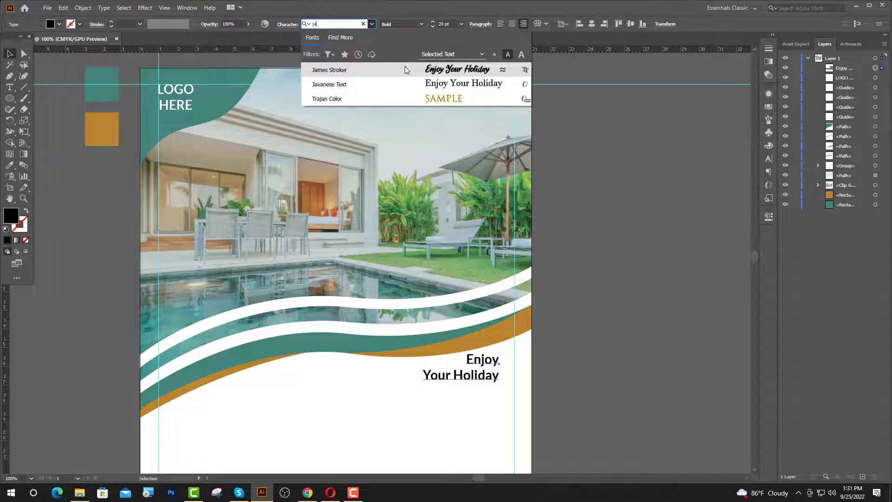
pyautogui.click(406, 70)
pyautogui.click(531, 333)
pyautogui.click(480, 377)
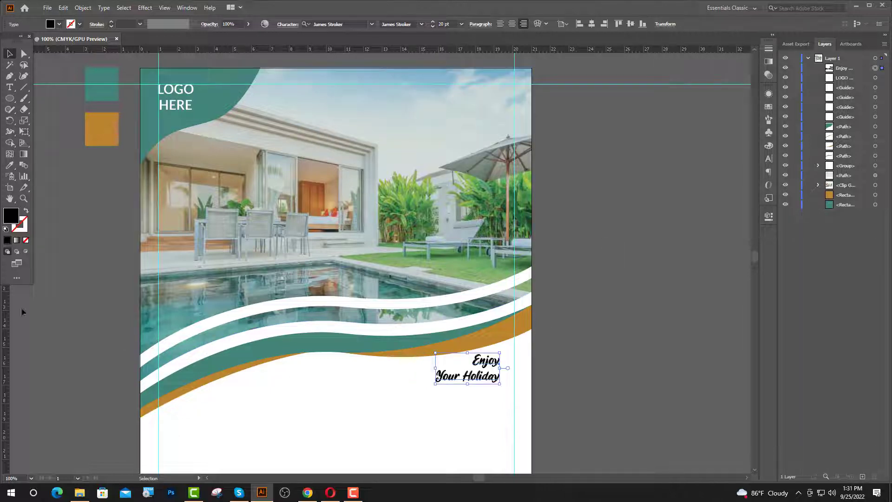
pyautogui.click(9, 165)
pyautogui.click(98, 90)
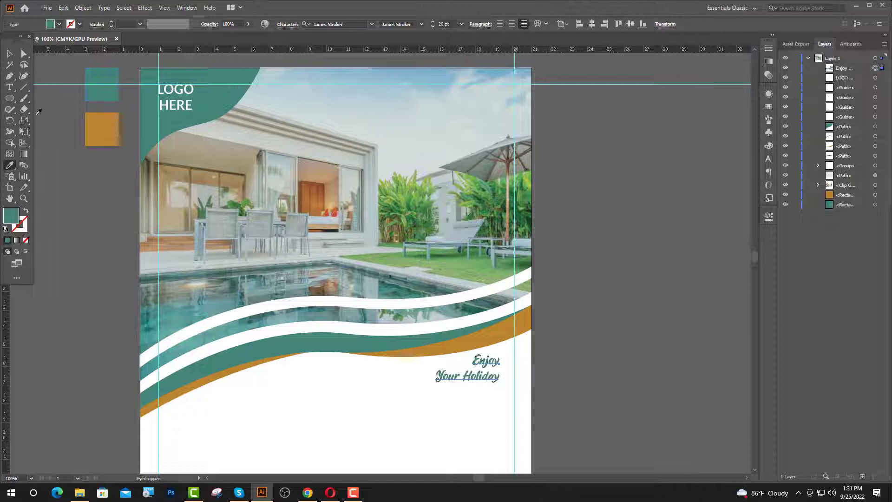
# - Set the headline to 52 pt and increase its line spacing
pyautogui.click(439, 24)
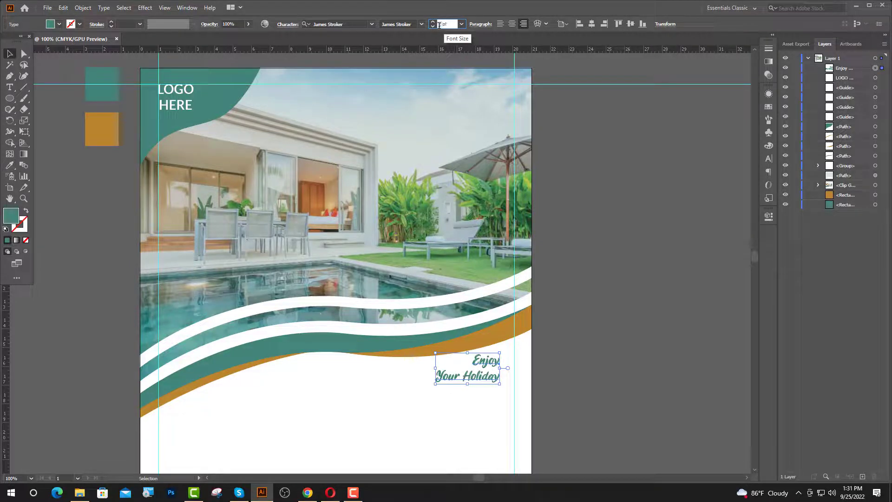
pyautogui.press('BackSpace')
pyautogui.write('52')
pyautogui.press('Return')
pyautogui.click(768, 158)
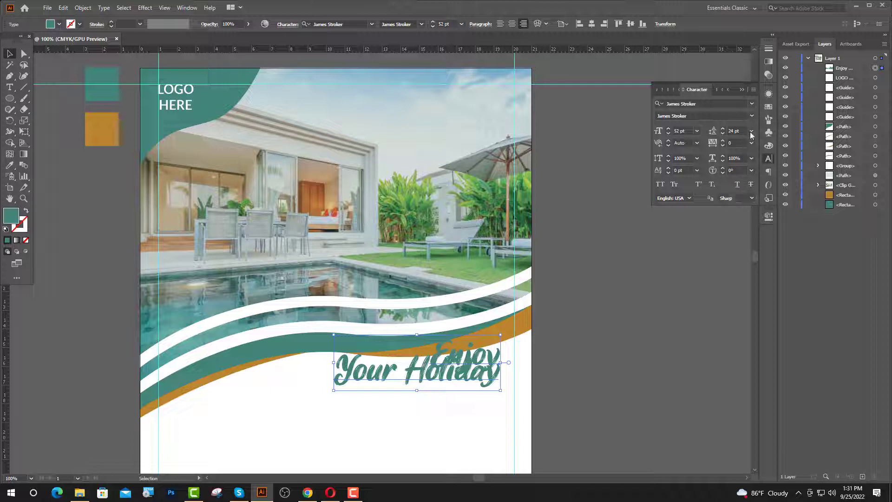
pyautogui.click(751, 134)
pyautogui.click(764, 296)
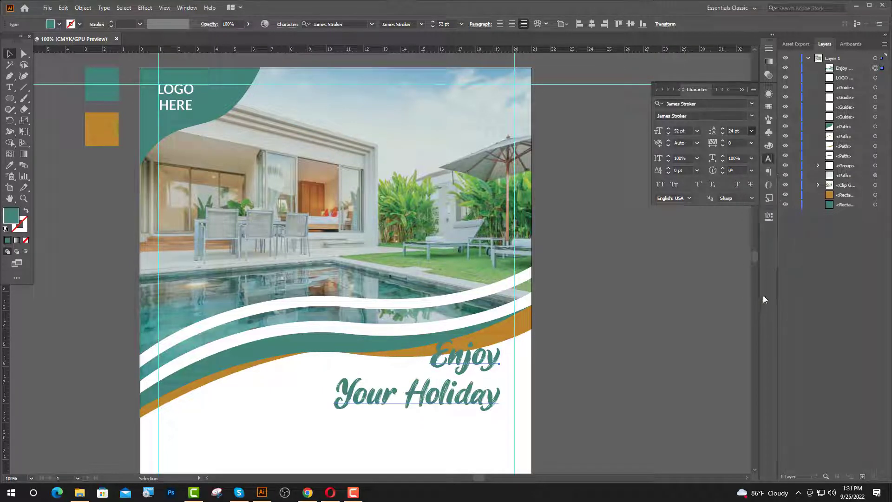
pyautogui.click(743, 90)
# - Move the headline down and right beneath the wave bands
pyautogui.click(619, 297)
pyautogui.moveTo(455, 397); pyautogui.dragTo(468, 419)
pyautogui.click(577, 409)
pyautogui.scroll(1, 463, 413)
# - Convert the Enjoy Your Holiday headline to outlines
pyautogui.rightClick(465, 348)
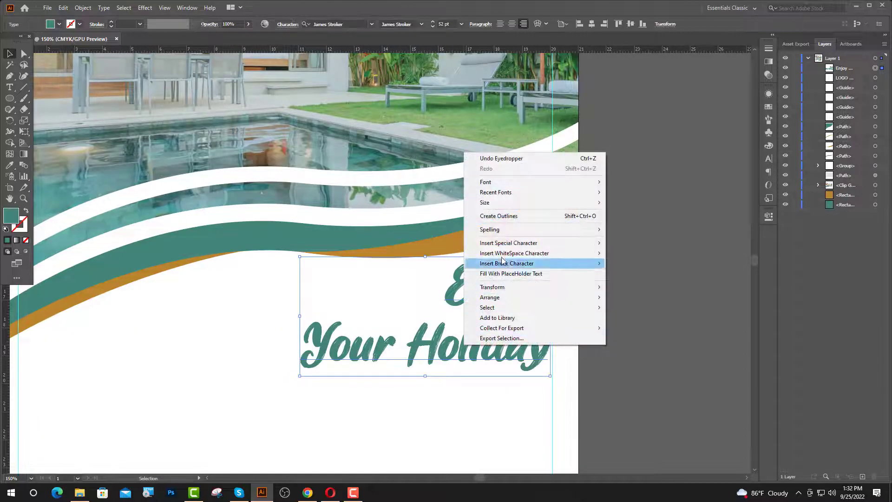
pyautogui.click(504, 218)
pyautogui.scroll(1, 511, 353)
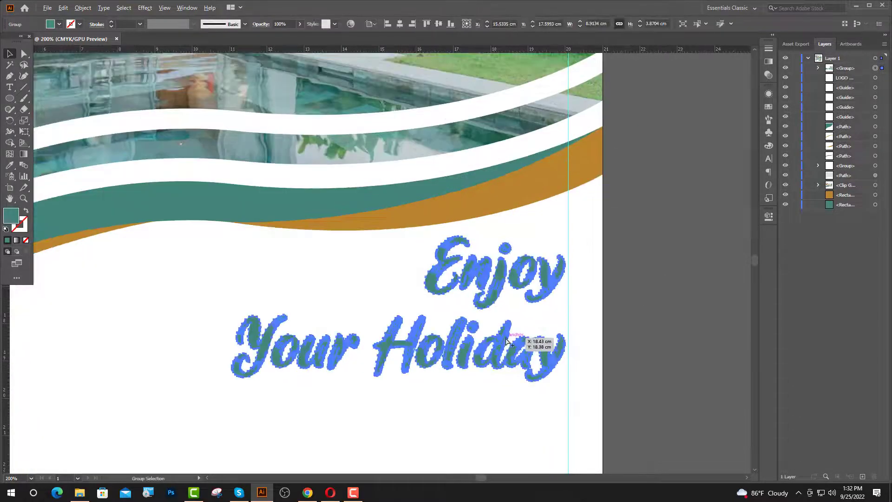
# - Paste a copy of the outlined lettering in front and nudge it three steps up-left
pyautogui.press('a')
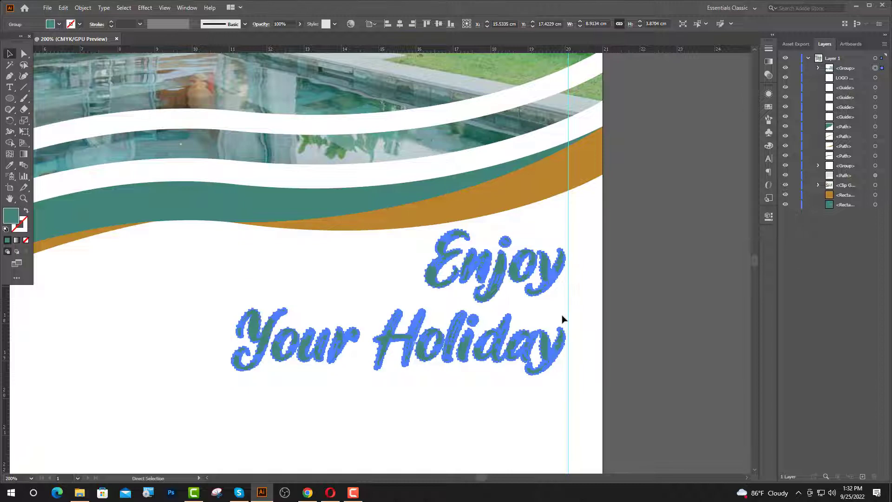
pyautogui.hotkey('ctrl', 'c')
pyautogui.hotkey('ctrl', 'f')
pyautogui.press('v')
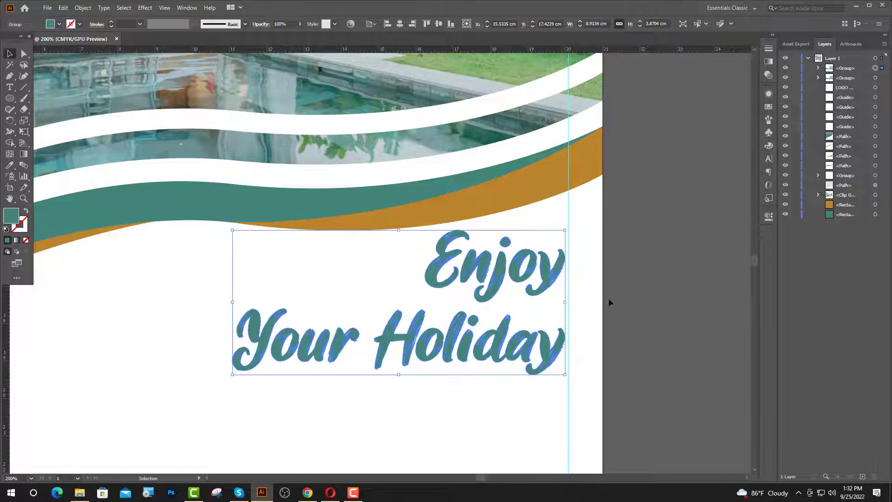
pyautogui.press('Left')
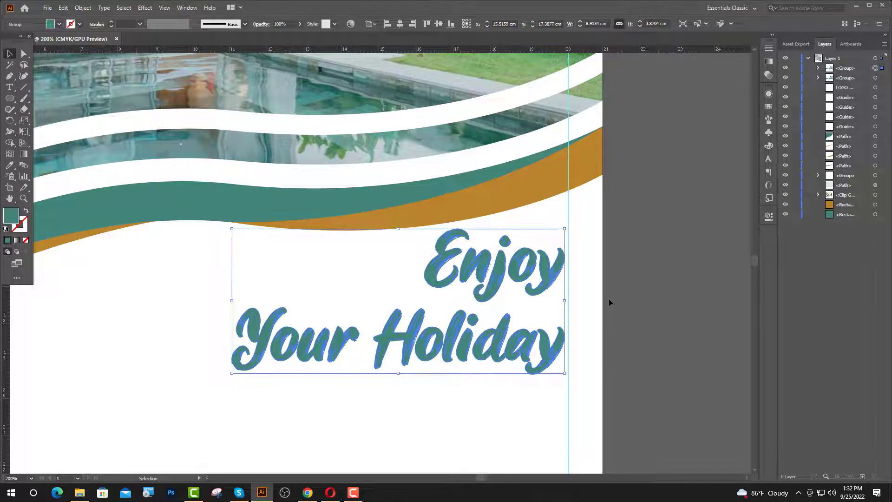
pyautogui.press('Up')
pyautogui.press('Left')
pyautogui.press('Up')
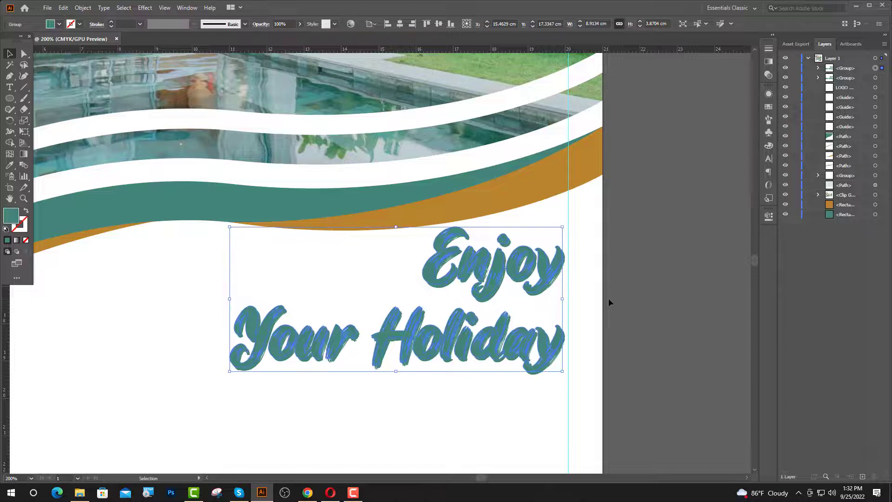
pyautogui.press('Left')
pyautogui.press('Up')
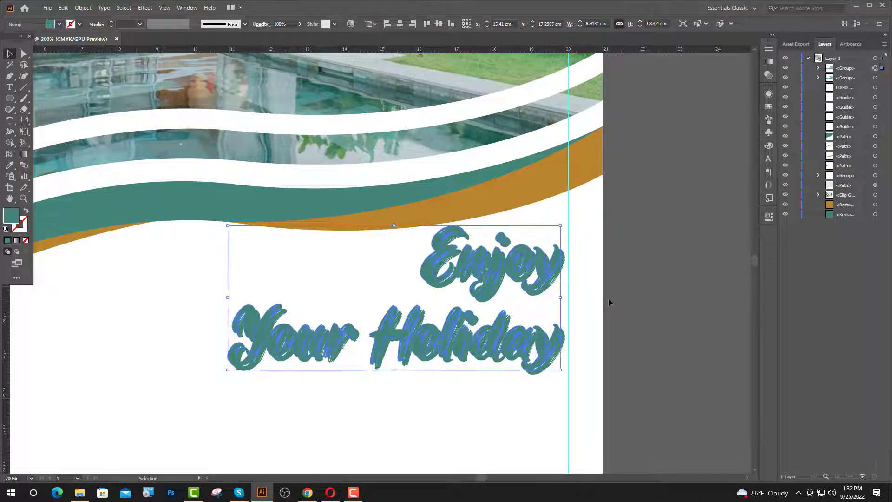
pyautogui.click(47, 8)
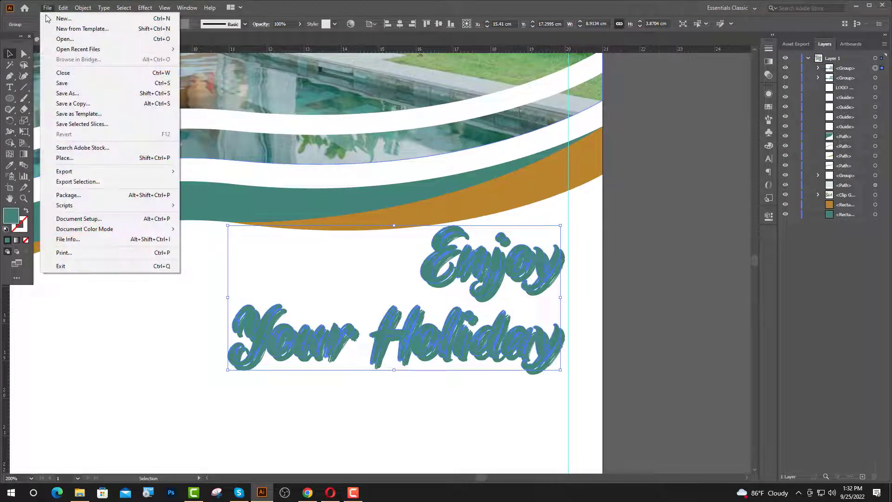
pyautogui.moveTo(82, 8)
pyautogui.moveTo(98, 230)
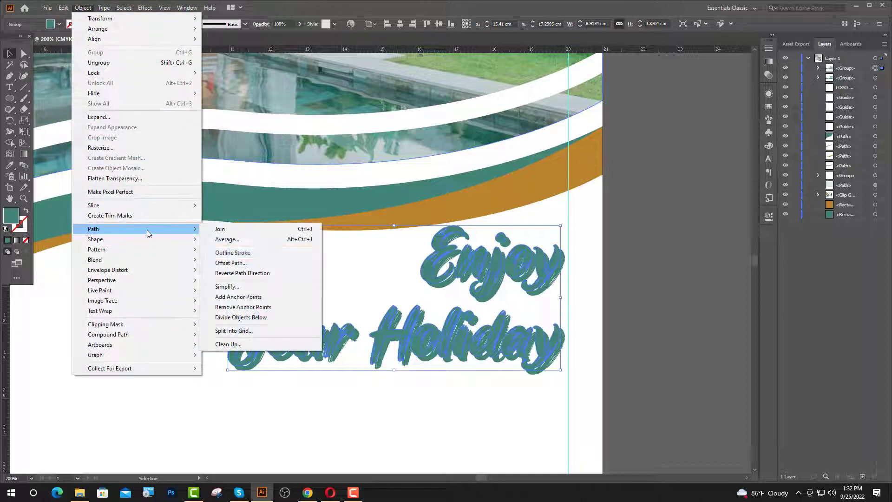
pyautogui.click(251, 261)
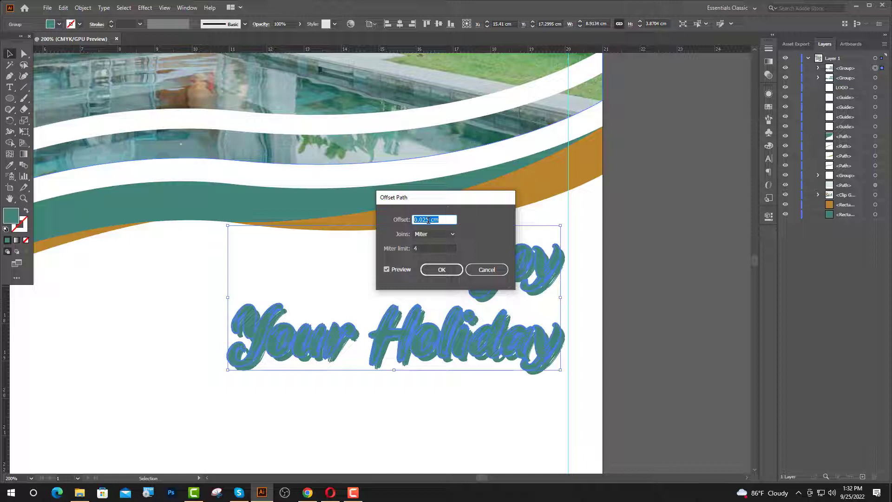
pyautogui.click(448, 271)
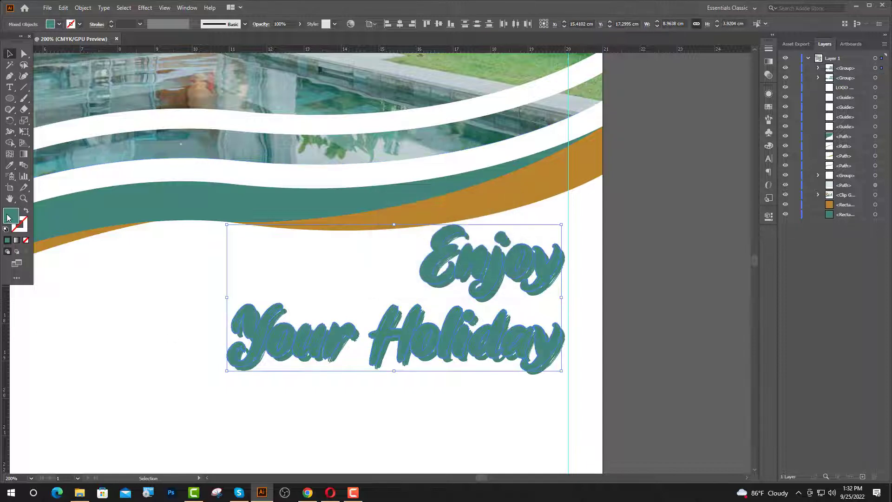
pyautogui.doubleClick(8, 217)
pyautogui.click(496, 355)
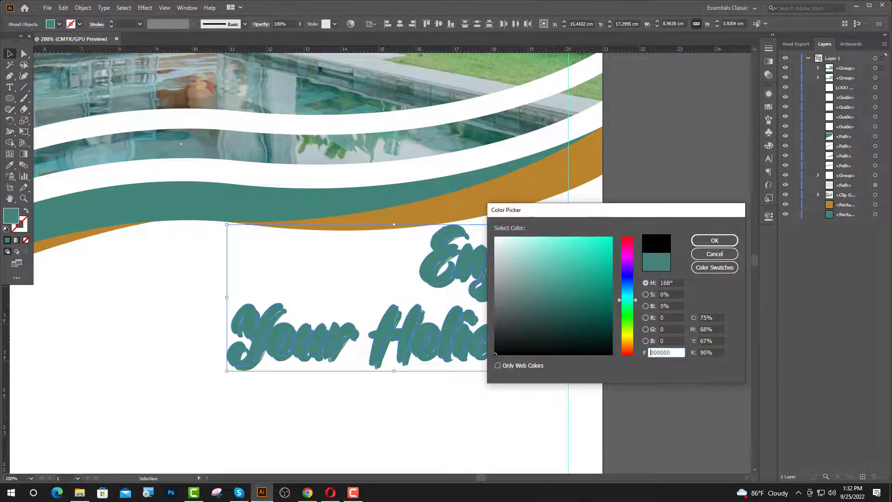
pyautogui.click(715, 240)
pyautogui.scroll(1, 617, 358)
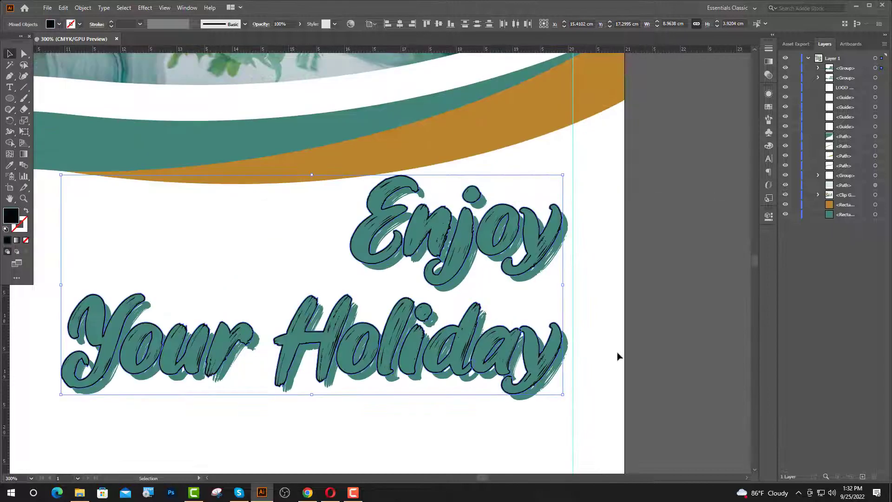
pyautogui.scroll(-1, 617, 358)
pyautogui.hotkey('ctrl', 'x')
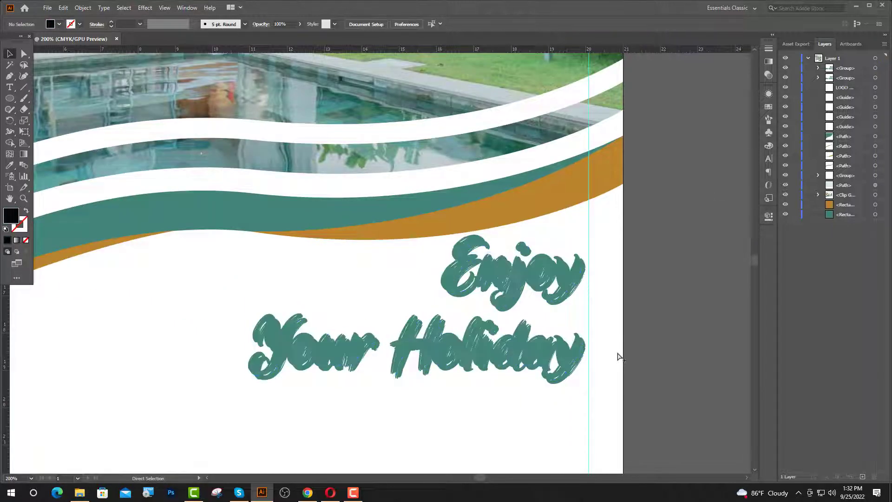
# - Paste the black lettering into the teal lettering's opacity mask, offset down-right
pyautogui.click(584, 367)
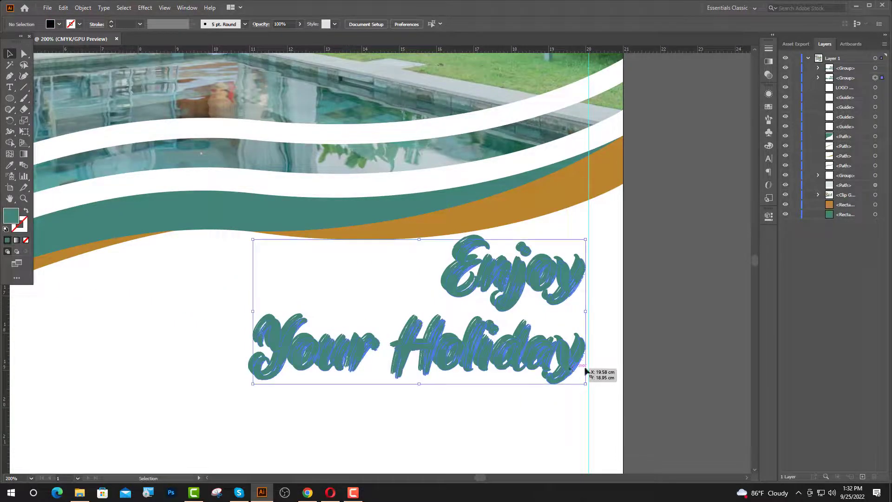
pyautogui.click(769, 48)
pyautogui.click(718, 44)
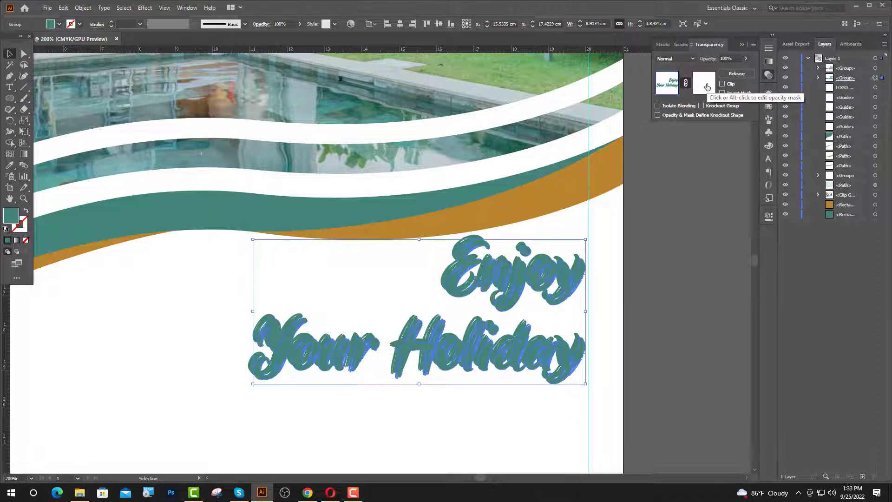
pyautogui.click(705, 84)
pyautogui.hotkey('ctrl', 'v')
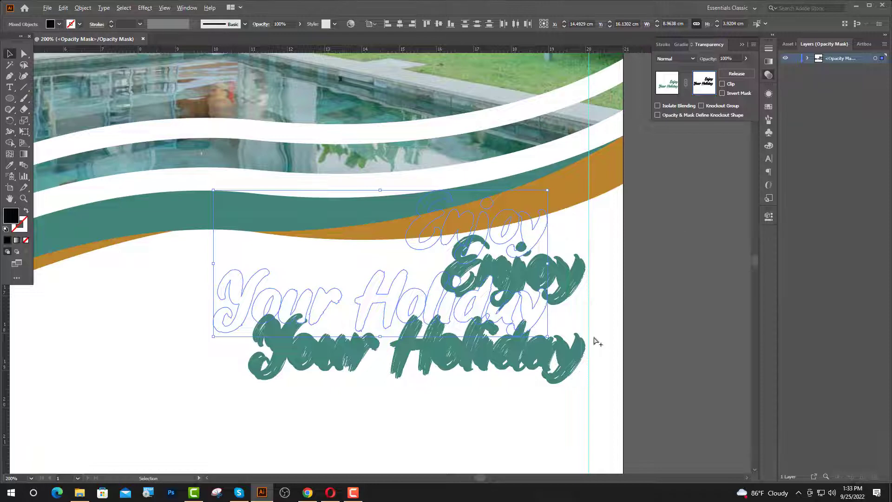
pyautogui.scroll(1, 550, 331)
pyautogui.moveTo(530, 311); pyautogui.dragTo(581, 377)
pyautogui.click(667, 88)
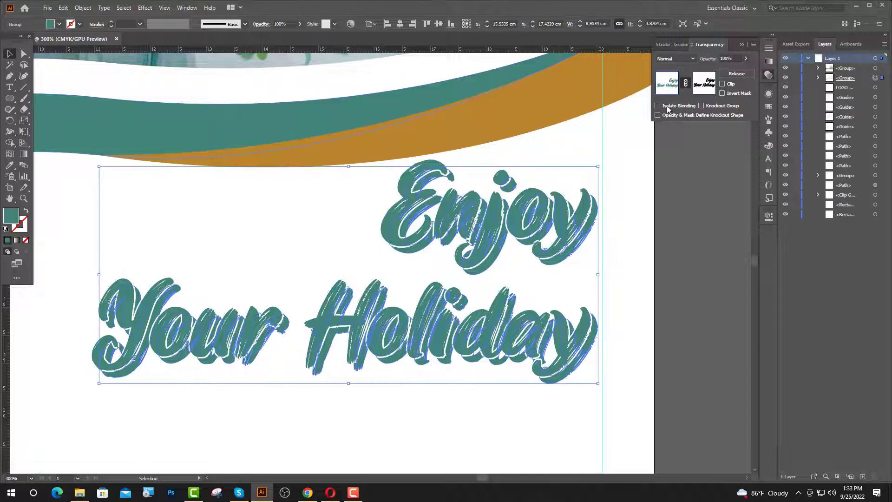
pyautogui.hotkey('ctrl', 'shift', 'a')
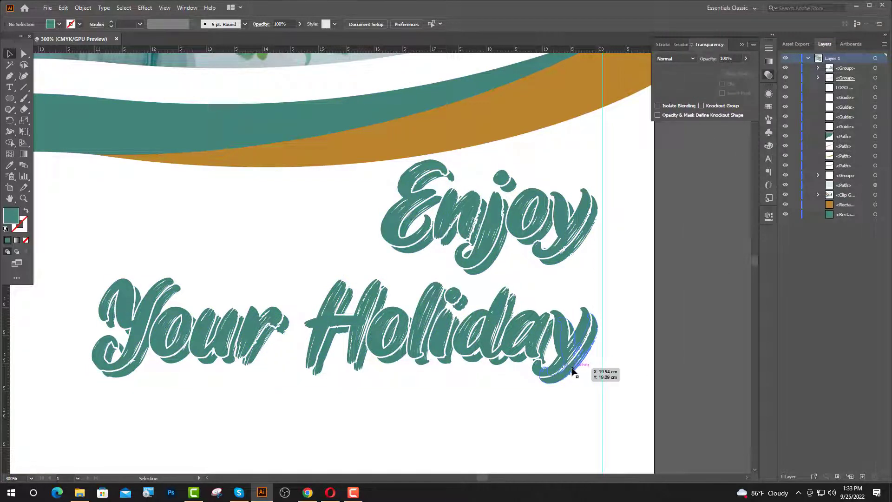
# - Apply the orange swatch colour to the Enjoy Your Holiday lettering group
pyautogui.click(579, 367)
pyautogui.scroll(-5, 475, 334)
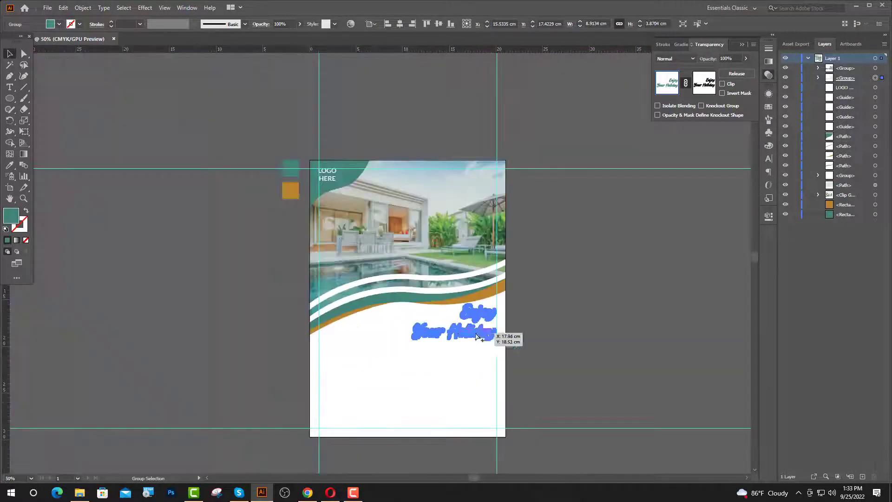
pyautogui.click(10, 166)
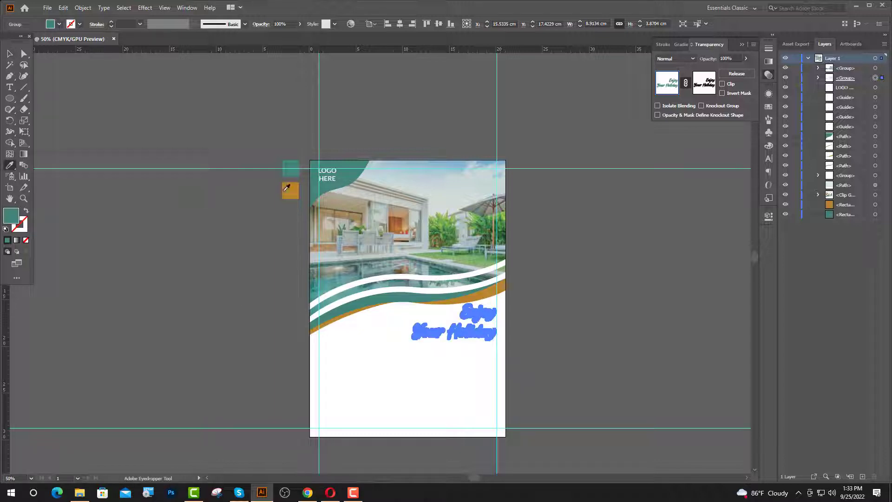
pyautogui.click(285, 191)
pyautogui.click(10, 54)
pyautogui.click(199, 293)
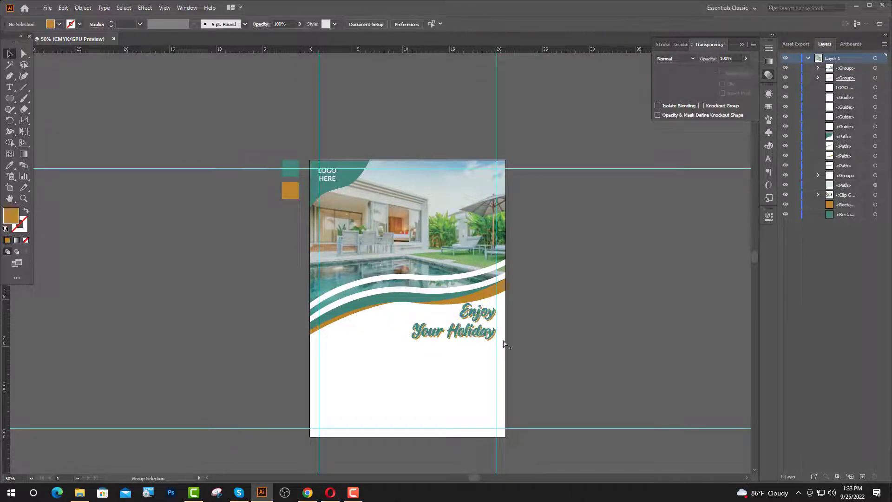
pyautogui.scroll(1, 505, 344)
# - Draw a tall rectangle below the headline and shorten it from its top edge
pyautogui.click(10, 98)
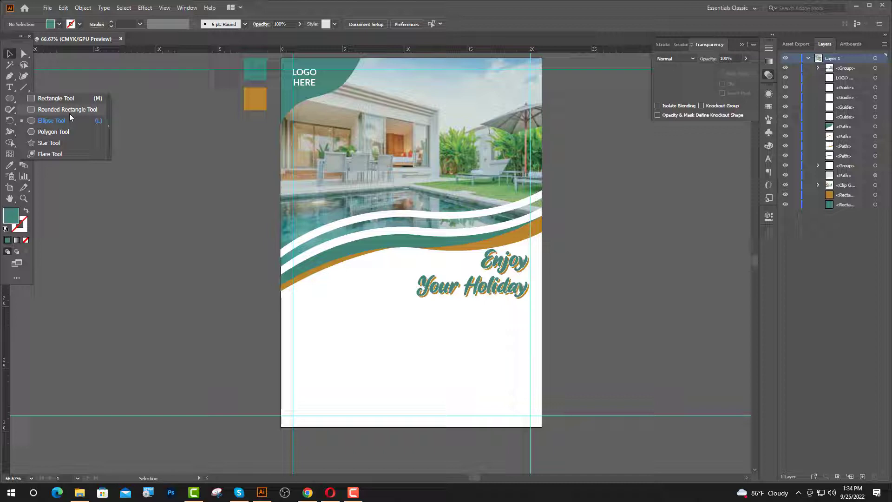
pyautogui.click(48, 99)
pyautogui.moveTo(298, 305); pyautogui.dragTo(343, 376)
pyautogui.hotkey('ctrl', '=')
pyautogui.hotkey('ctrl', '=')
pyautogui.press('v')
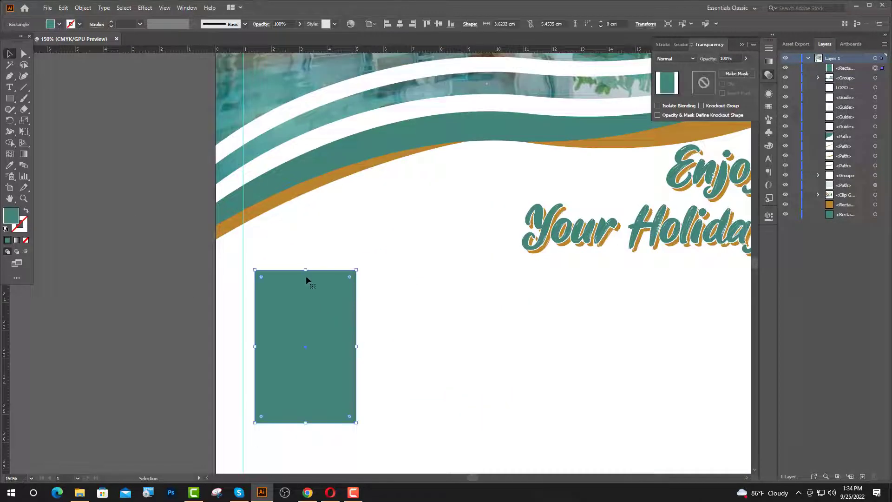
pyautogui.moveTo(306, 270); pyautogui.dragTo(311, 303)
pyautogui.click(211, 235)
pyautogui.scroll(-1, 211, 235)
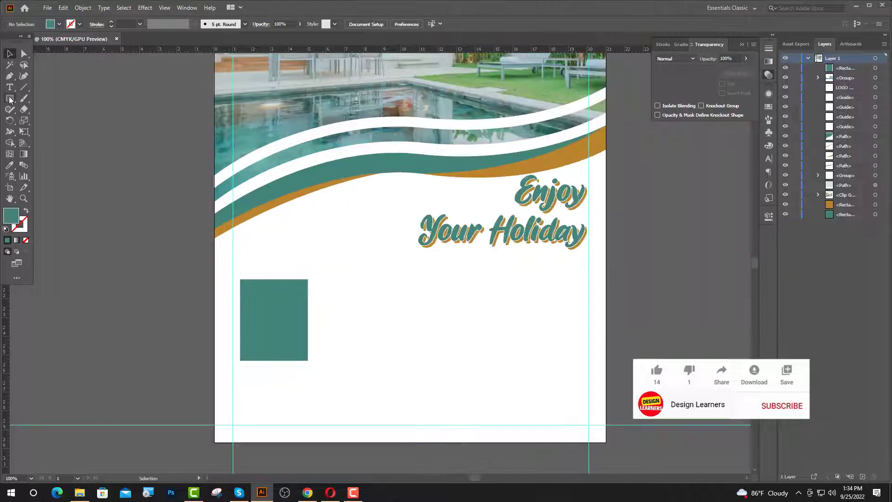
# - Draw a small square, rotate it 45° into a diamond, set it on the rectangle, and widen both
pyautogui.click(10, 99)
pyautogui.moveTo(255, 205); pyautogui.dragTo(305, 256)
pyautogui.press('v')
pyautogui.moveTo(309, 195); pyautogui.dragTo(284, 177)
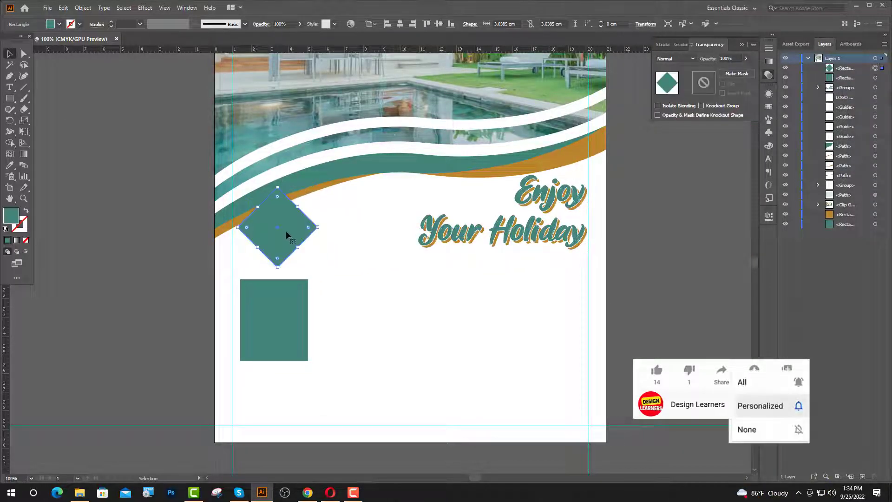
pyautogui.moveTo(286, 231); pyautogui.dragTo(291, 259)
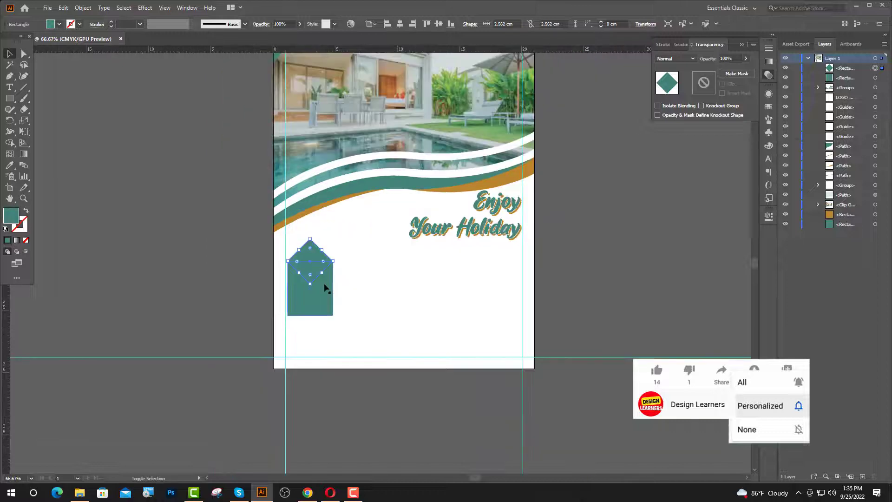
pyautogui.keyDown('shift'); pyautogui.click(325, 285); pyautogui.keyUp('shift')
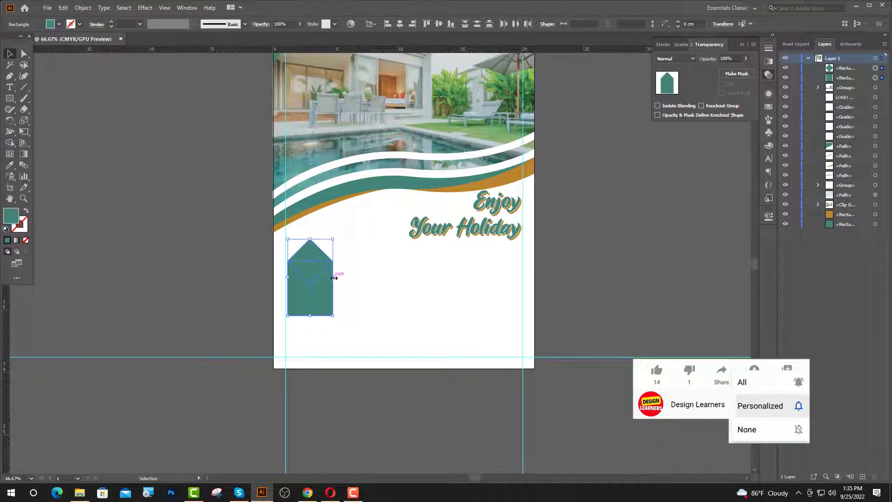
pyautogui.moveTo(334, 278); pyautogui.dragTo(343, 279)
# - Shorten the rectangle from its bottom edge, then widen the diamond and rectangle together
pyautogui.click(323, 307)
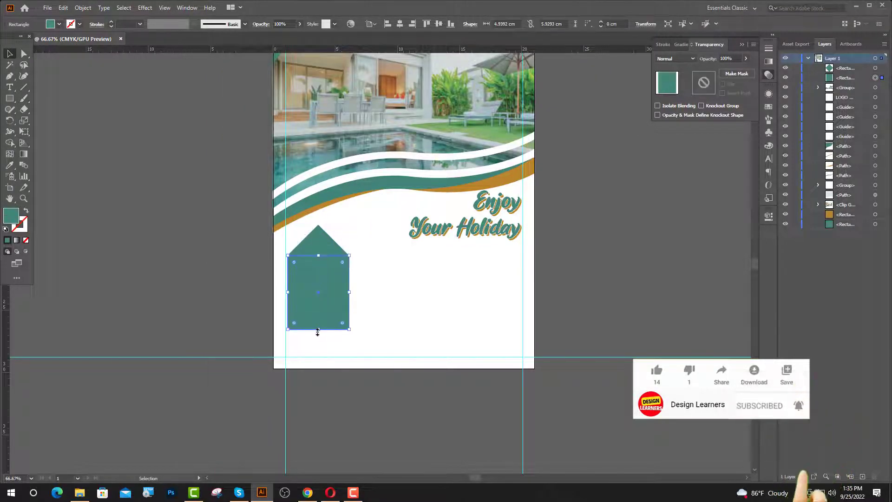
pyautogui.moveTo(319, 330); pyautogui.dragTo(320, 313)
pyautogui.click(368, 283)
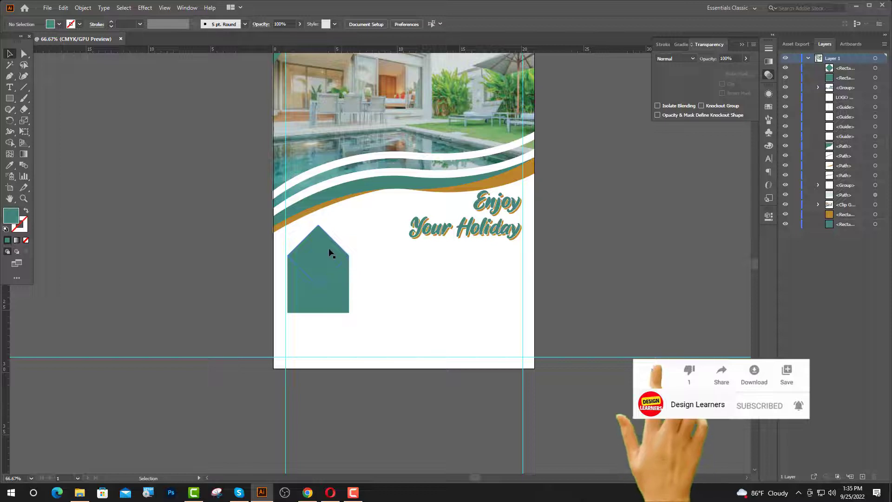
pyautogui.click(329, 251)
pyautogui.scroll(2, 336, 294)
pyautogui.keyDown('shift'); pyautogui.click(380, 307); pyautogui.keyUp('shift')
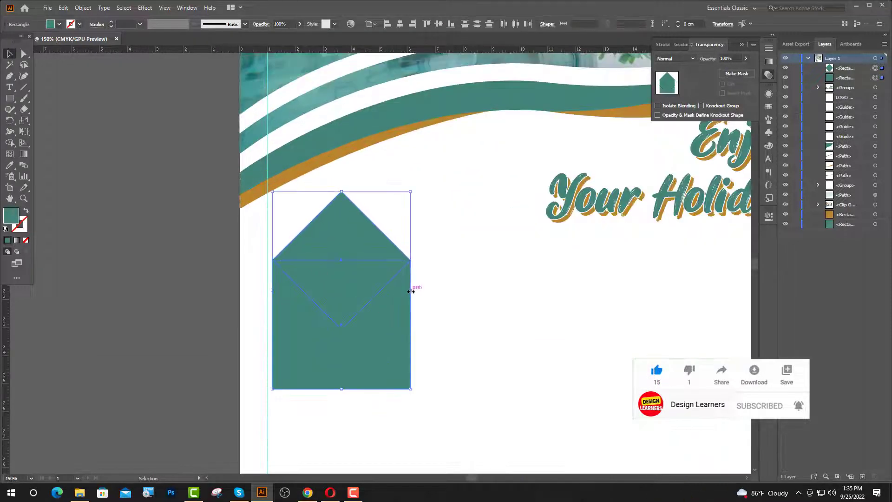
pyautogui.moveTo(411, 291); pyautogui.dragTo(421, 291)
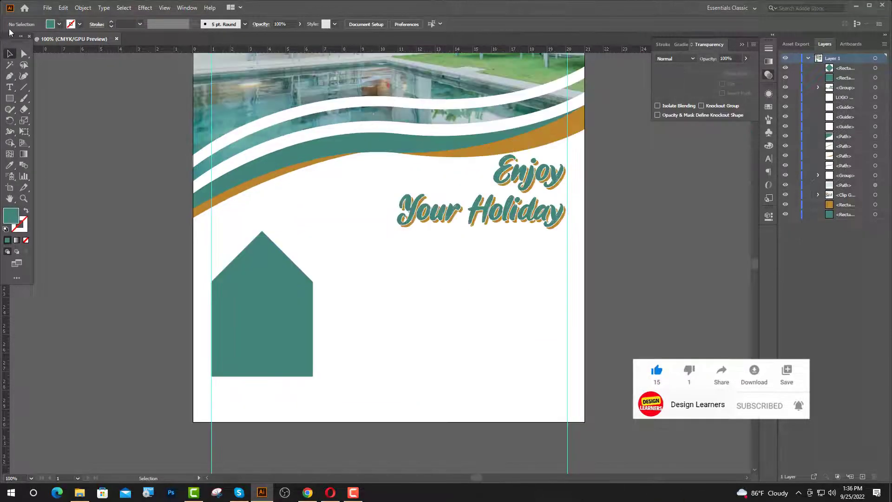
# - Round off the diamond roof's bottom corner with Direct Selection, then reselect the diamond
pyautogui.click(24, 54)
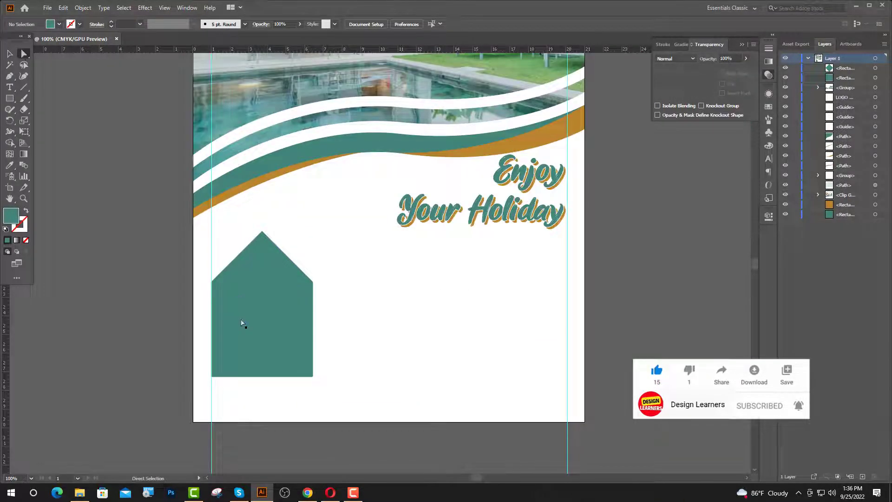
pyautogui.click(263, 332)
pyautogui.moveTo(263, 320); pyautogui.dragTo(271, 257)
pyautogui.click(9, 54)
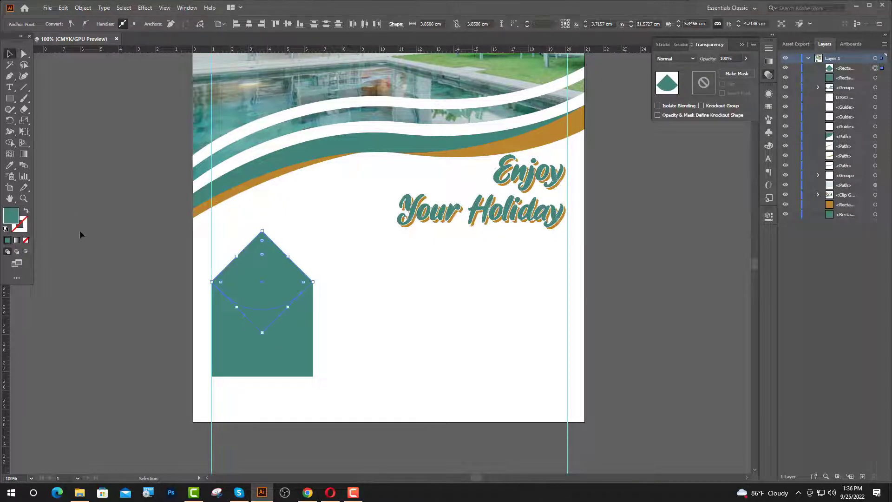
pyautogui.click(80, 235)
pyautogui.click(268, 297)
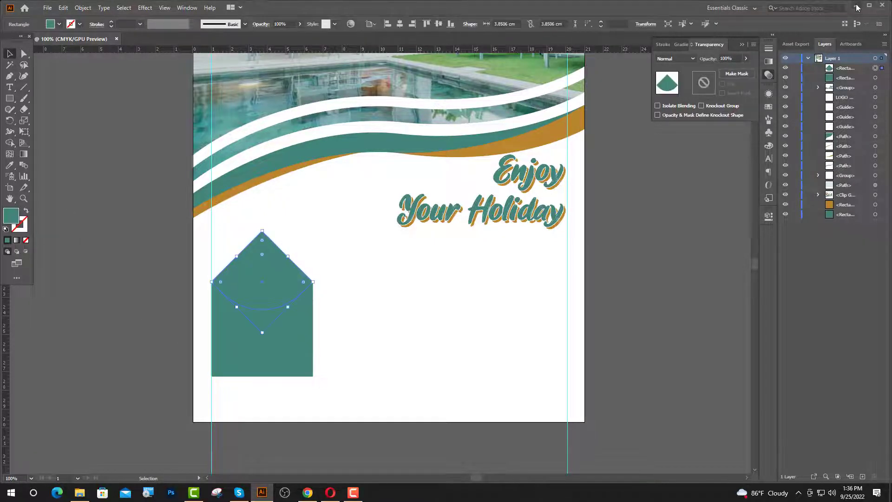
pyautogui.click(857, 8)
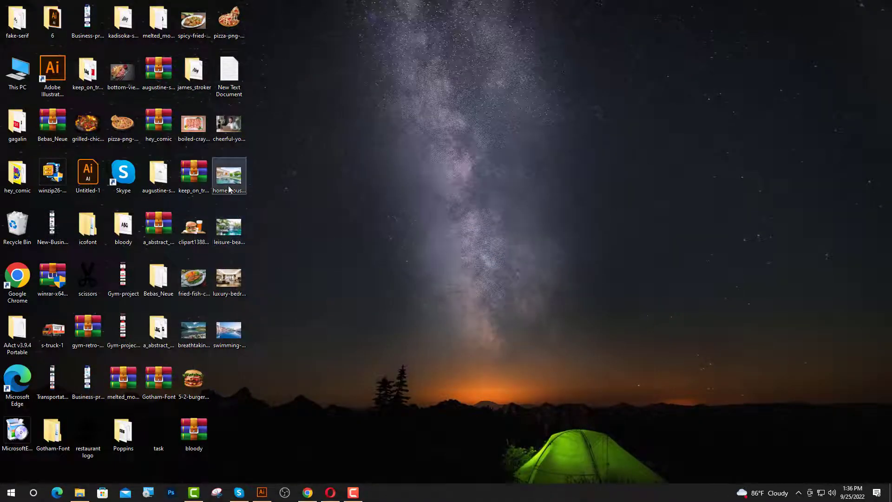
# - Bring the resort pool photo into Illustrator, shrink it, and position it over the diamond roof
pyautogui.moveTo(229, 228); pyautogui.dragTo(274, 302)
pyautogui.hotkey('ctrl', '-')
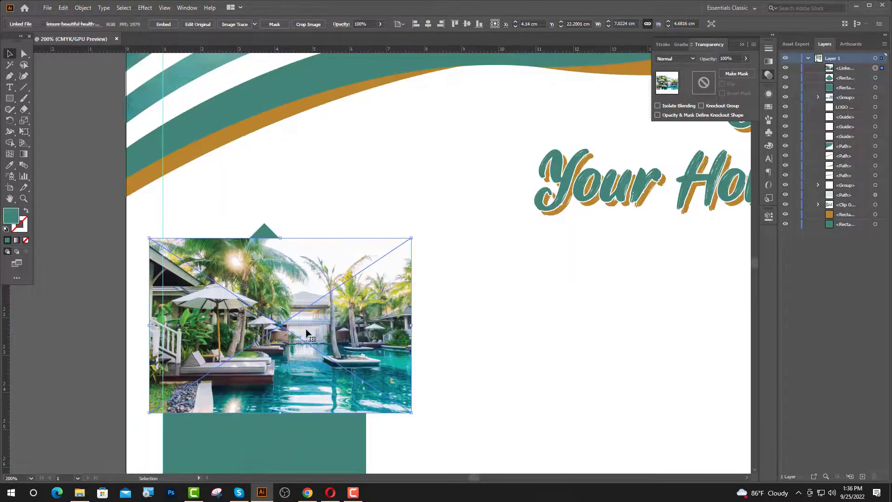
pyautogui.moveTo(317, 339); pyautogui.dragTo(336, 325)
pyautogui.moveTo(300, 289); pyautogui.dragTo(291, 288)
# - Stack the photo beneath the diamond in Layers and make a clipping mask with both selected
pyautogui.moveTo(853, 74); pyautogui.dragTo(859, 86)
pyautogui.keyDown('shift'); pyautogui.click(882, 69); pyautogui.keyUp('shift')
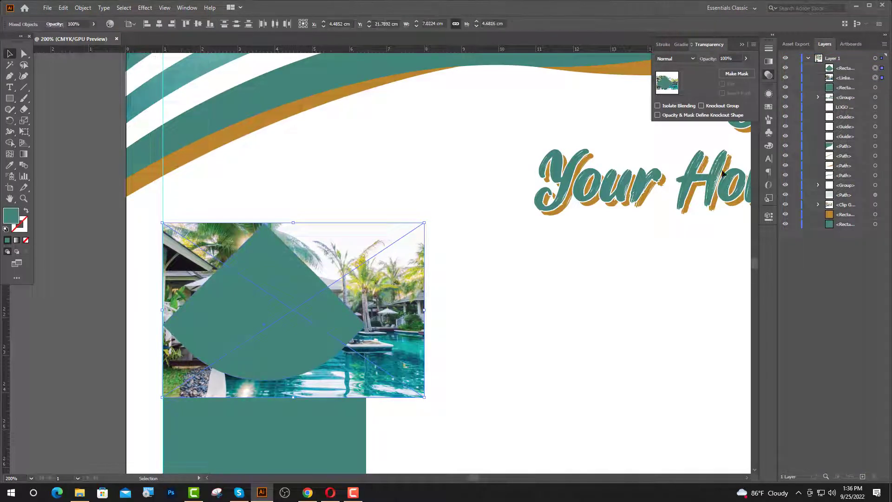
pyautogui.rightClick(316, 308)
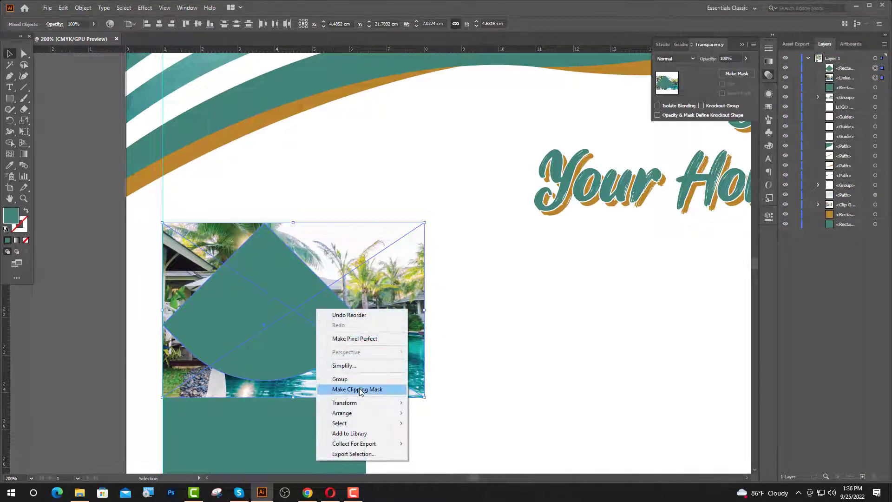
pyautogui.click(354, 389)
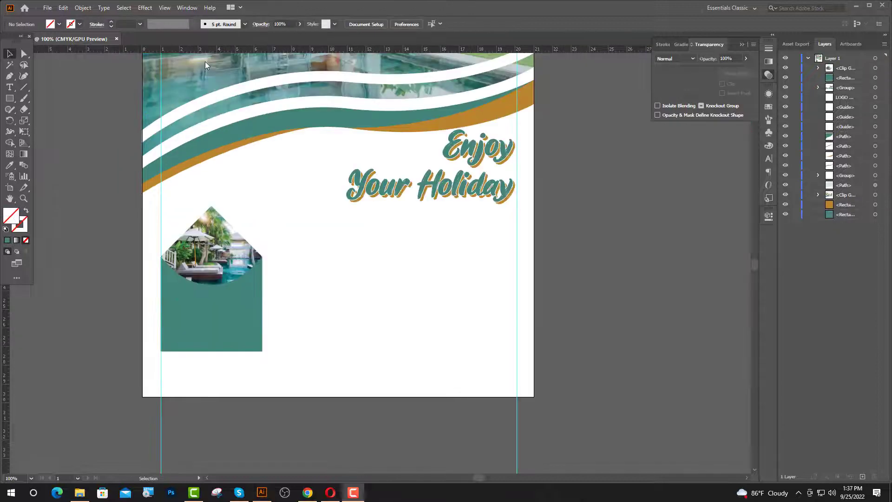
pyautogui.hotkey('ctrl', '-')
pyautogui.hotkey('ctrl', '-')
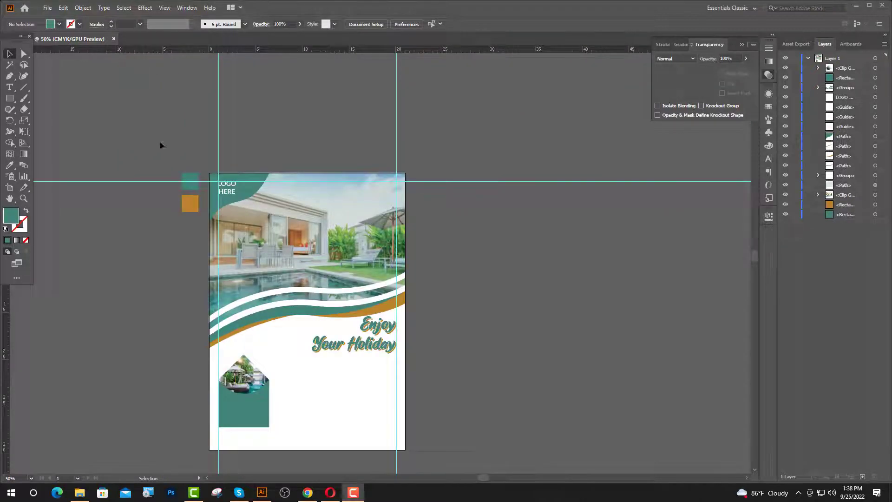
# - Move the Enjoy Your Holiday headline onto the header photo and eyedrop the white wave to make it white
pyautogui.moveTo(367, 335); pyautogui.dragTo(369, 228)
pyautogui.scroll(3, 366, 193)
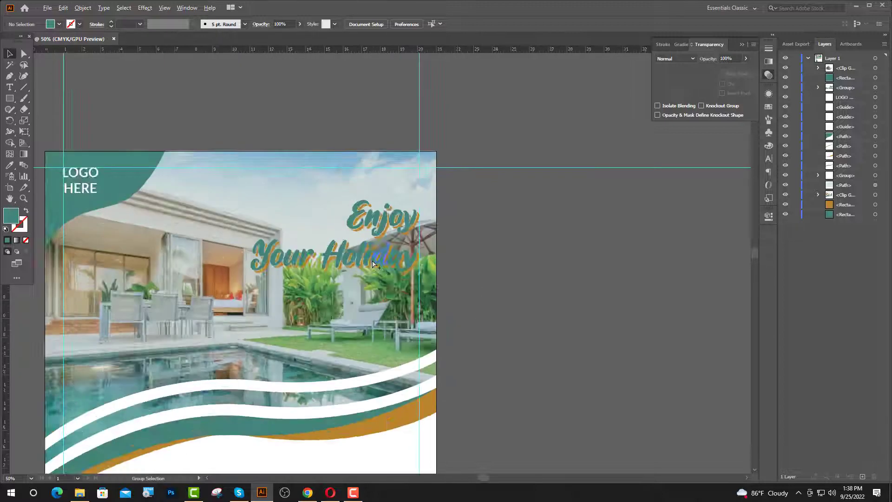
pyautogui.click(366, 193)
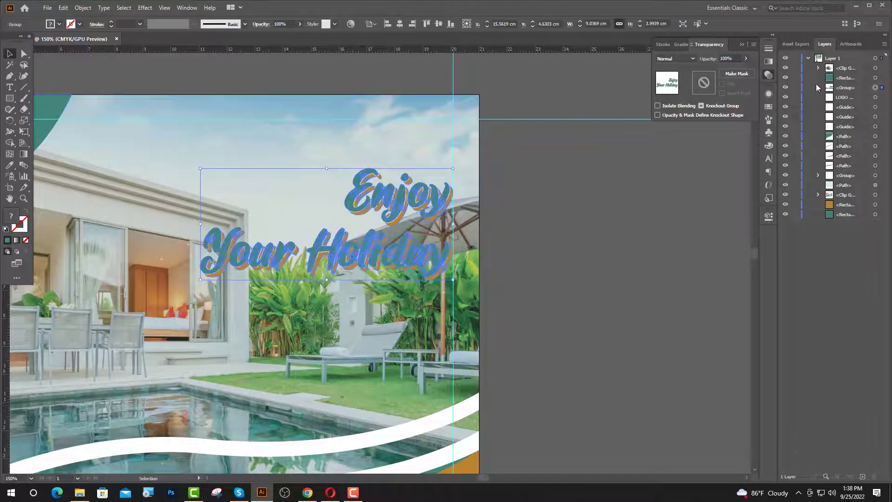
pyautogui.click(818, 88)
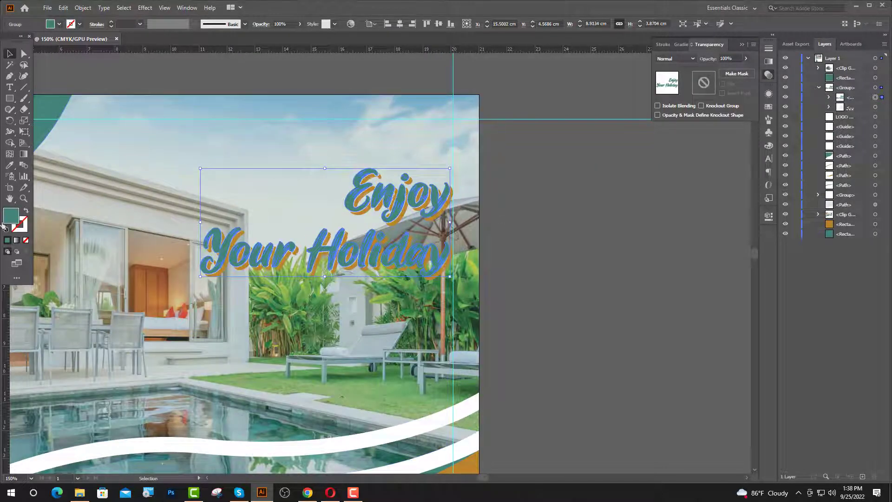
pyautogui.click(10, 166)
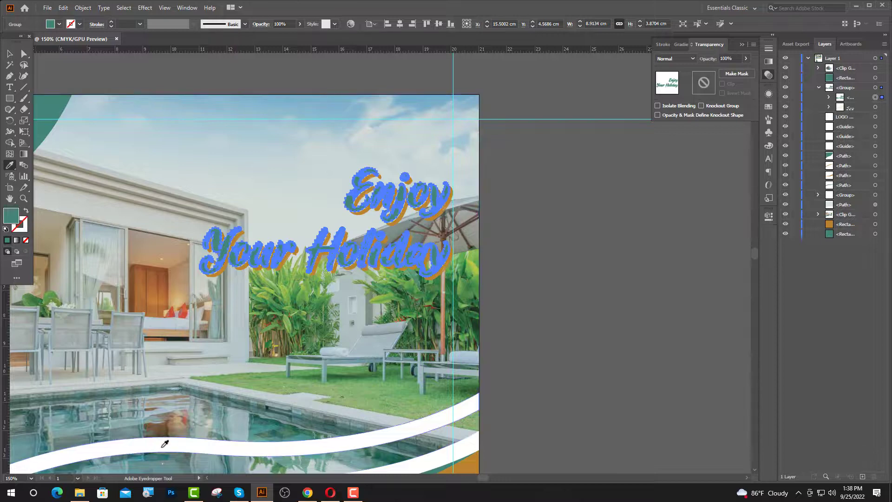
pyautogui.click(170, 444)
pyautogui.click(9, 54)
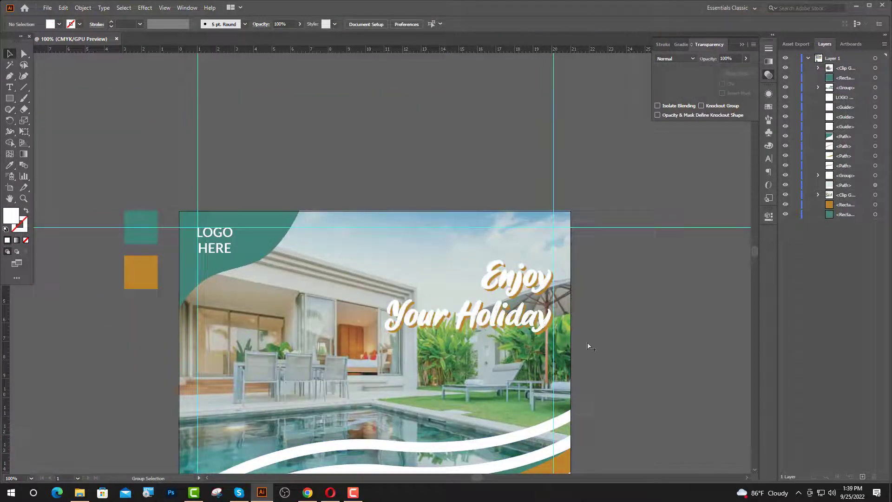
# - Select the clipped photo and house rectangle together and enlarge the card slightly
pyautogui.scroll(-4, 506, 321)
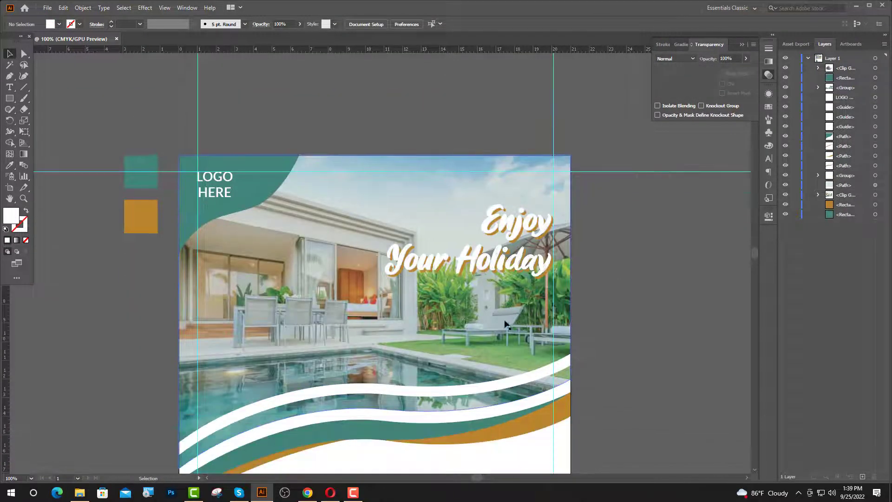
pyautogui.scroll(-1, 504, 321)
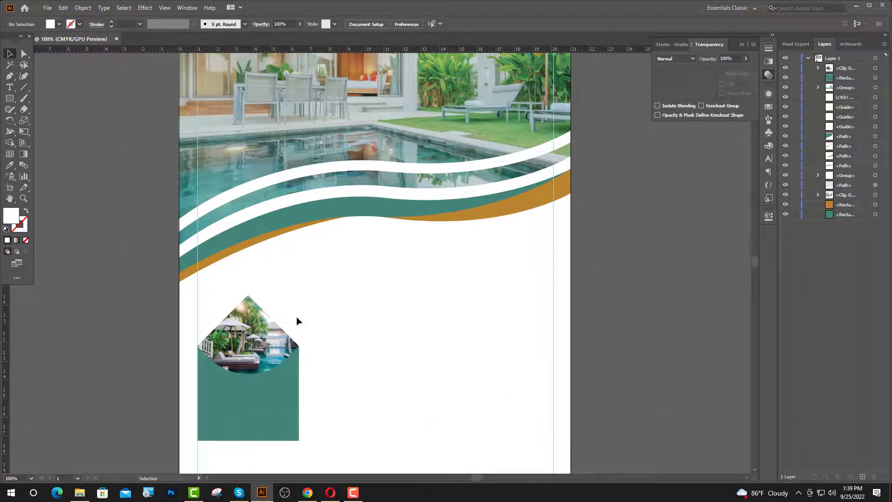
pyautogui.moveTo(291, 261); pyautogui.dragTo(255, 386)
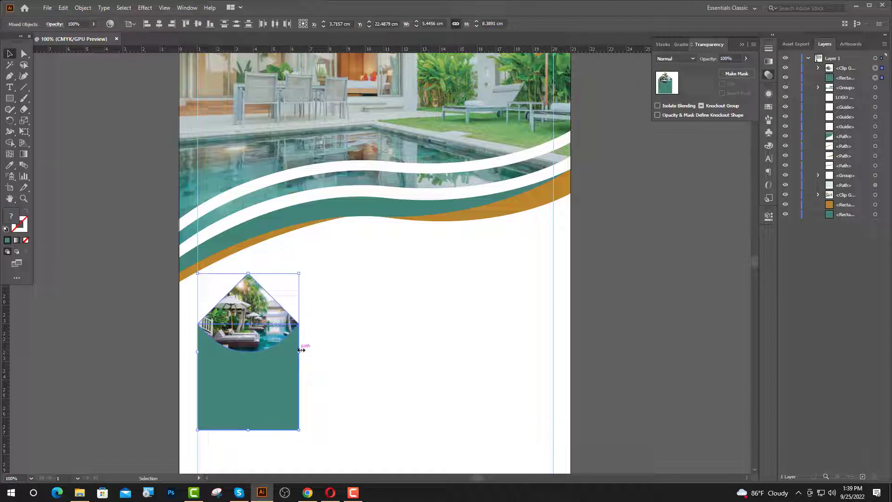
pyautogui.moveTo(301, 350); pyautogui.dragTo(310, 351)
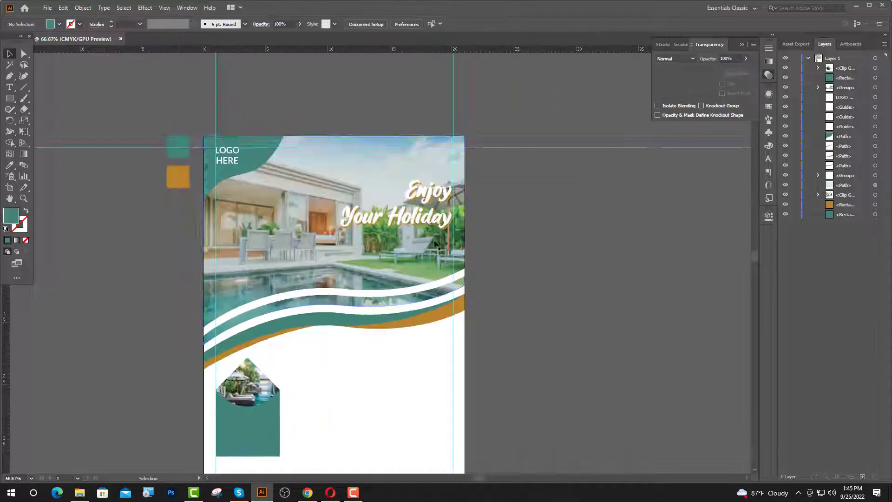
pyautogui.hotkey('ctrl', '+')
pyautogui.hotkey('ctrl', '+')
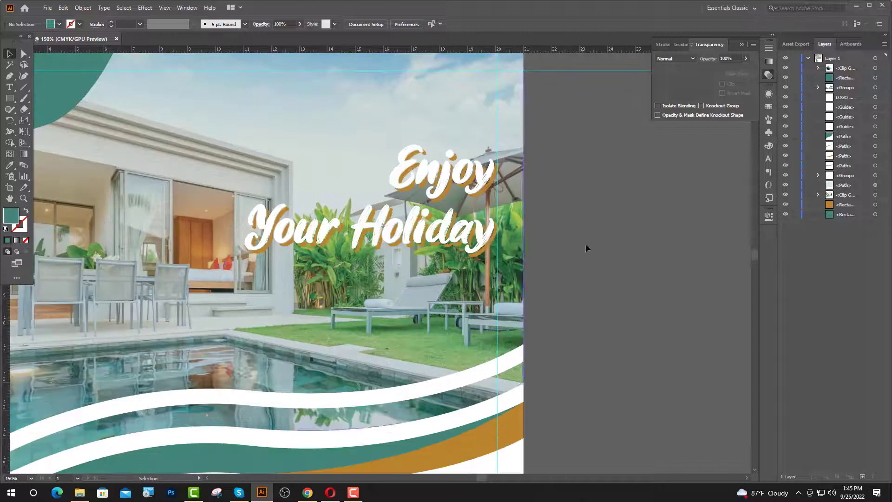
pyautogui.scroll(1, 605, 233)
# - Draw a closed curved teal shape with the Pen tool across the header photo
pyautogui.click(9, 77)
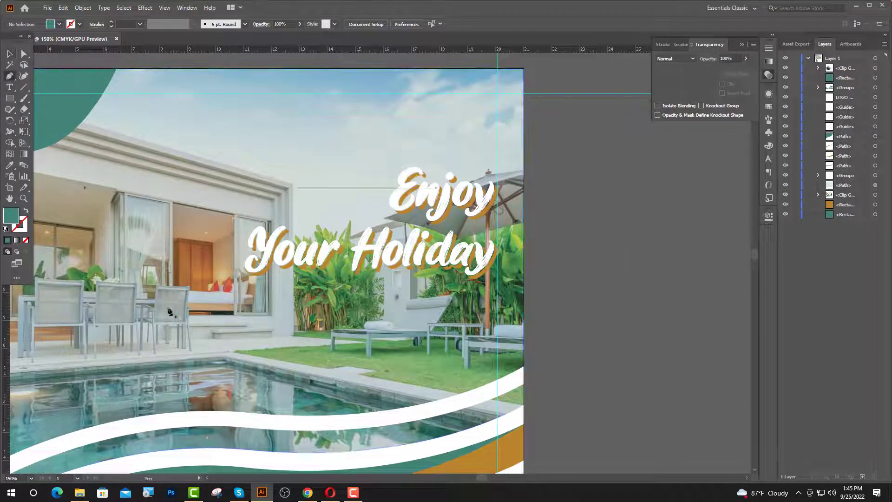
pyautogui.moveTo(154, 329); pyautogui.dragTo(235, 161)
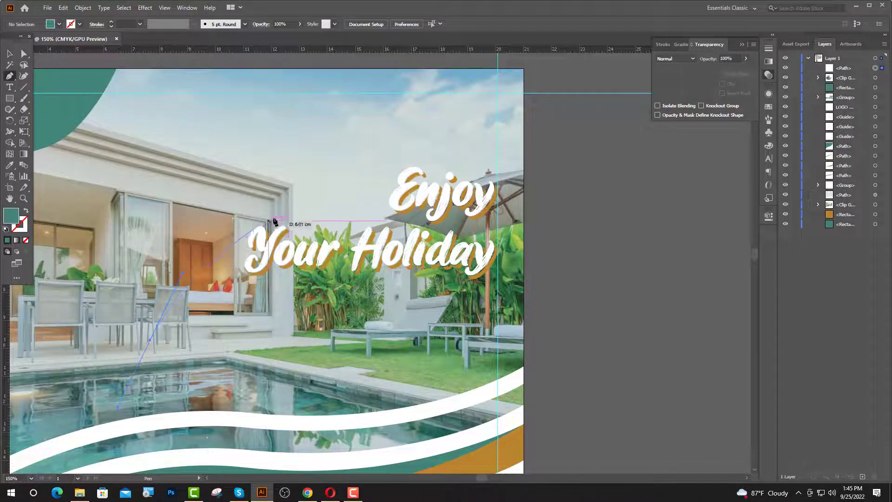
pyautogui.moveTo(430, 205); pyautogui.dragTo(493, 156)
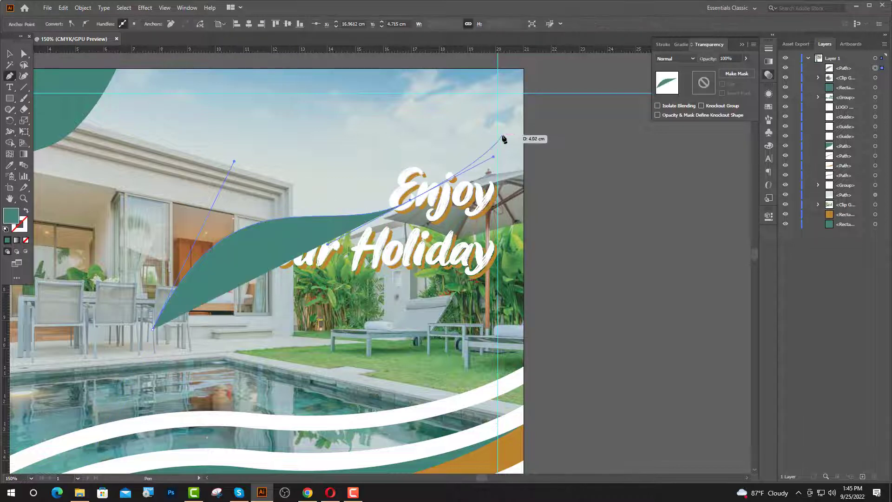
pyautogui.click(510, 137)
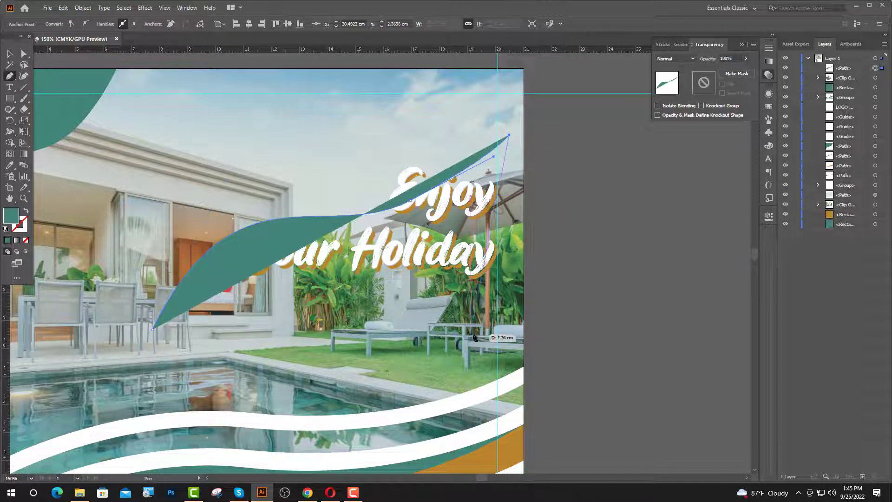
pyautogui.moveTo(394, 368); pyautogui.dragTo(415, 368)
pyautogui.moveTo(153, 330); pyautogui.dragTo(161, 314)
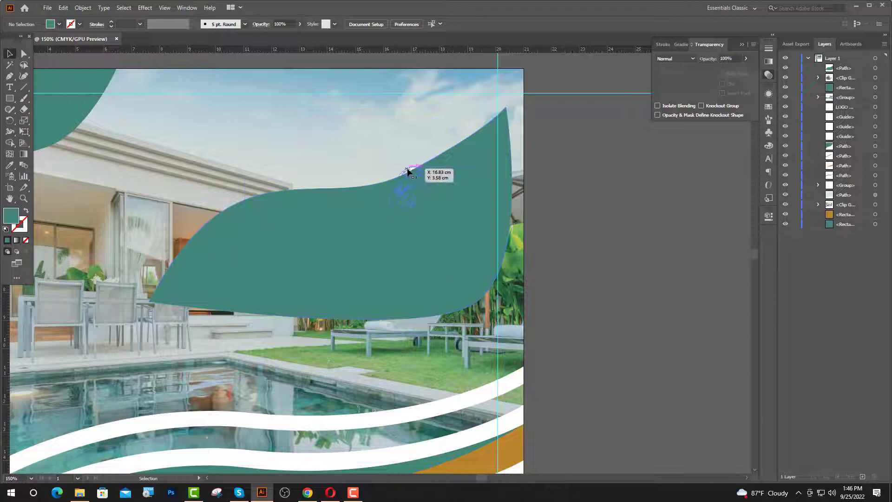
# - Send the teal shape behind the headline in Layers and nudge the headline down onto it
pyautogui.click(408, 172)
pyautogui.moveTo(845, 70); pyautogui.dragTo(842, 102)
pyautogui.click(621, 247)
pyautogui.scroll(1, 469, 272)
pyautogui.moveTo(469, 272); pyautogui.dragTo(459, 284)
pyautogui.click(699, 306)
pyautogui.scroll(1, 559, 220)
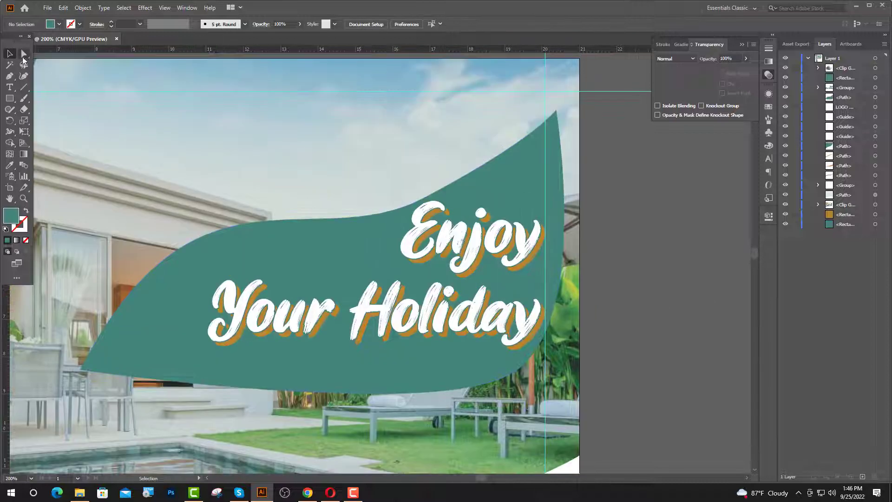
# - Reshape the blob by pulling its left point inward and adjusting its bottom-right and top curves
pyautogui.press('a')
pyautogui.moveTo(79, 370); pyautogui.dragTo(142, 367)
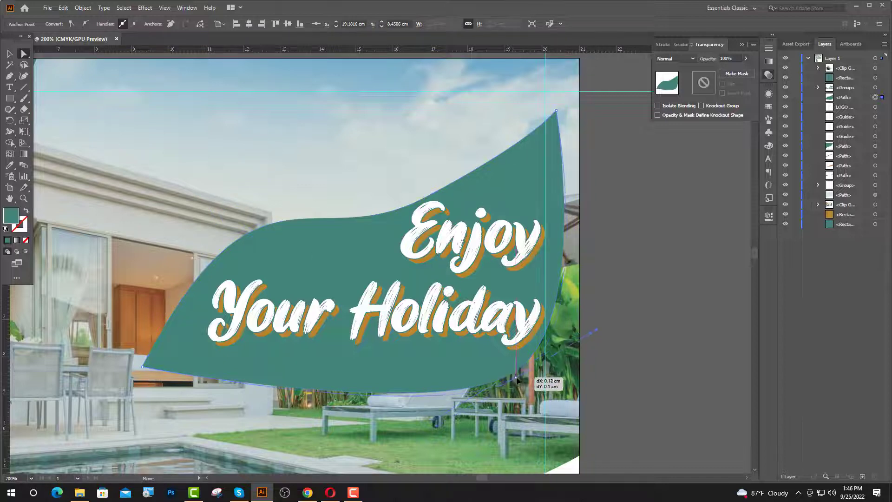
pyautogui.moveTo(513, 374); pyautogui.dragTo(521, 381)
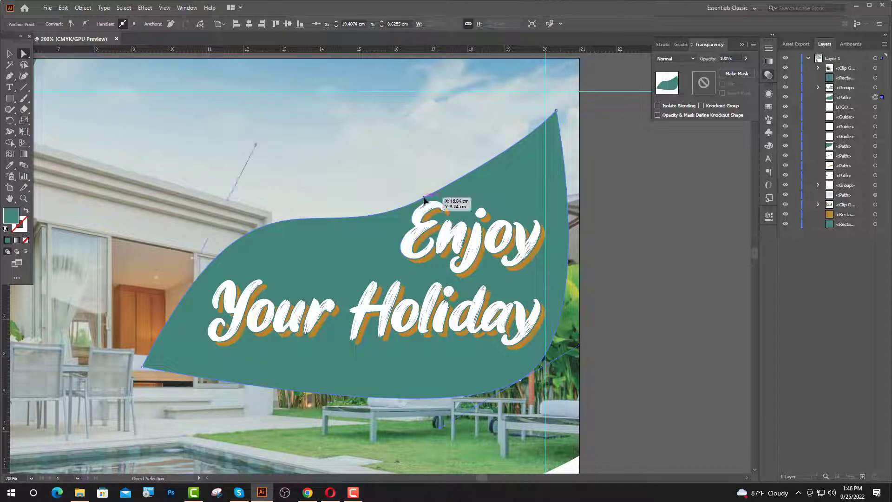
pyautogui.moveTo(424, 198); pyautogui.dragTo(421, 188)
# - Round the blob's left corner and top-right tip into smooth curves
pyautogui.click(142, 367)
pyautogui.moveTo(151, 363); pyautogui.dragTo(180, 353)
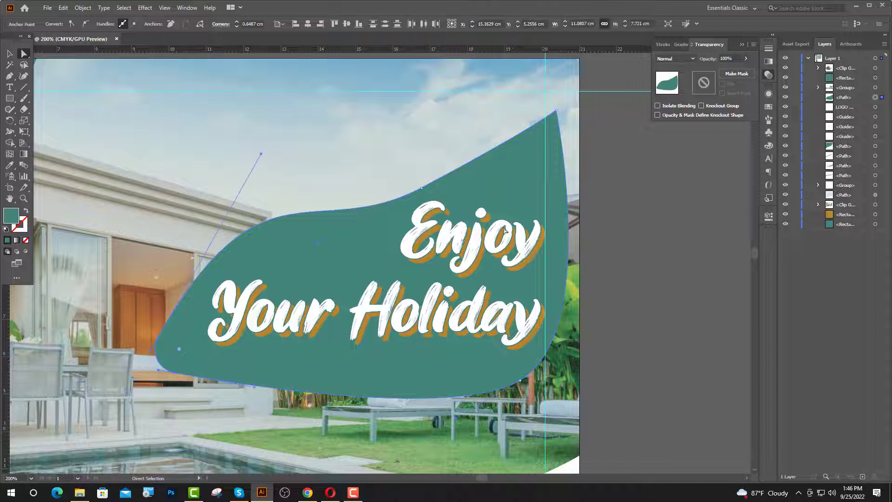
pyautogui.click(557, 111)
pyautogui.moveTo(556, 124); pyautogui.dragTo(535, 232)
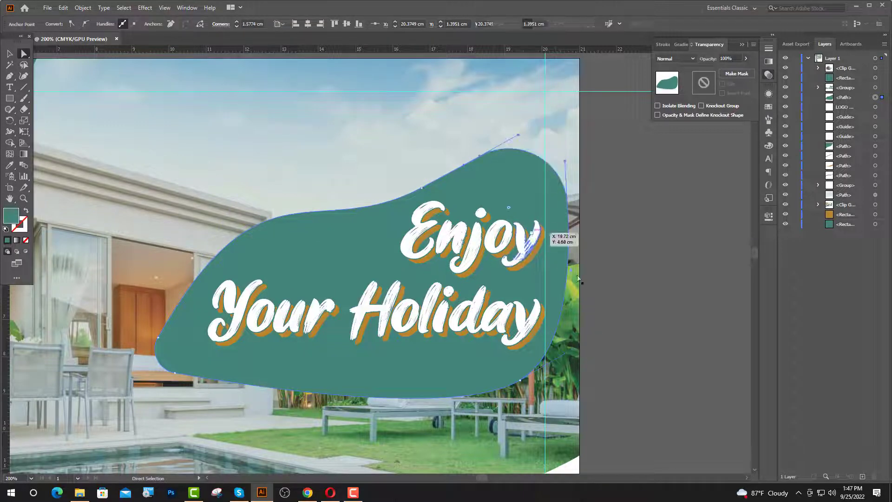
pyautogui.click(601, 291)
pyautogui.click(158, 360)
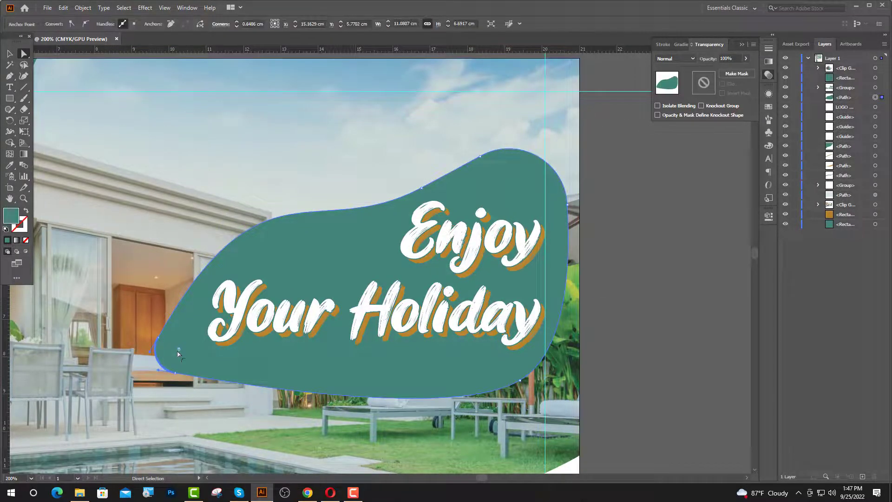
pyautogui.moveTo(201, 348); pyautogui.dragTo(237, 342)
pyautogui.click(606, 339)
pyautogui.scroll(-3, 405, 400)
pyautogui.scroll(-7, 516, 355)
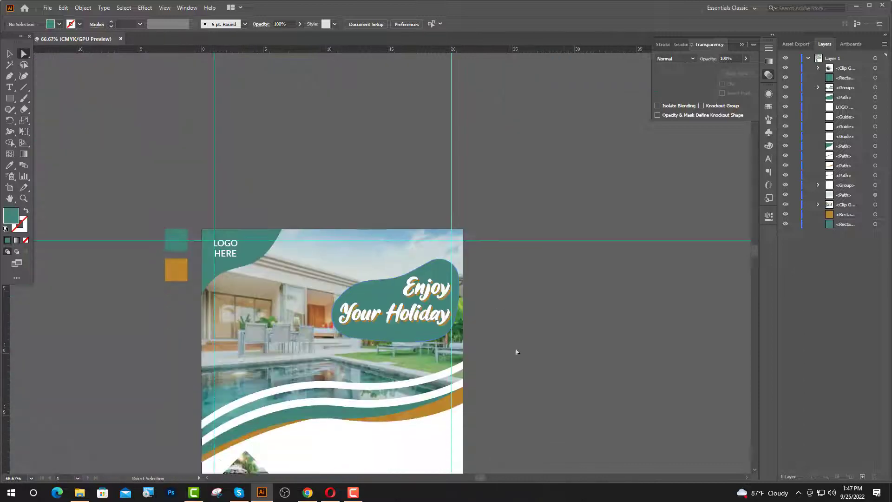
# - Add a 'Lorem ipsum' title text line in Lato at 16 pt
pyautogui.hscroll(1, 479, 317)
pyautogui.press('v')
pyautogui.scroll(-2, 478, 313)
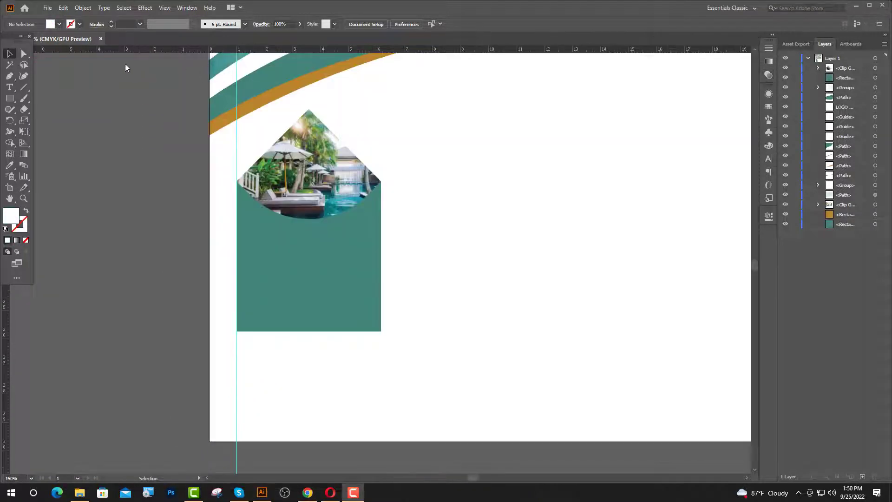
pyautogui.click(10, 87)
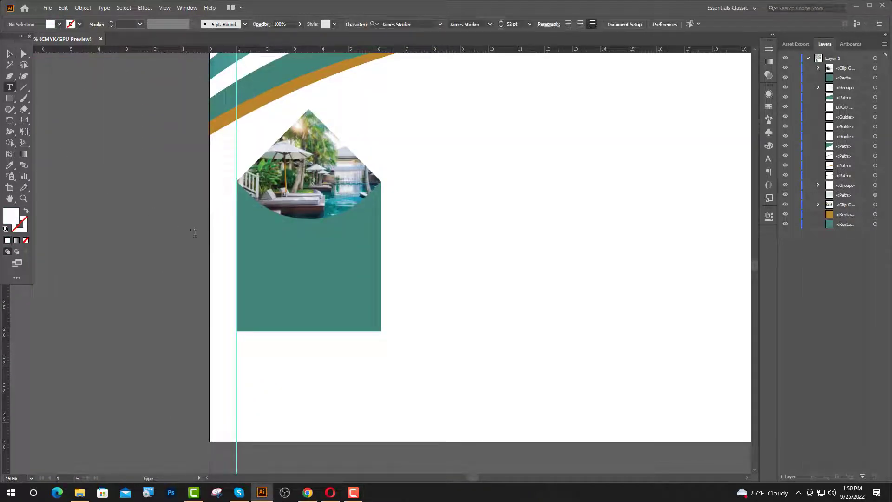
pyautogui.click(267, 228)
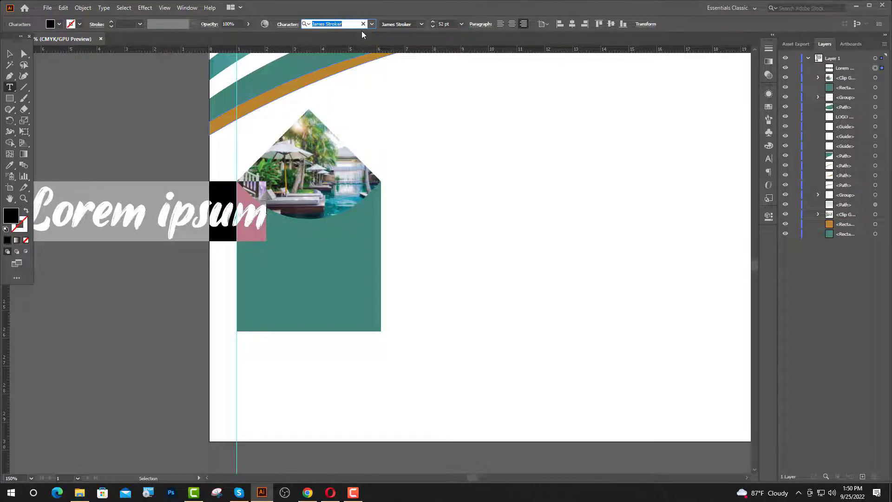
pyautogui.write('la')
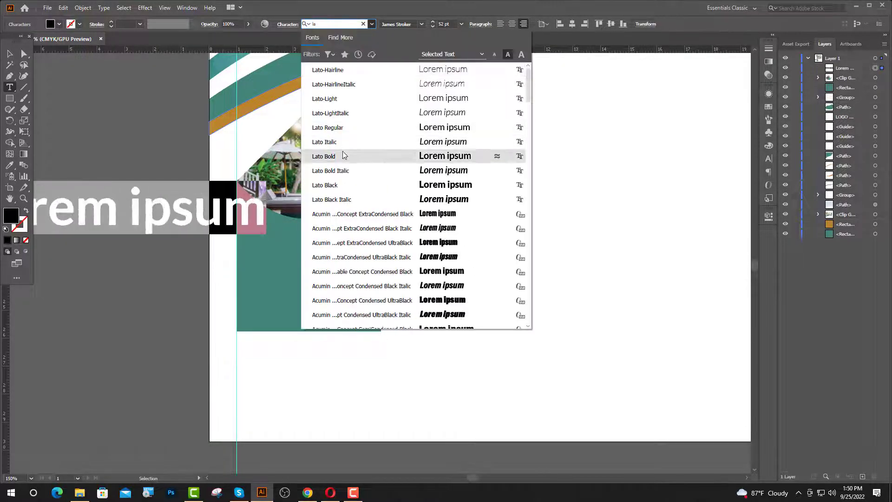
pyautogui.press('Return')
pyautogui.click(438, 24)
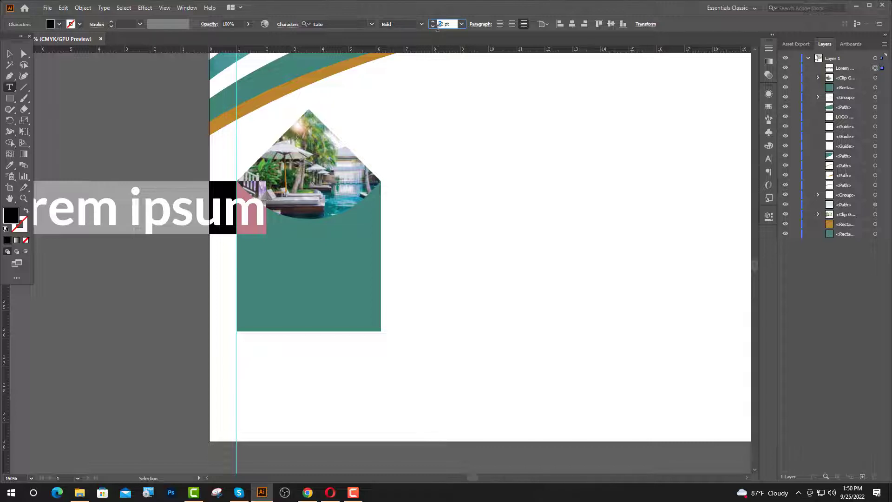
pyautogui.write('16')
pyautogui.press('Return')
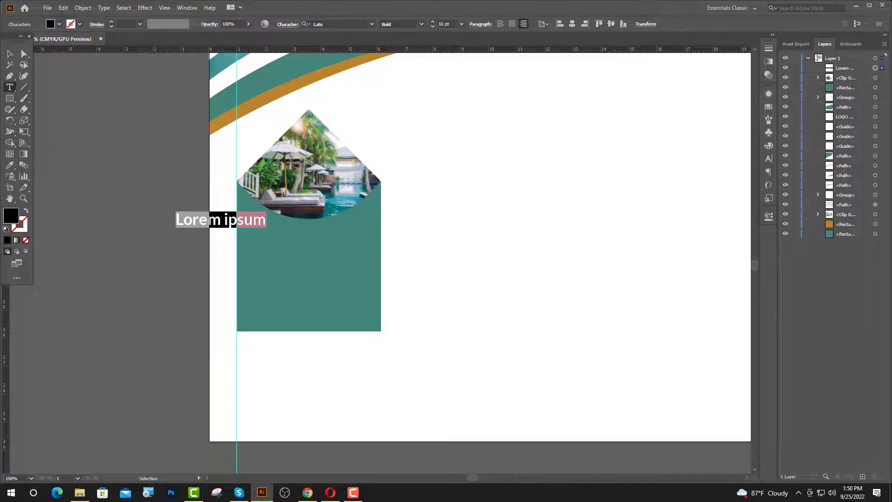
# - Make the title white by sampling and move it onto the teal card below the photo
pyautogui.click(11, 55)
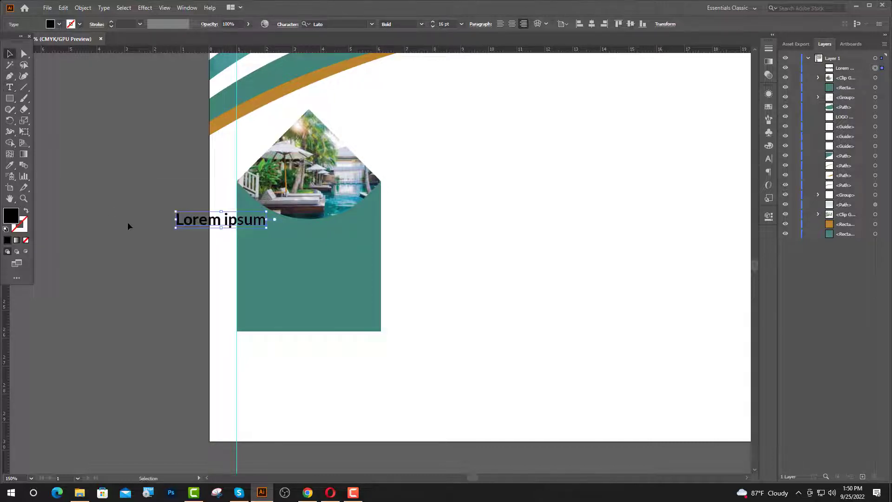
pyautogui.click(10, 166)
pyautogui.click(439, 286)
pyautogui.press('v')
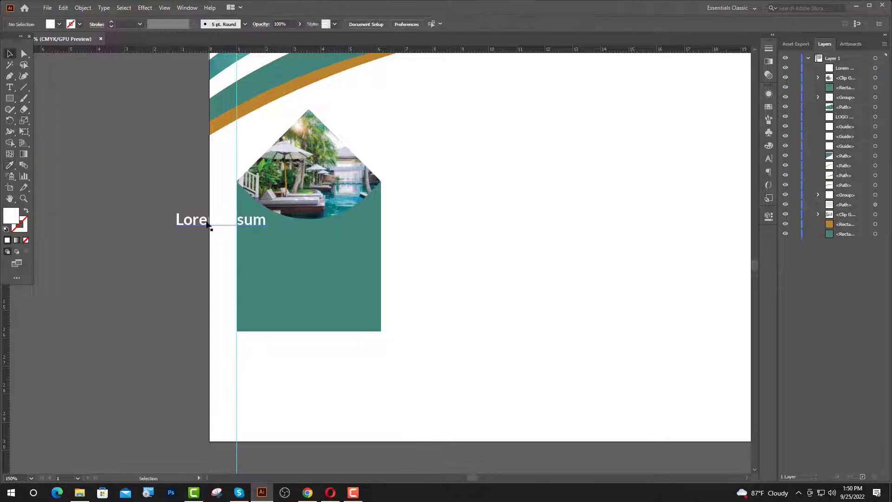
pyautogui.moveTo(207, 226); pyautogui.dragTo(291, 236)
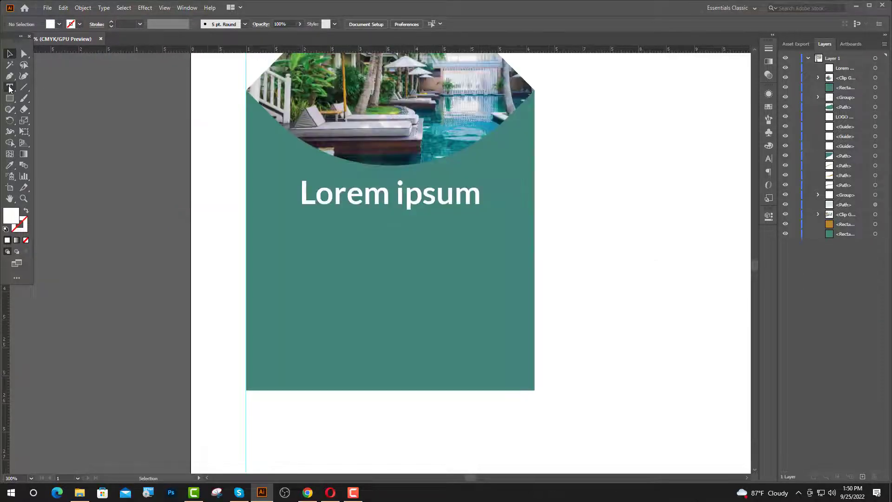
# - Start a left-aligned 10 pt Lato Regular body line, then select lipsum.com's opening sentence in the browser
pyautogui.click(10, 88)
pyautogui.click(251, 251)
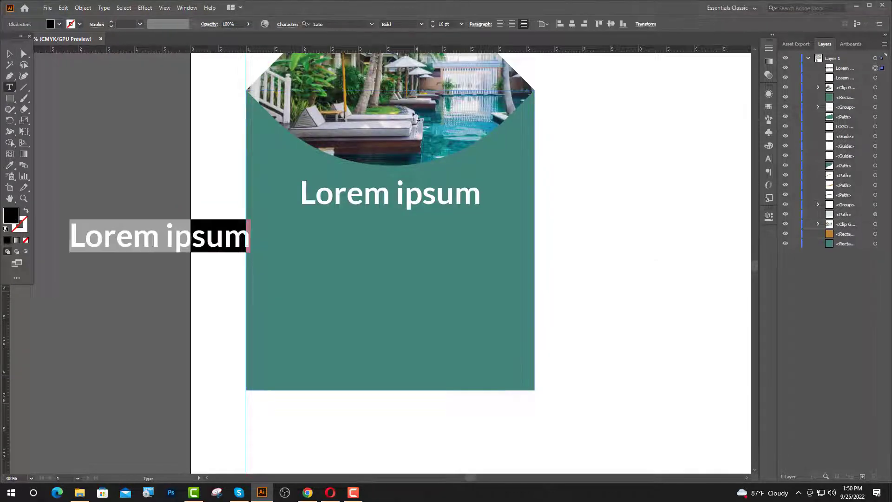
pyautogui.click(500, 24)
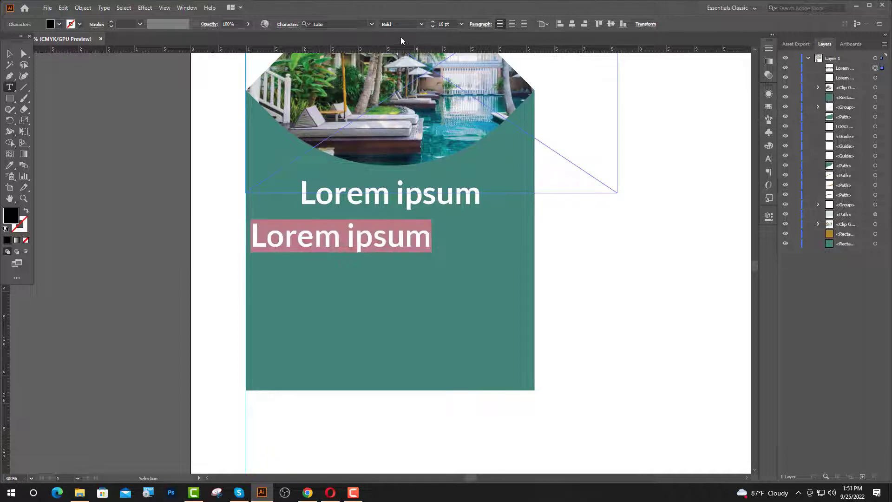
pyautogui.doubleClick(439, 25)
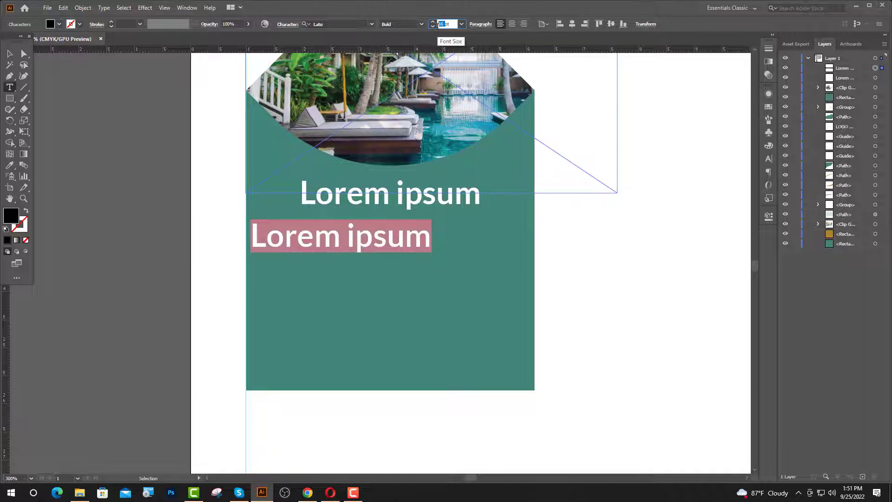
pyautogui.write('10')
pyautogui.press('Return')
pyautogui.click(421, 25)
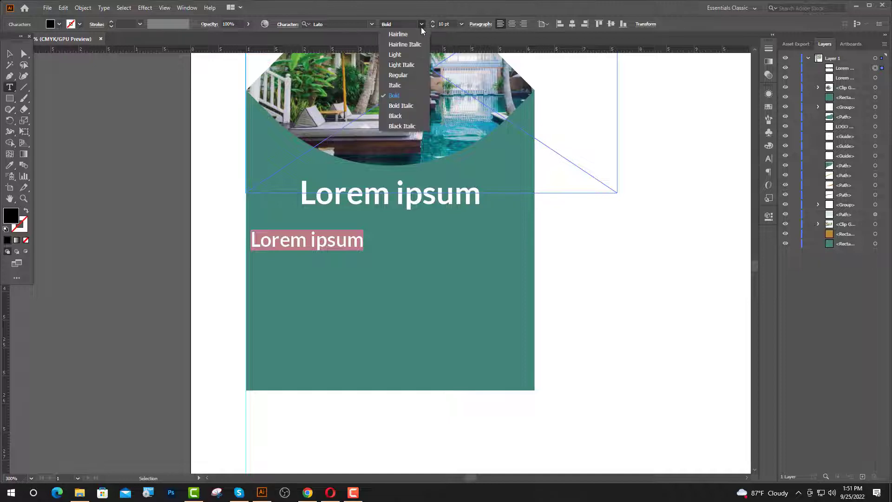
pyautogui.click(399, 74)
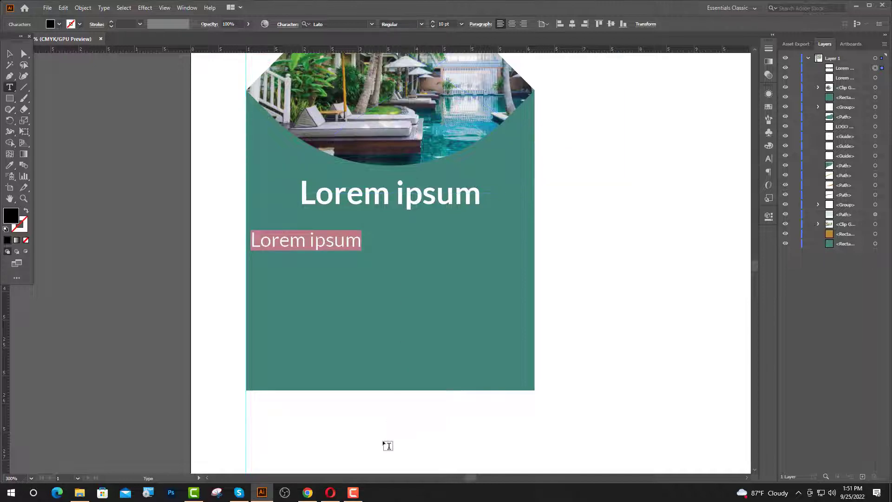
pyautogui.click(307, 492)
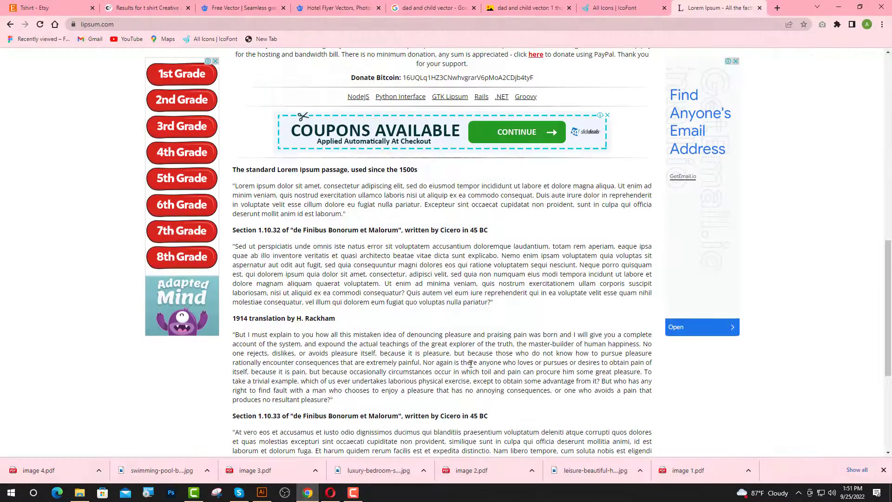
pyautogui.moveTo(616, 186); pyautogui.dragTo(236, 188)
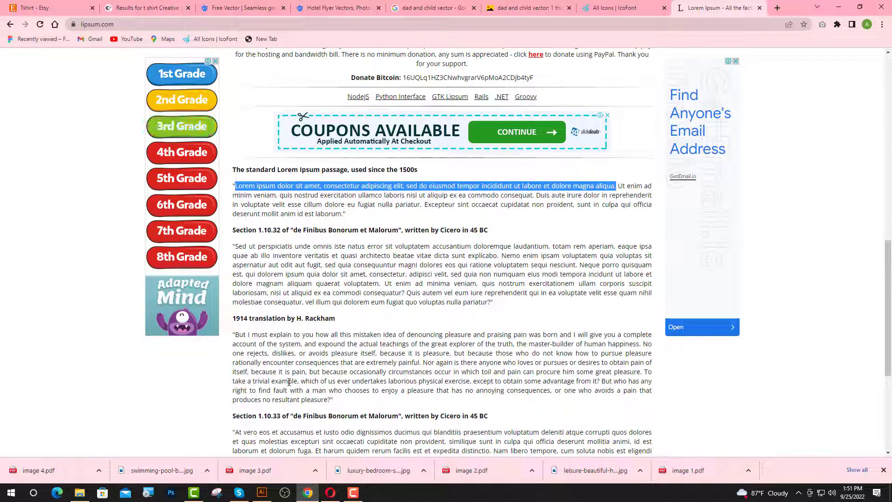
# - Paste the Lorem Ipsum sentence as body text, breaking lines after amet, elit and tempor
pyautogui.click(261, 492)
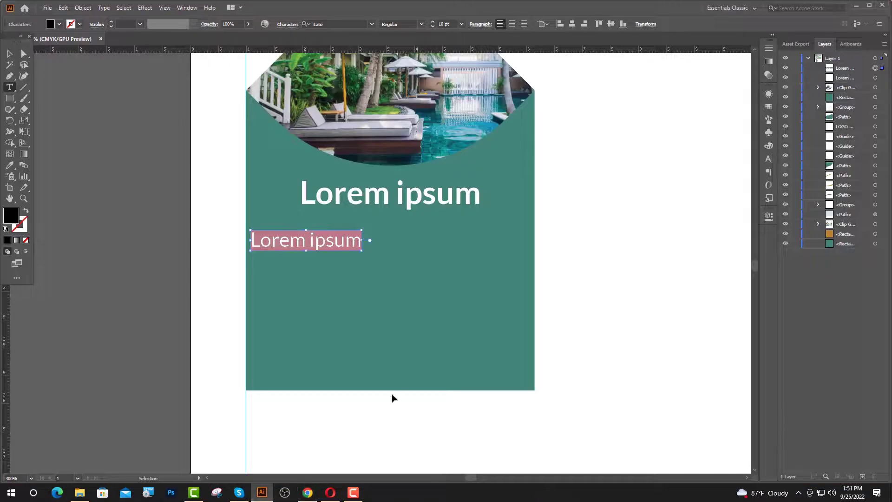
pyautogui.hotkey('ctrl', 'v')
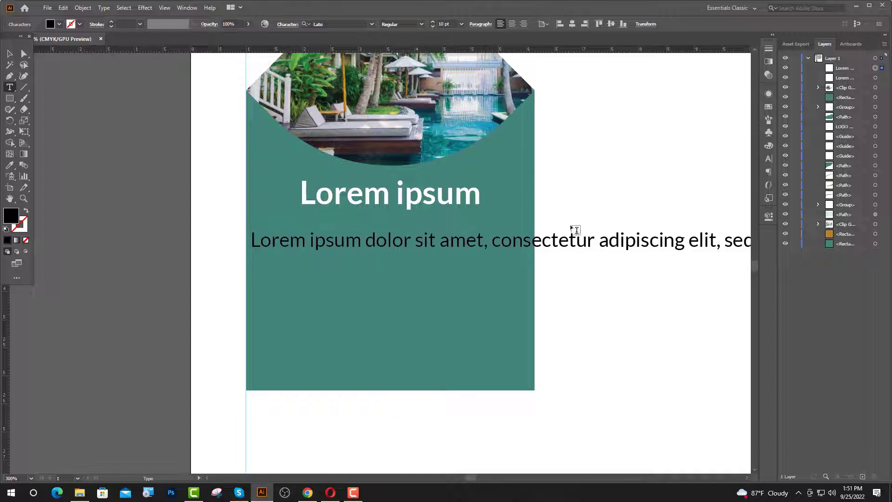
pyautogui.press('Return')
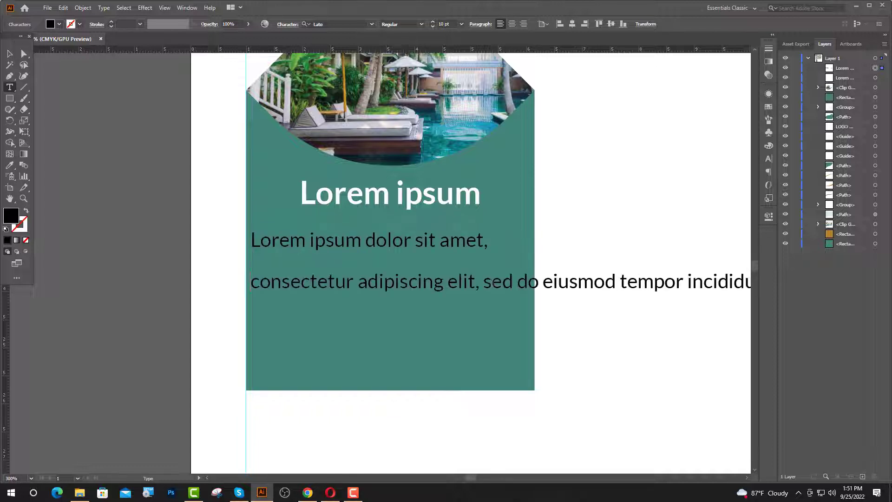
pyautogui.press('Return')
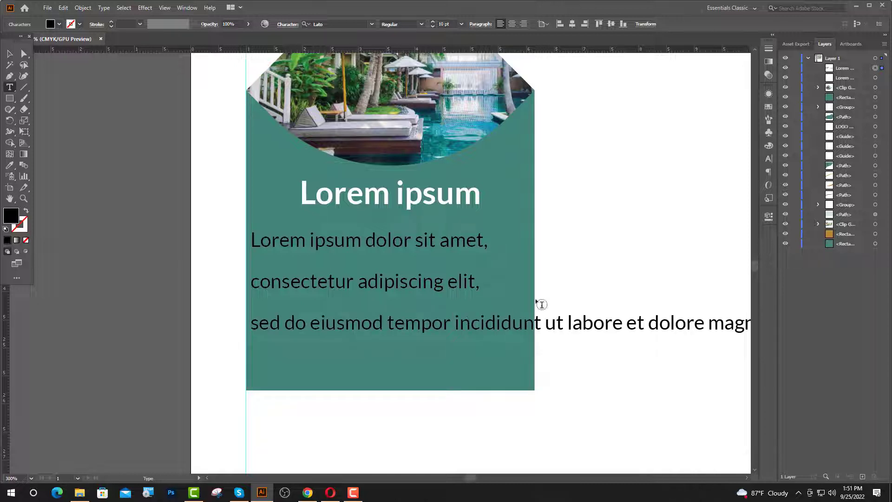
pyautogui.press('Return')
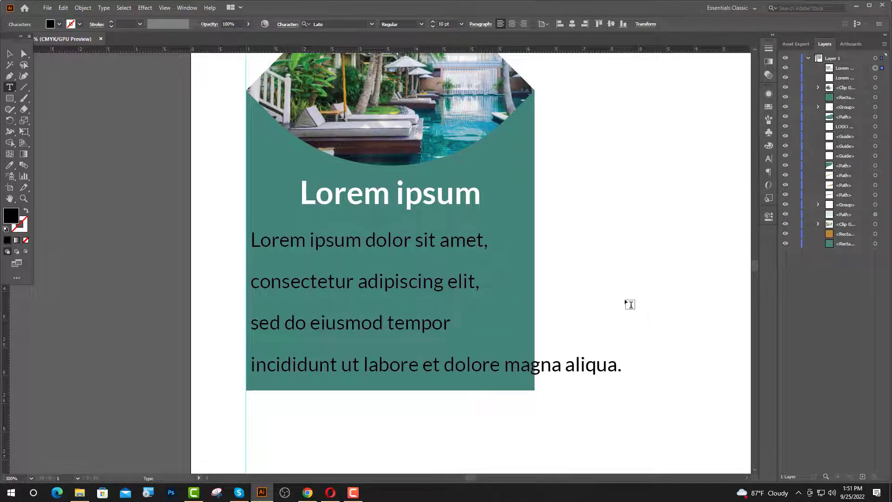
pyautogui.press('Return')
pyautogui.press('Escape')
# - Centre the paragraph on the card under the title with 12 pt leading, sampling white for its colour
pyautogui.click(512, 24)
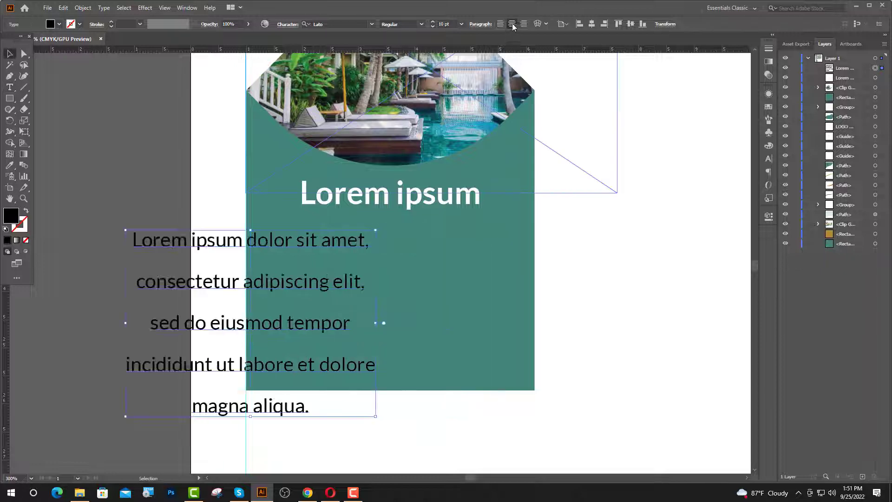
pyautogui.moveTo(300, 290); pyautogui.dragTo(442, 264)
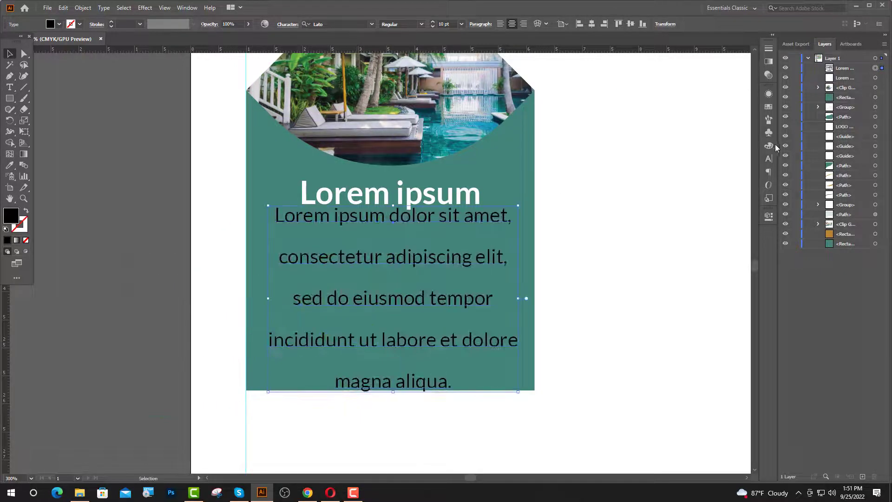
pyautogui.click(769, 159)
pyautogui.click(752, 131)
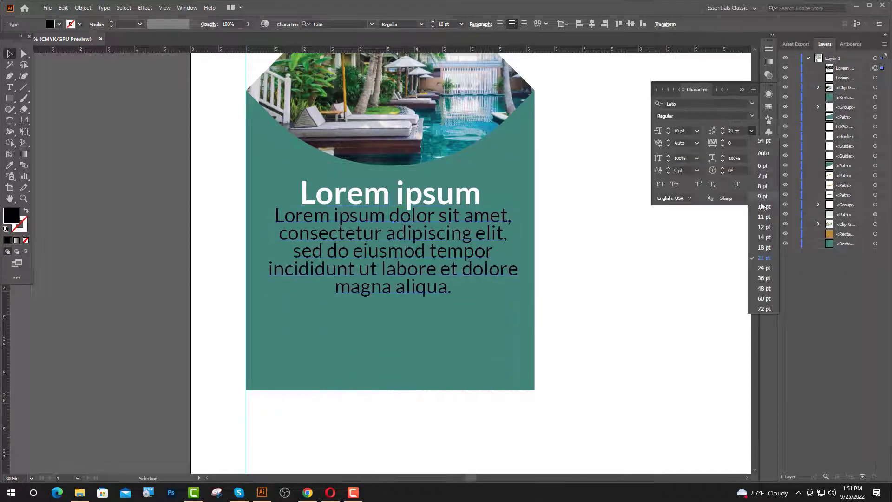
pyautogui.click(764, 227)
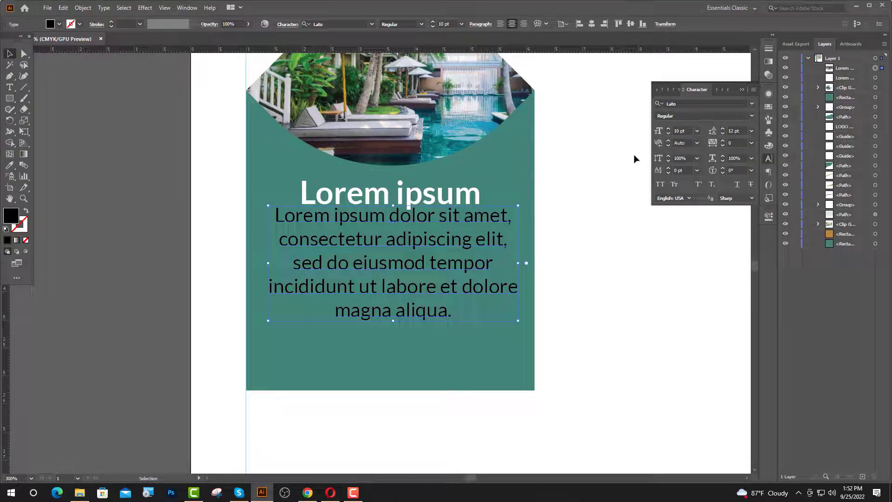
pyautogui.click(743, 90)
pyautogui.moveTo(428, 251); pyautogui.dragTo(430, 269)
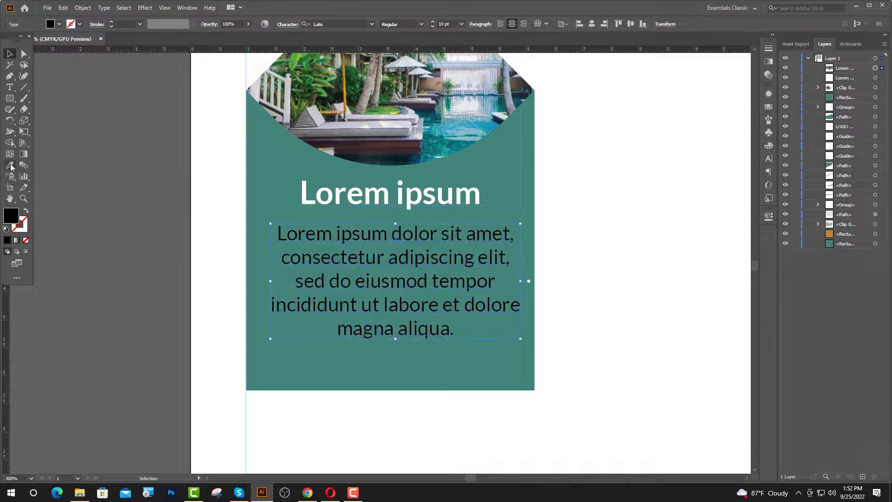
pyautogui.click(10, 165)
pyautogui.click(209, 160)
# - Nudge the paragraph lower and add a thin orange bar under the card title
pyautogui.click(9, 54)
pyautogui.moveTo(317, 326); pyautogui.dragTo(317, 349)
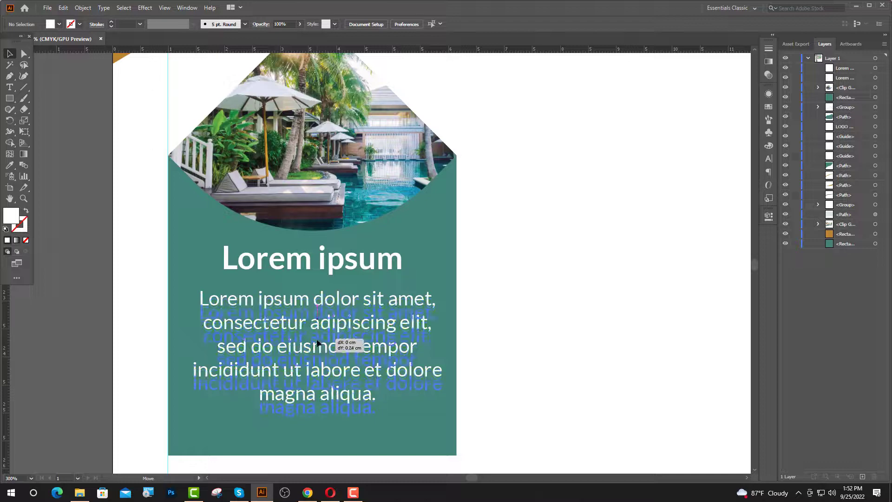
pyautogui.click(502, 335)
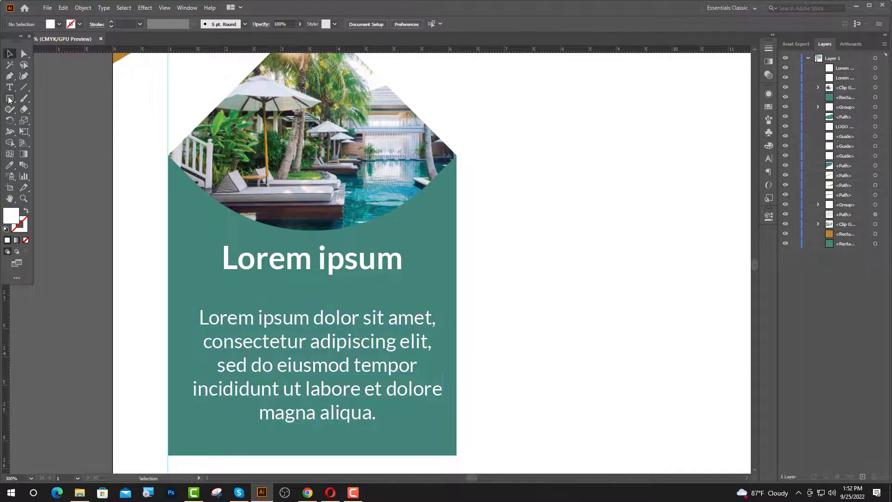
pyautogui.click(9, 99)
pyautogui.scroll(1, 294, 284)
pyautogui.moveTo(260, 275); pyautogui.dragTo(380, 278)
pyautogui.hotkey('ctrl', '-')
pyautogui.hotkey('ctrl', '-')
pyautogui.hotkey('ctrl', '-')
pyautogui.hotkey('ctrl', '-')
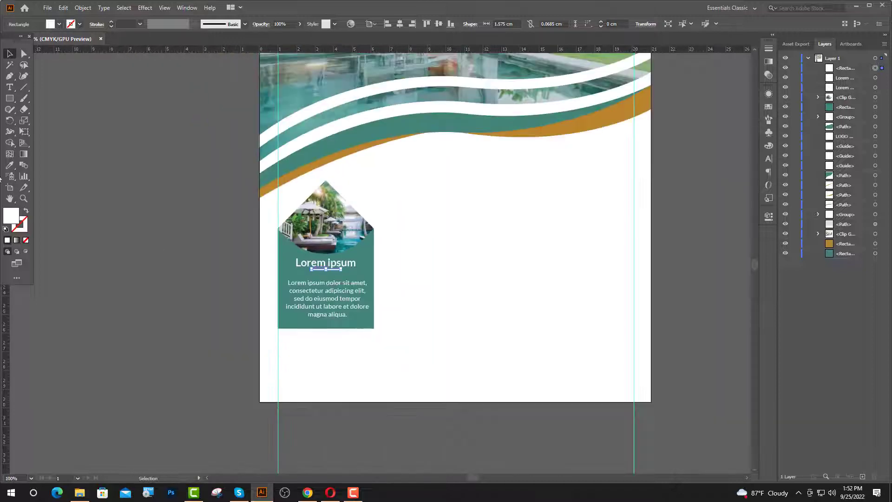
pyautogui.click(9, 165)
pyautogui.click(318, 162)
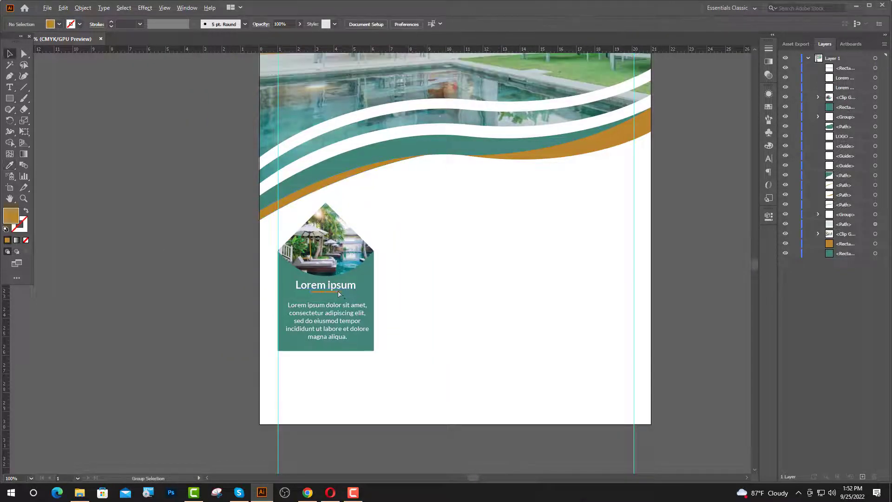
# - Alt-drag the card to the right and repeat with Ctrl+D for three cards
pyautogui.hotkey('ctrl', '+')
pyautogui.hotkey('ctrl', '+')
pyautogui.hotkey('ctrl', '+')
pyautogui.hotkey('ctrl', '+')
pyautogui.hotkey('ctrl', '+')
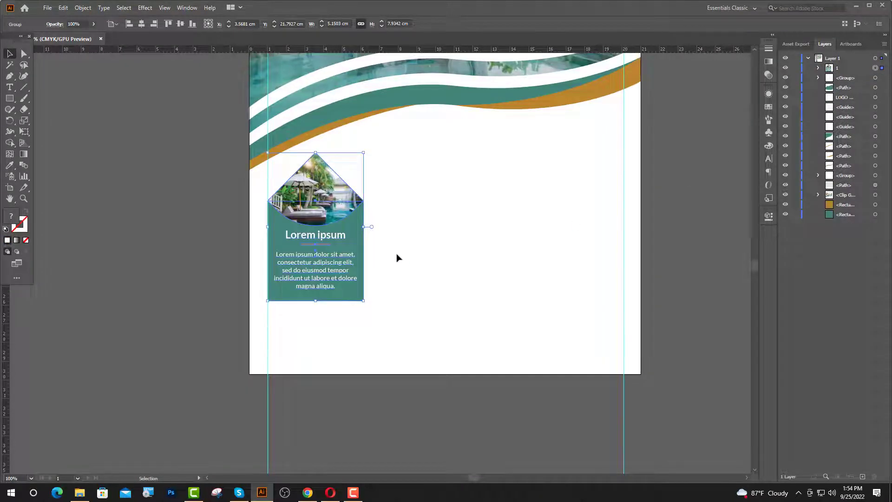
pyautogui.moveTo(352, 241); pyautogui.dragTo(481, 242)
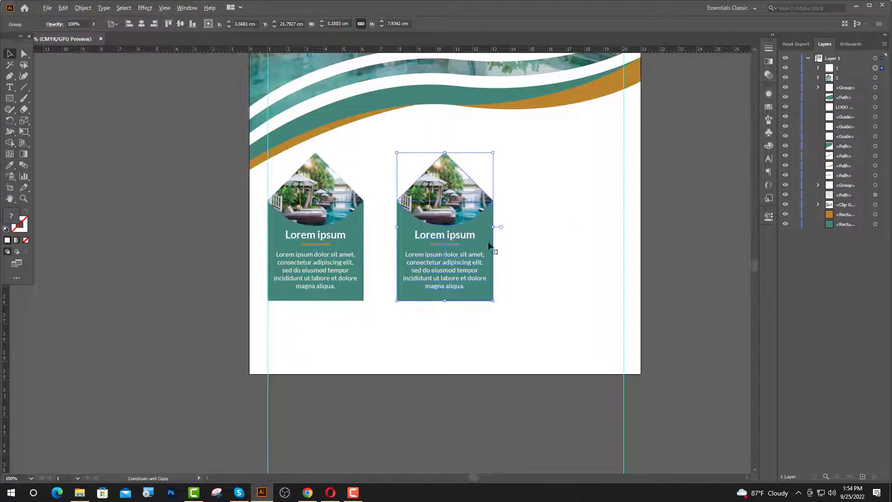
pyautogui.hotkey('ctrl', 'd')
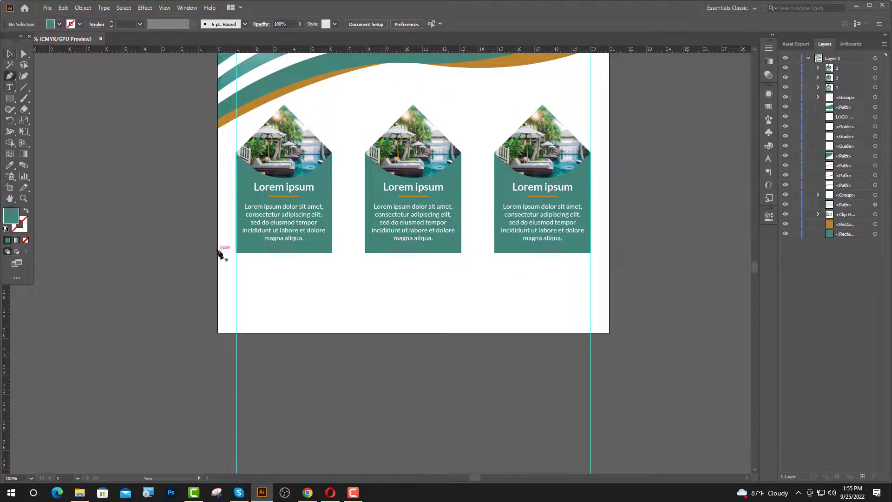
# - Draw a closed teal curved wave filling the flyer's bottom-left corner
pyautogui.moveTo(229, 268); pyautogui.dragTo(236, 271)
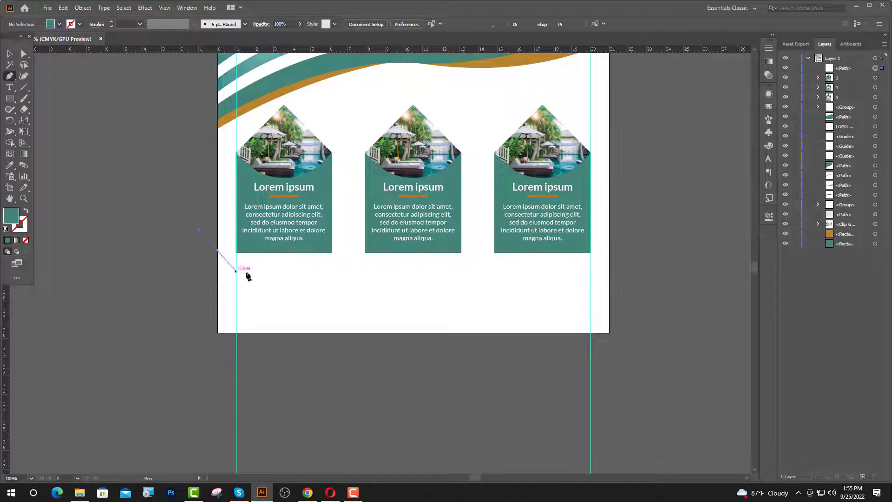
pyautogui.moveTo(428, 332); pyautogui.dragTo(458, 412)
pyautogui.click(428, 332)
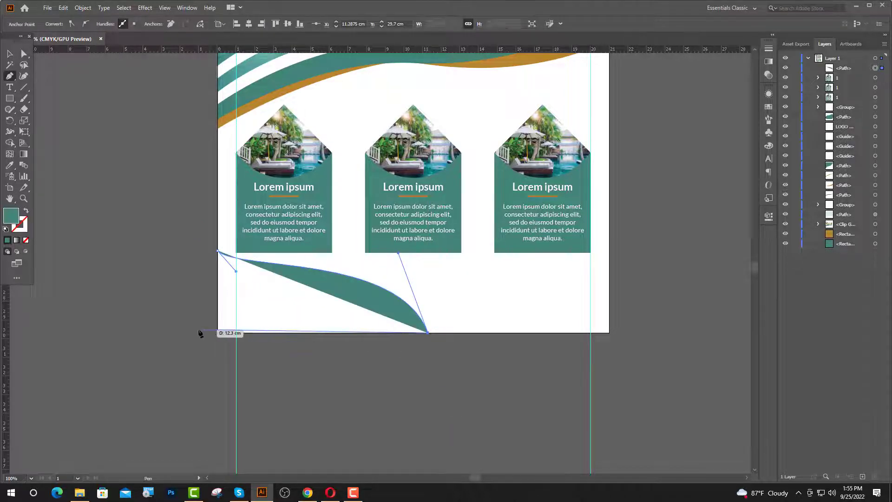
pyautogui.click(218, 332)
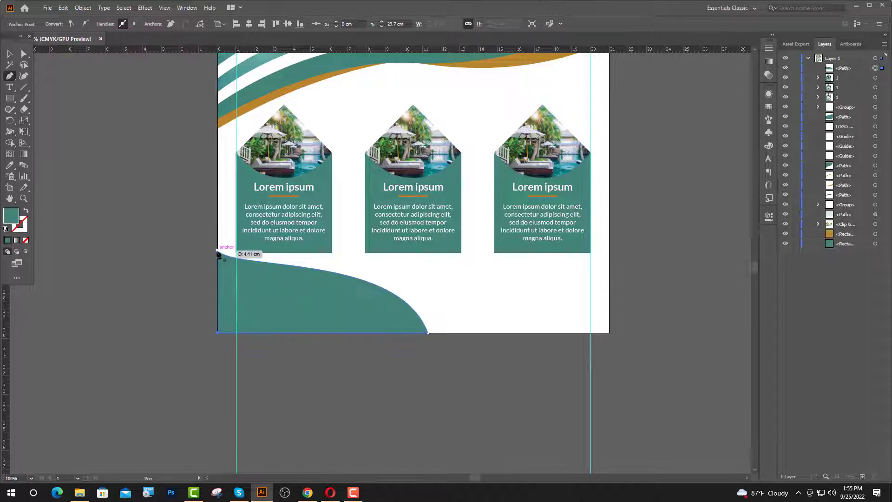
pyautogui.click(218, 251)
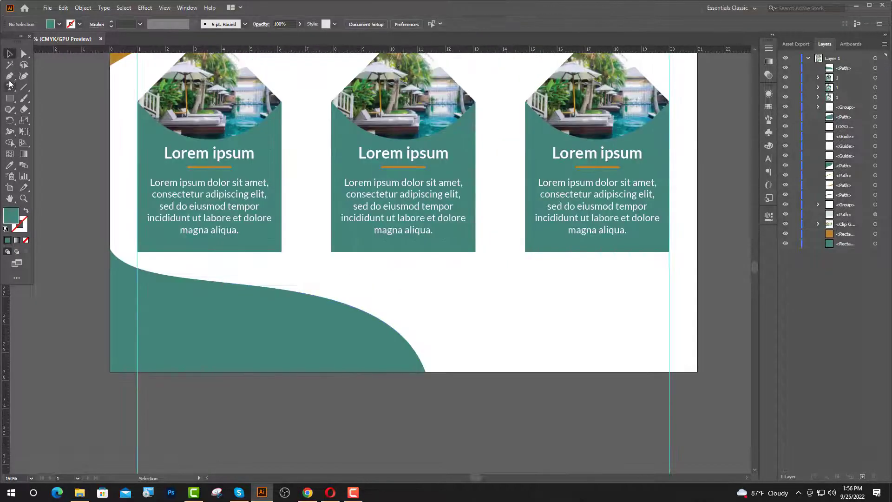
# - Draw a second closed shape on the left edge, curving along the wave's top edge
pyautogui.click(10, 81)
pyautogui.click(111, 229)
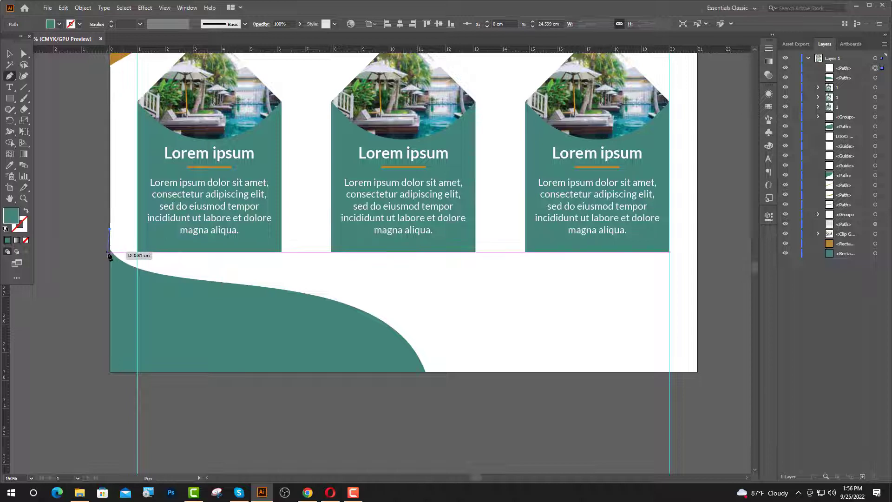
pyautogui.click(110, 251)
pyautogui.moveTo(224, 283); pyautogui.dragTo(337, 290)
pyautogui.click(225, 282)
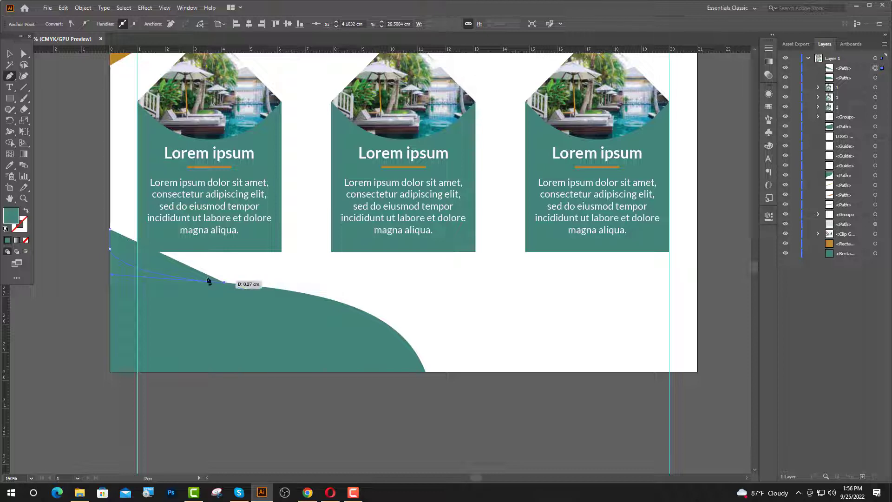
pyautogui.click(110, 230)
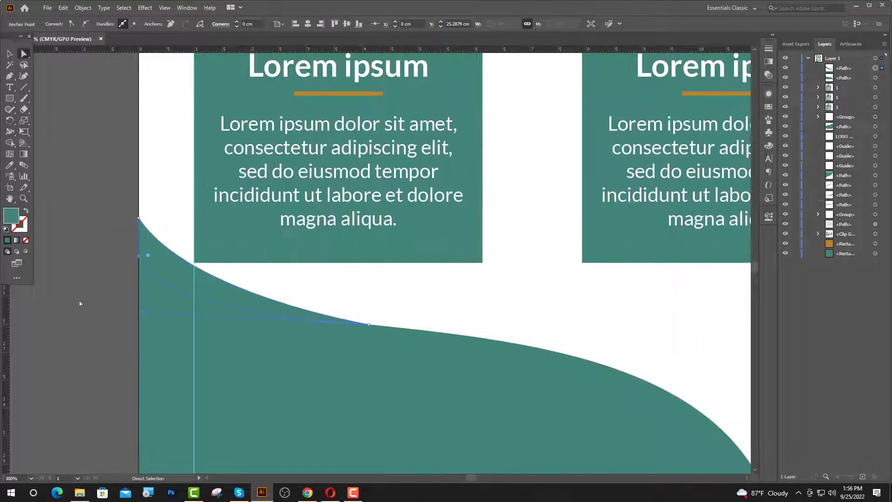
# - Reselect the new left-edge shape and zoom out to see the bottom of the flyer
pyautogui.click(80, 303)
pyautogui.click(260, 311)
pyautogui.press('v')
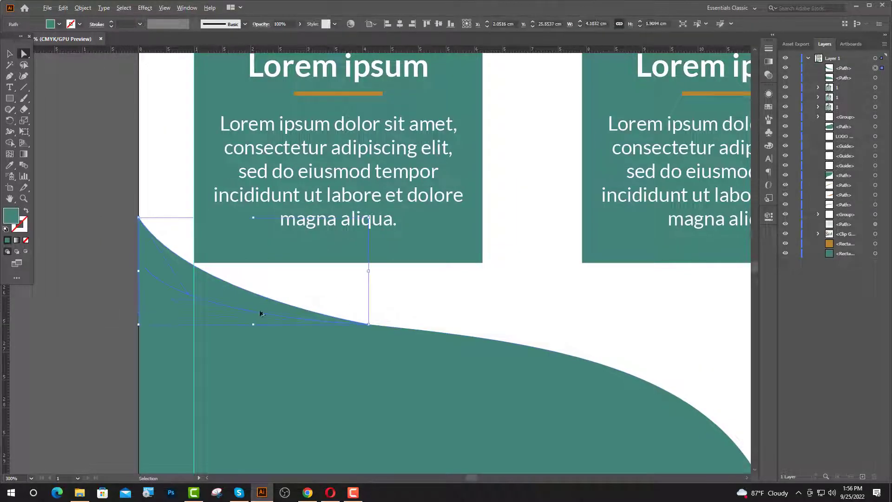
pyautogui.scroll(-2, 260, 313)
pyautogui.press('a')
pyautogui.click(10, 166)
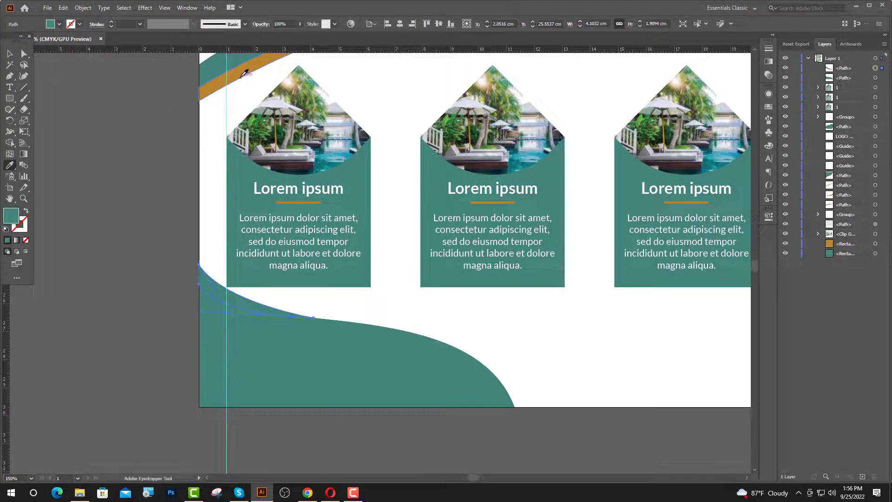
# - Fill the new shape orange, then draw an orange band curving along the teal wave to the bottom edge
pyautogui.click(246, 70)
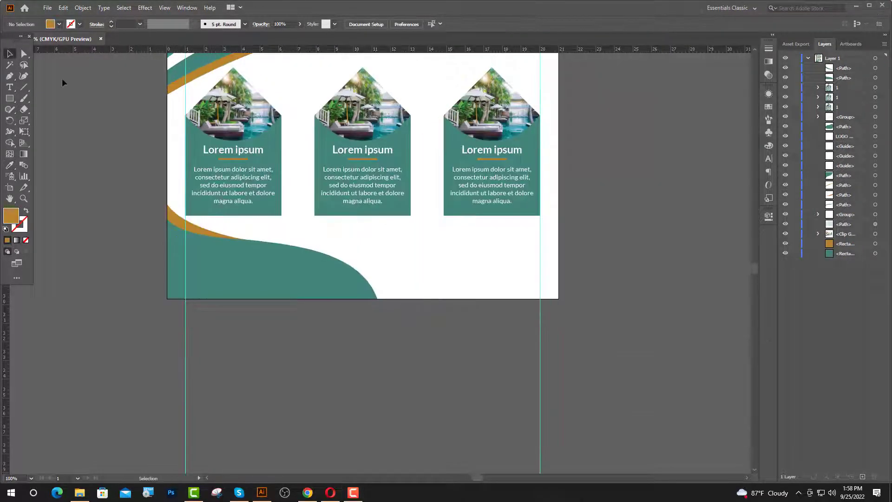
pyautogui.click(11, 78)
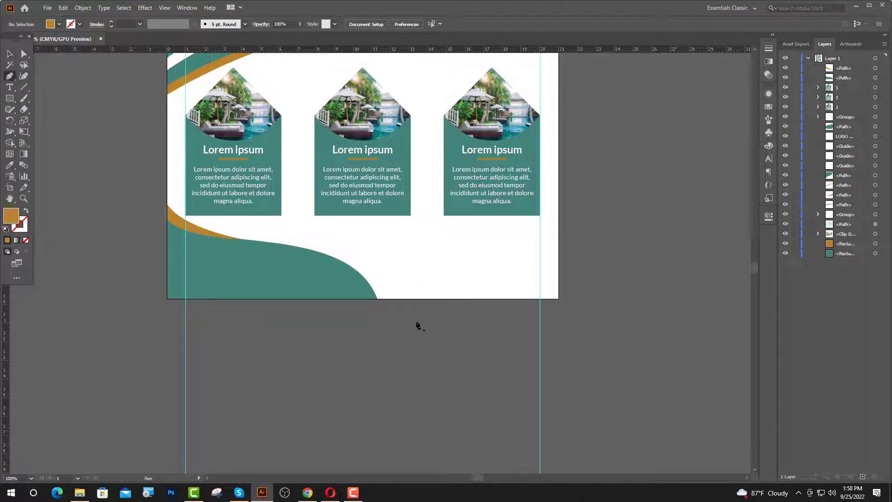
pyautogui.click(377, 299)
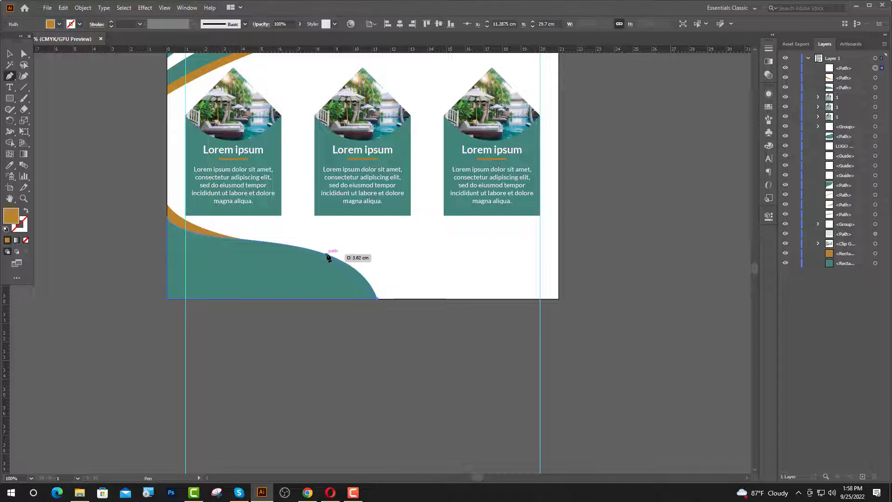
pyautogui.scroll(2, 325, 255)
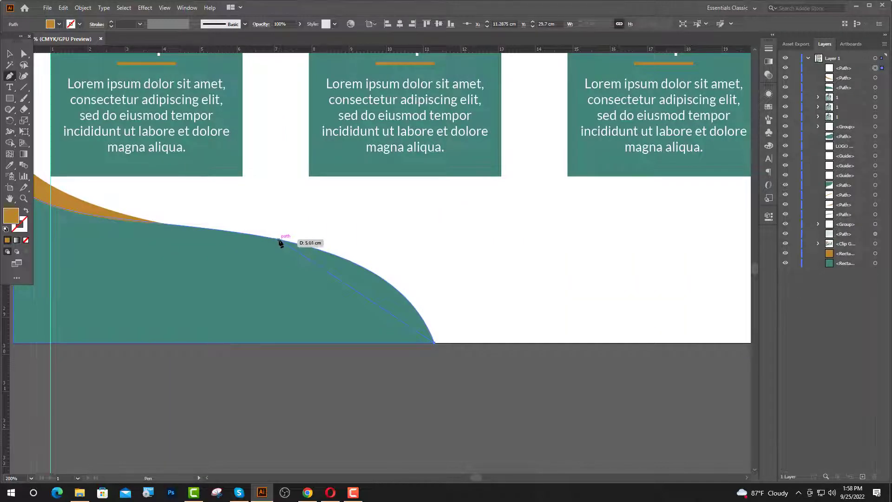
pyautogui.moveTo(280, 240); pyautogui.dragTo(149, 218)
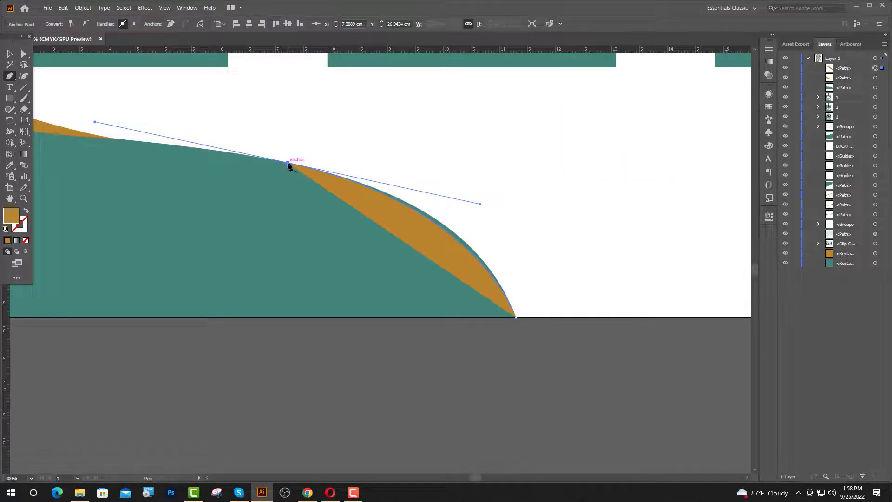
pyautogui.click(288, 163)
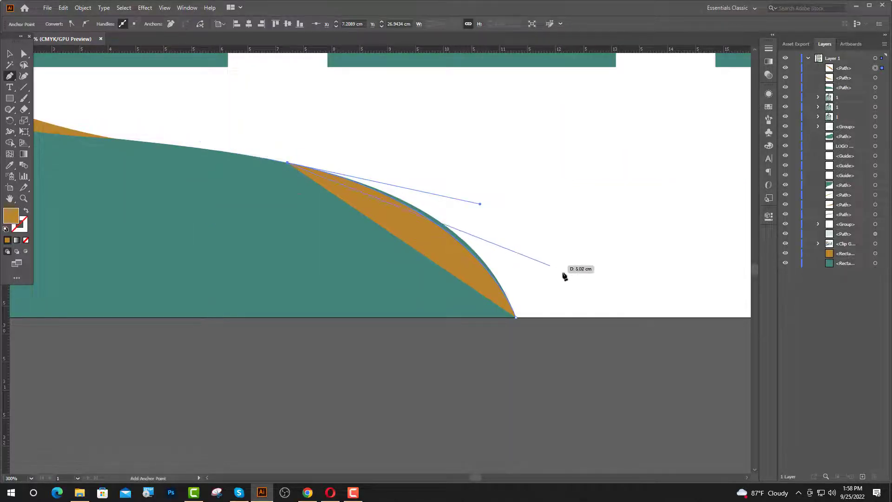
pyautogui.moveTo(553, 318); pyautogui.dragTo(588, 378)
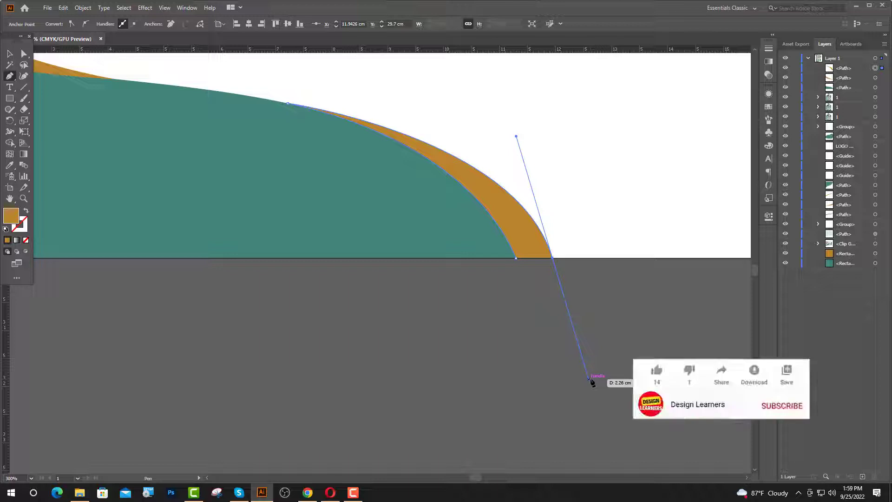
pyautogui.click(553, 258)
pyautogui.click(516, 258)
pyautogui.scroll(1, 400, 260)
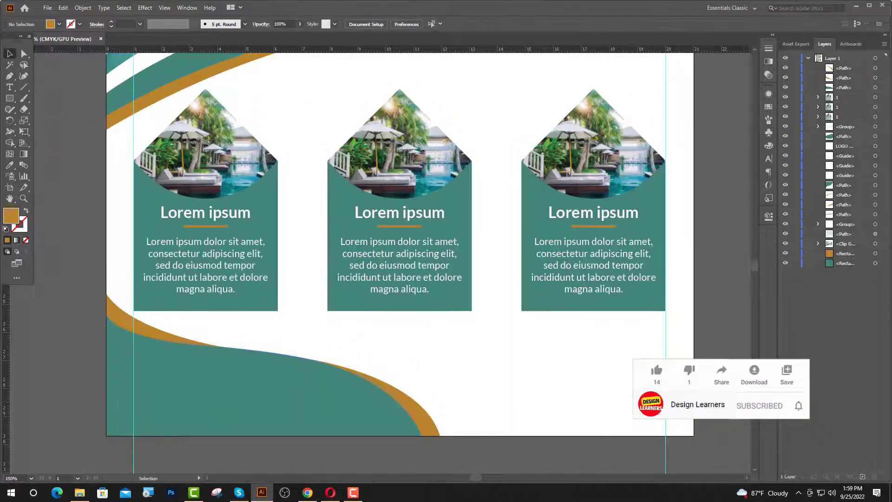
# - Add white, left-aligned text reading 'Call Us Now' on the bottom teal wave
pyautogui.click(8, 88)
pyautogui.click(117, 362)
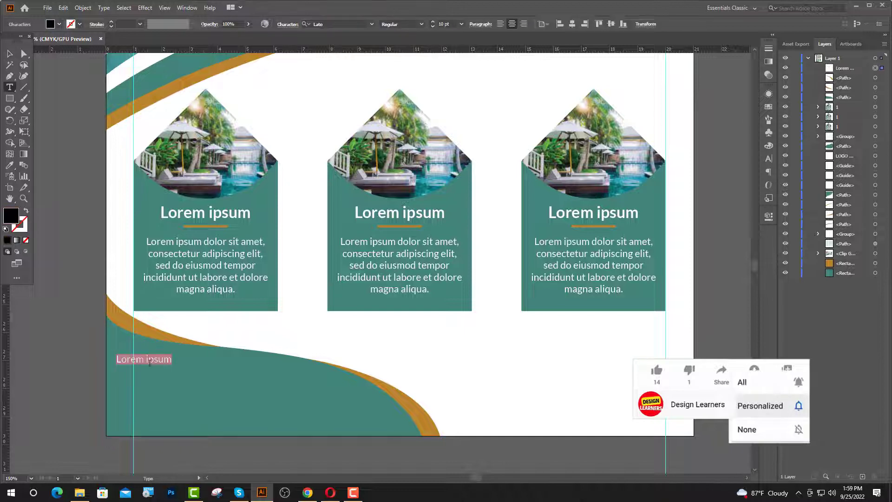
pyautogui.click(500, 24)
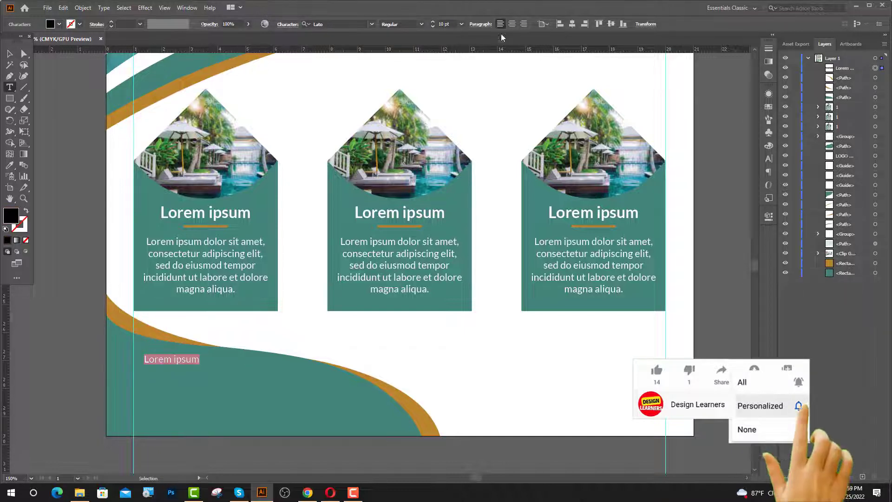
pyautogui.click(9, 165)
pyautogui.click(338, 324)
pyautogui.write('t')
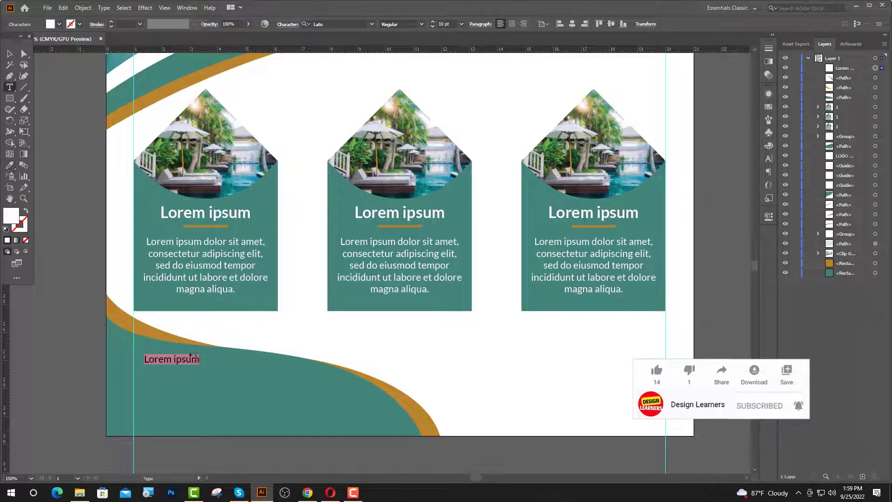
pyautogui.write('Call Us Now !')
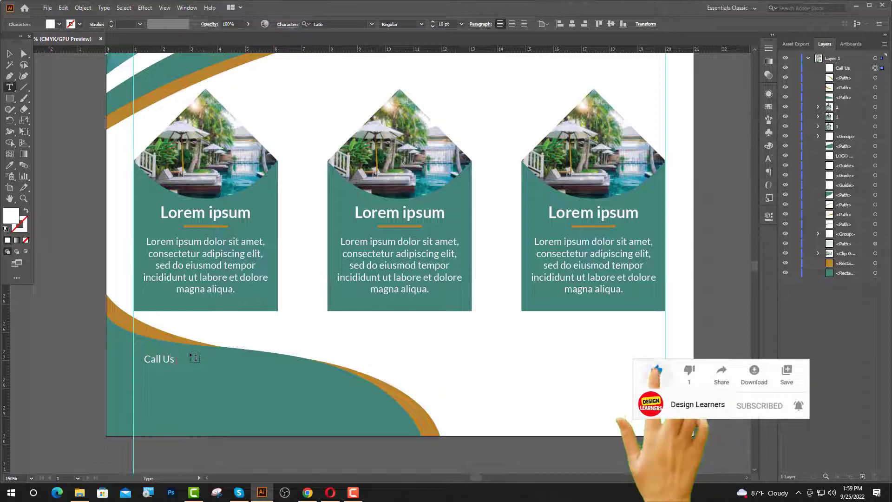
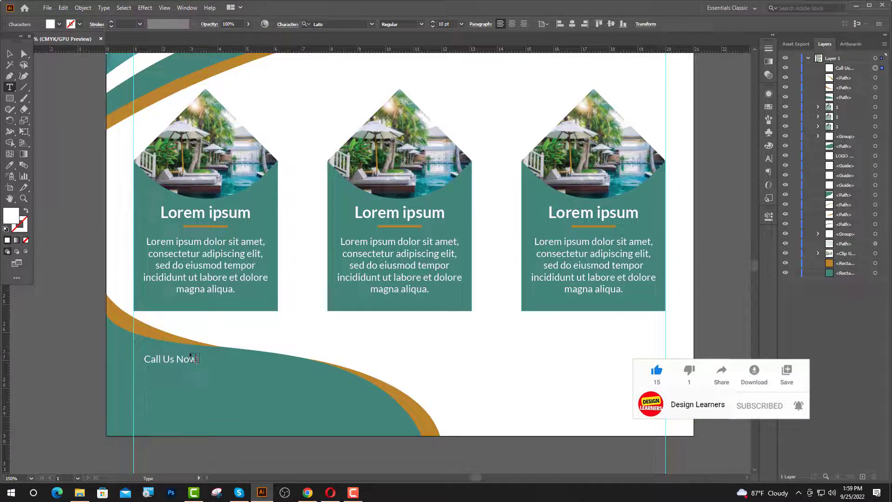
# - Make the 'Call Us Now !' heading 16 pt bold and move it onto the left guide
pyautogui.click(10, 54)
pyautogui.click(445, 24)
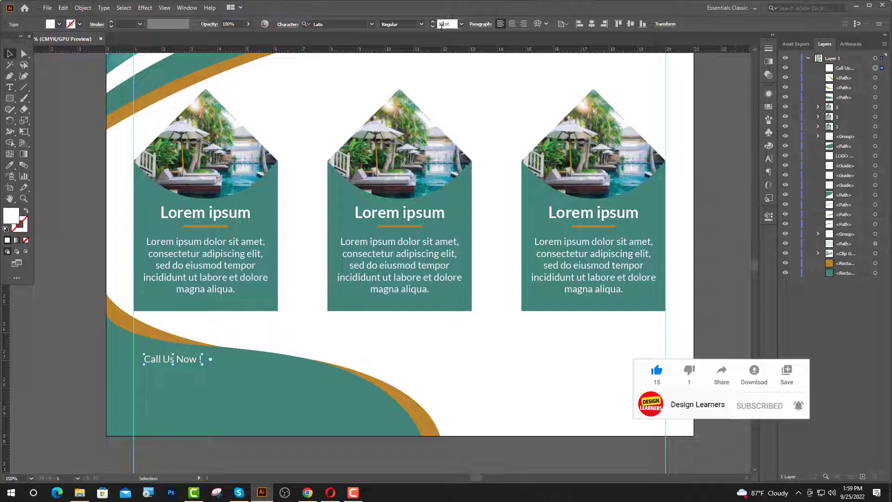
pyautogui.write('16')
pyautogui.press('Return')
pyautogui.click(421, 24)
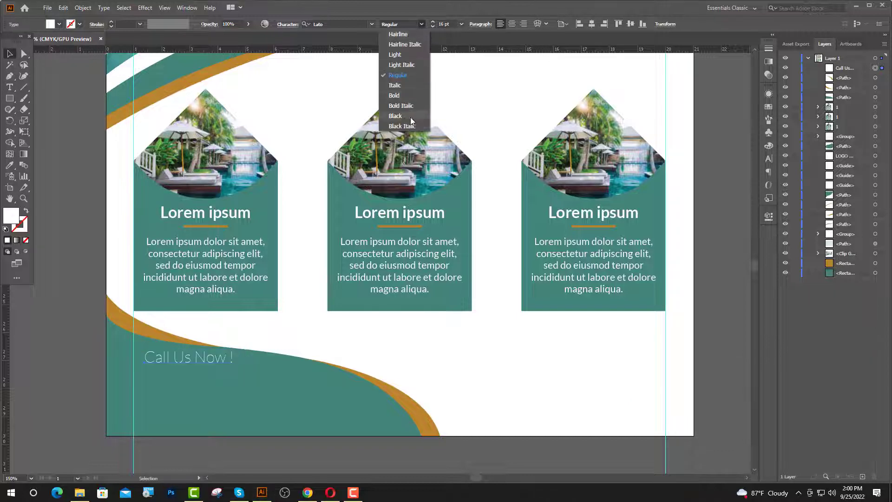
pyautogui.click(398, 96)
pyautogui.click(302, 228)
pyautogui.moveTo(189, 358); pyautogui.dragTo(188, 363)
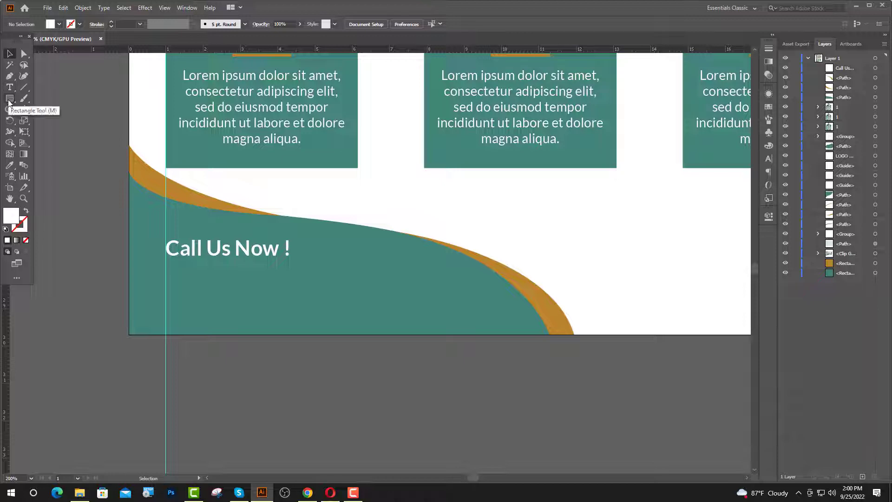
# - Draw a white circle below the heading and start a new text line on it
pyautogui.moveTo(8, 102); pyautogui.dragTo(35, 121)
pyautogui.moveTo(184, 287); pyautogui.dragTo(207, 301)
pyautogui.press('v')
pyautogui.hotkey('ctrl', 'shift', 'a')
pyautogui.scroll(3, 169, 287)
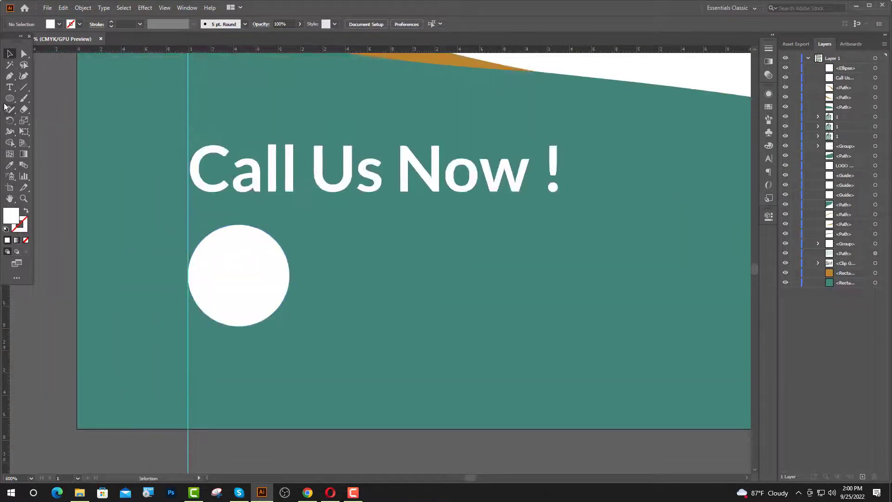
pyautogui.press('t')
pyautogui.click(212, 270)
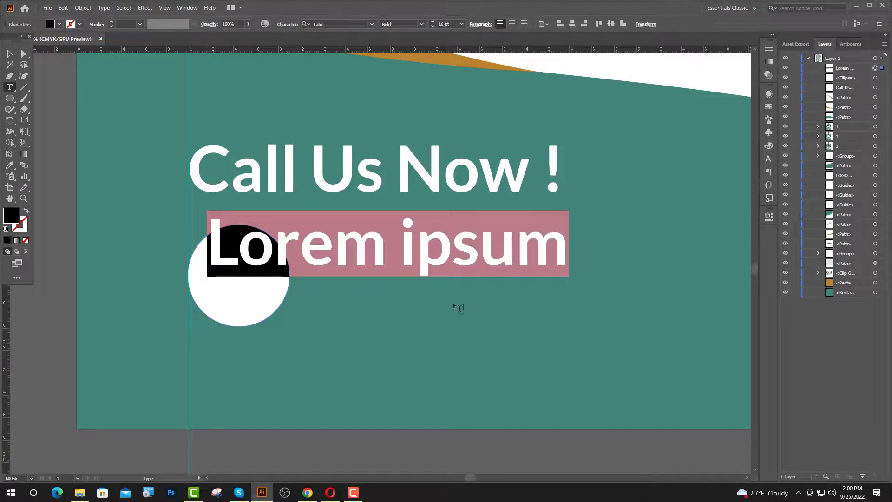
# - Search IcoFont for 'call' and copy the ui-call phone glyph back to Illustrator
pyautogui.click(308, 493)
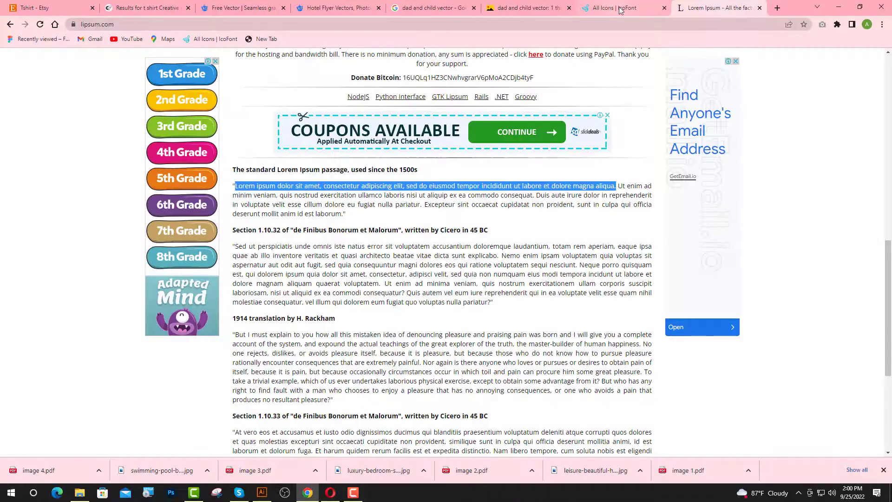
pyautogui.click(614, 8)
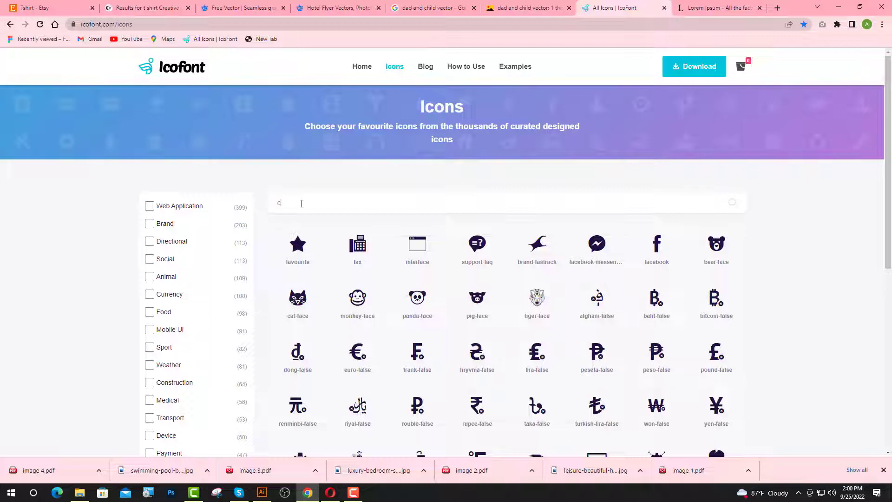
pyautogui.click(309, 205)
pyautogui.write('call')
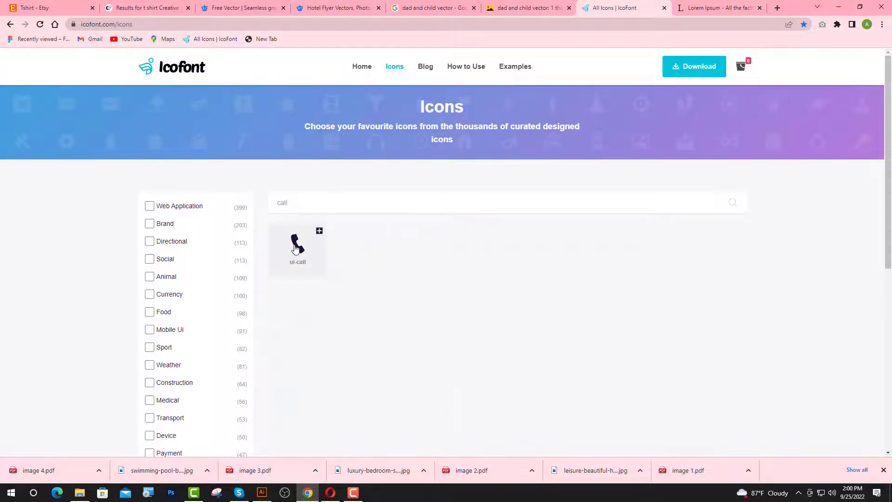
pyautogui.click(298, 245)
pyautogui.moveTo(183, 175); pyautogui.dragTo(169, 178)
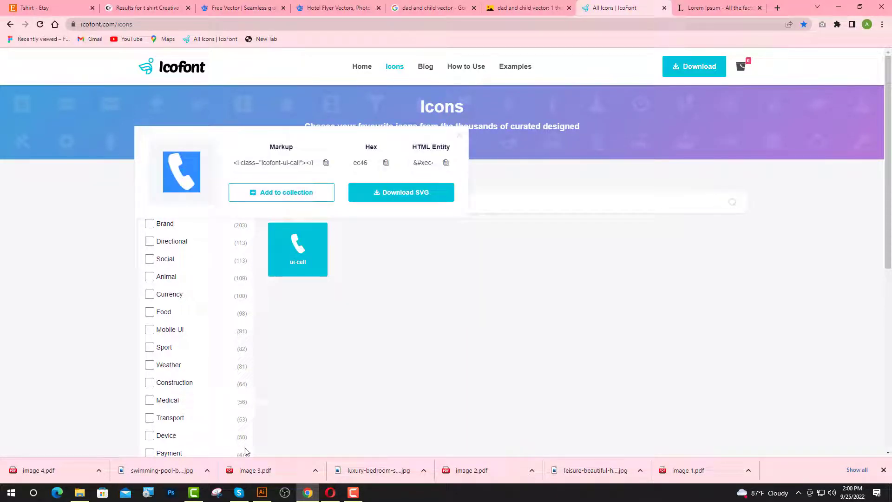
pyautogui.click(262, 492)
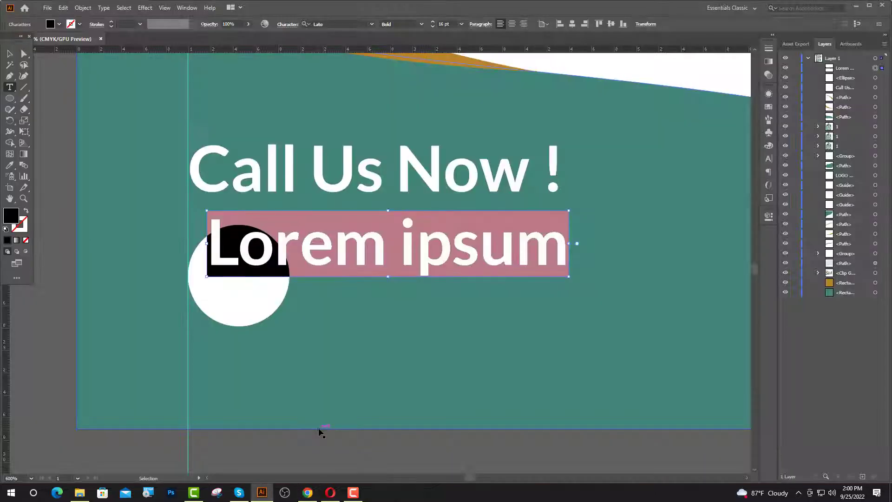
# - Paste the phone glyph and set it in the icofont font at 20 pt
pyautogui.hotkey('ctrl', 'v')
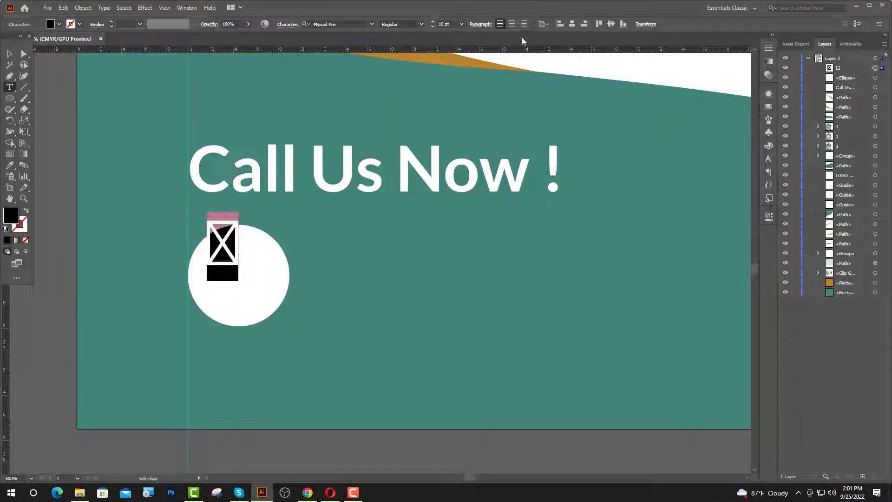
pyautogui.click(358, 23)
pyautogui.write('ic')
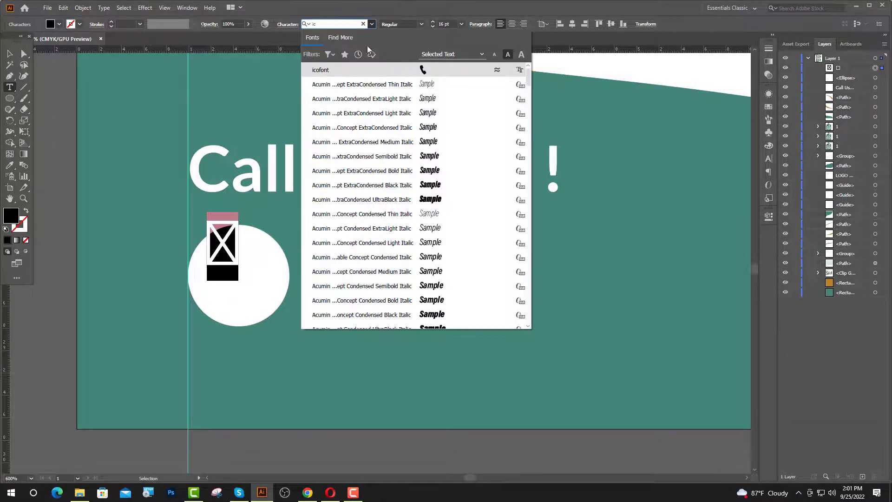
pyautogui.press('Return')
pyautogui.click(439, 23)
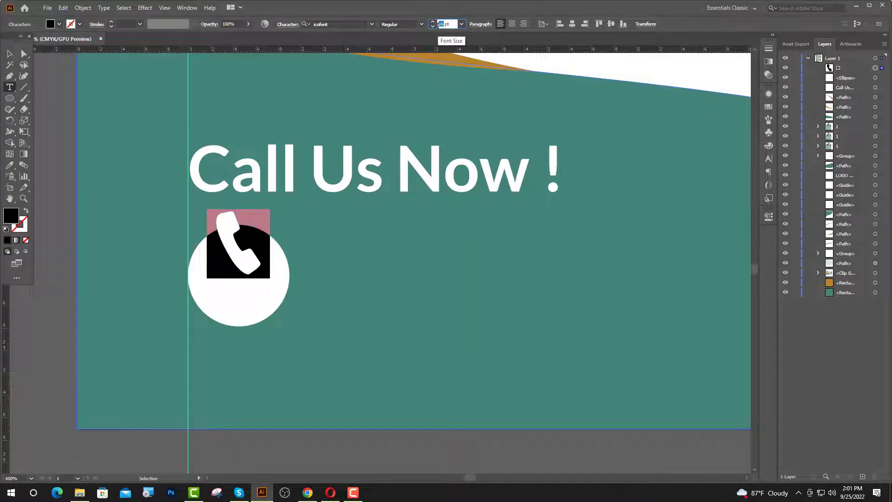
pyautogui.press('Return')
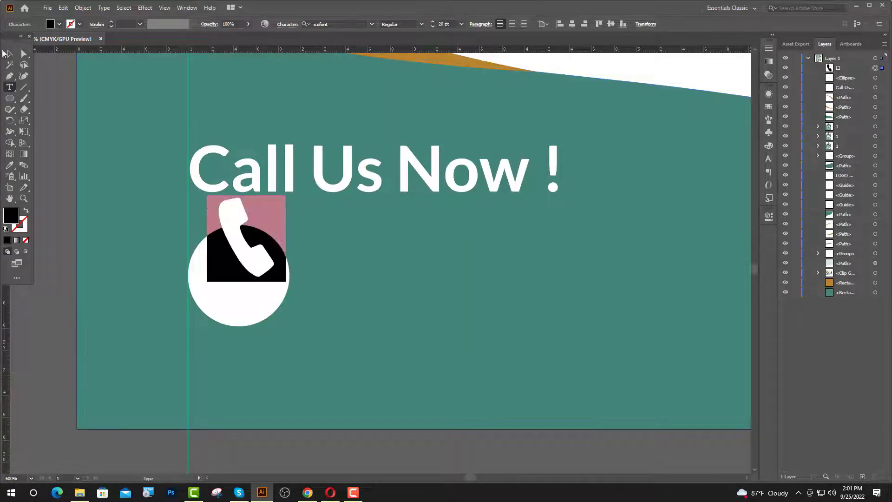
pyautogui.press('Escape')
# - Centre the phone on the white circle and colour it the background teal
pyautogui.keyDown('shift'); pyautogui.click(279, 306); pyautogui.keyUp('shift')
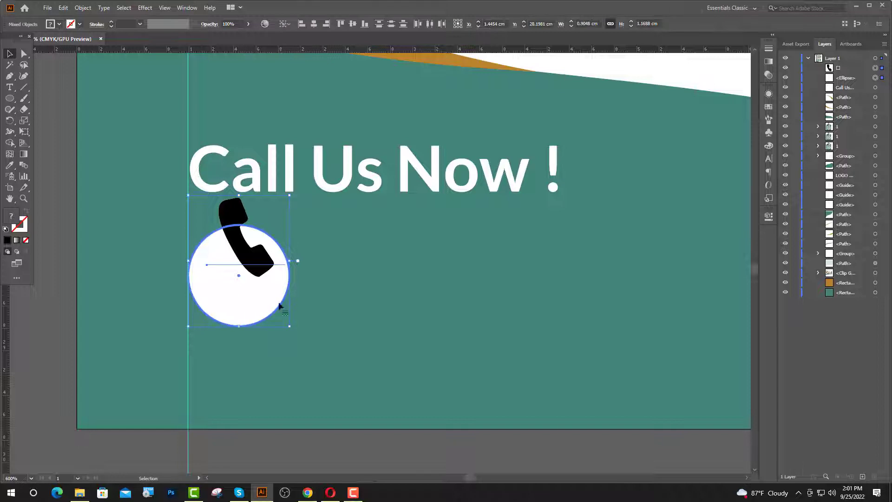
pyautogui.click(314, 24)
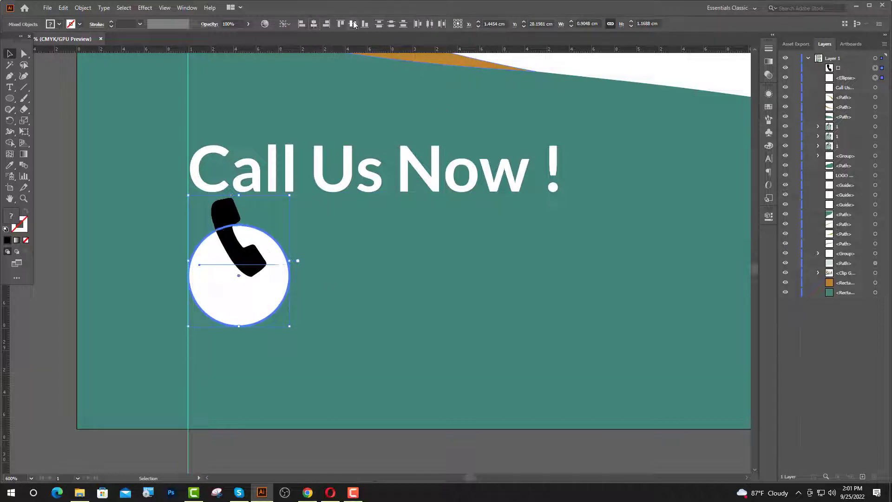
pyautogui.click(353, 24)
pyautogui.click(331, 446)
pyautogui.scroll(-2, 326, 366)
pyautogui.click(286, 332)
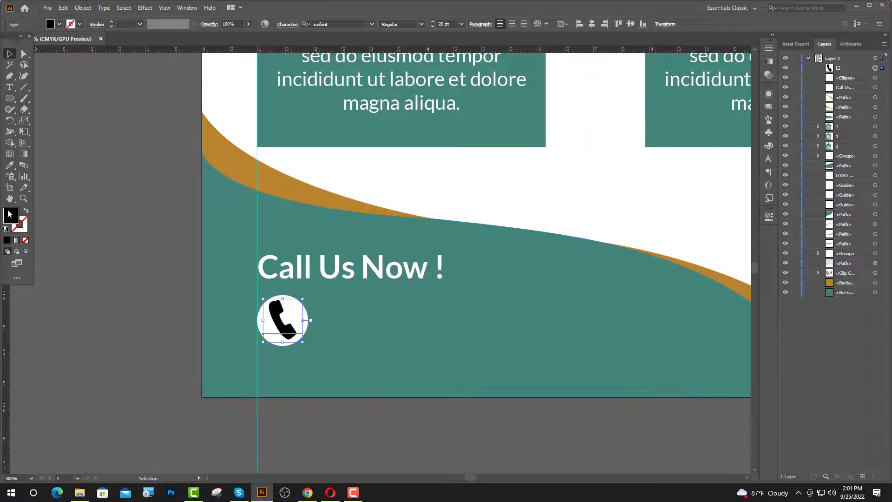
pyautogui.click(9, 165)
pyautogui.click(217, 161)
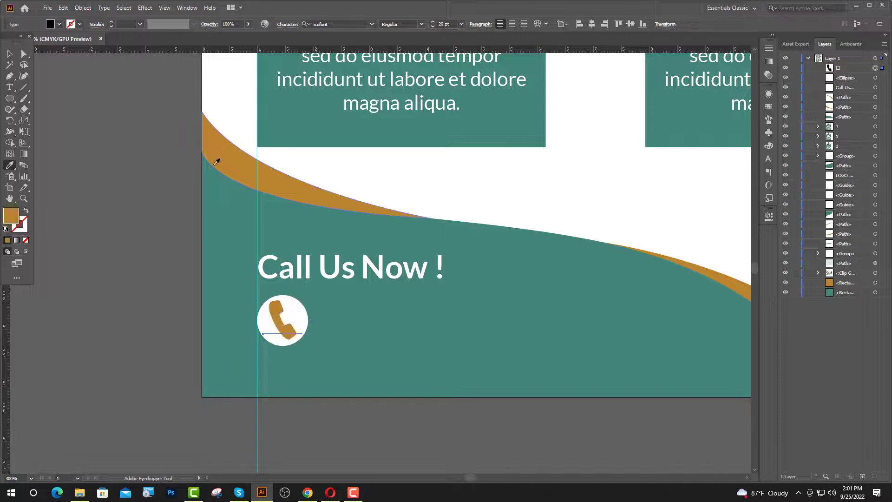
pyautogui.hotkey('ctrl', '=')
pyautogui.click(199, 183)
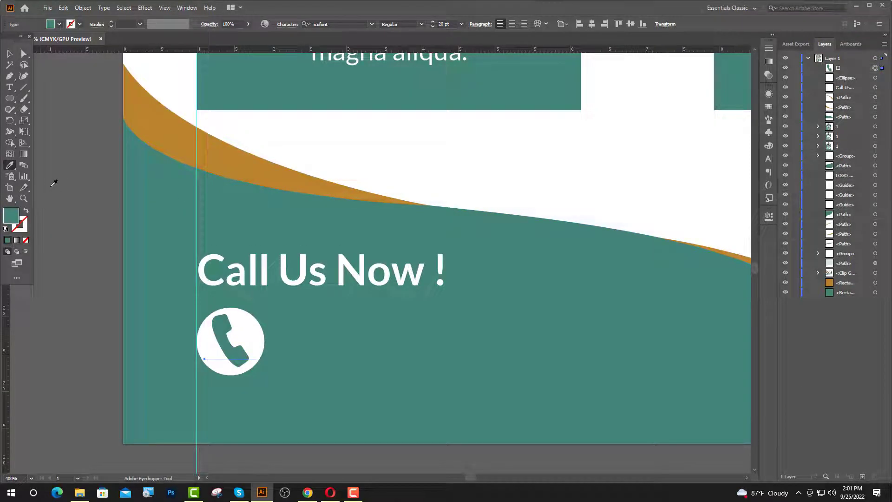
# - Deselect the phone icon and shift the view toward the call section
pyautogui.click(8, 55)
pyautogui.click(91, 131)
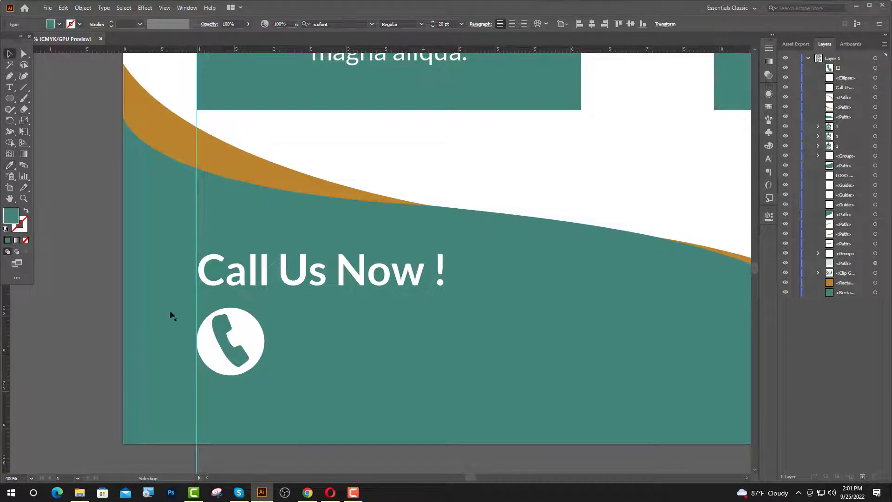
pyautogui.moveTo(172, 315); pyautogui.dragTo(108, 292)
pyautogui.click(9, 88)
# - Add a phone number in Lato Bold beside the phone circle, positioned lower beside the icon
pyautogui.click(231, 313)
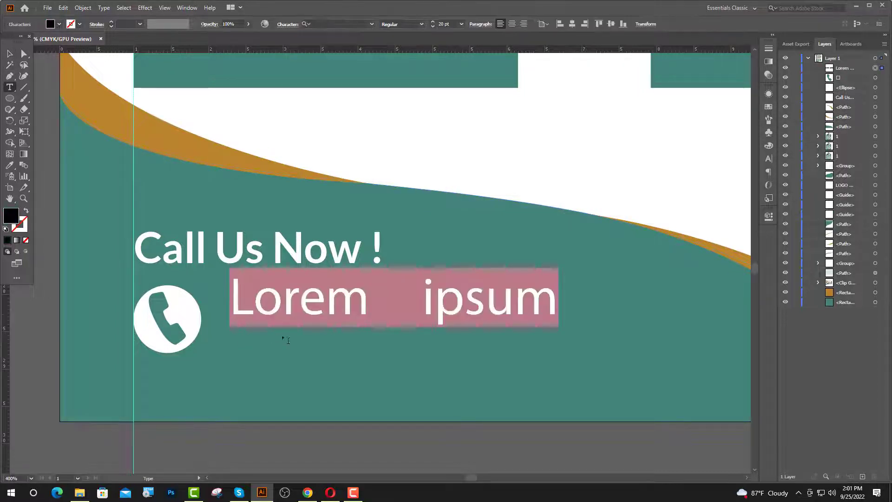
pyautogui.click(360, 21)
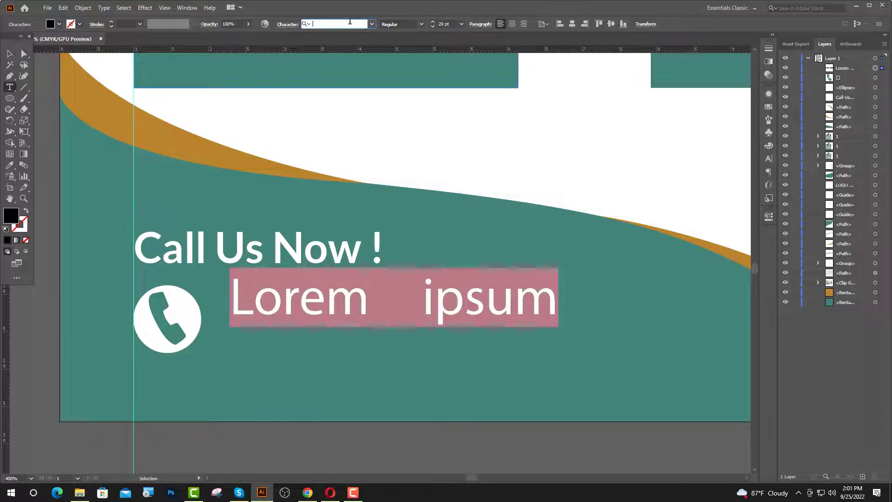
pyautogui.write('la')
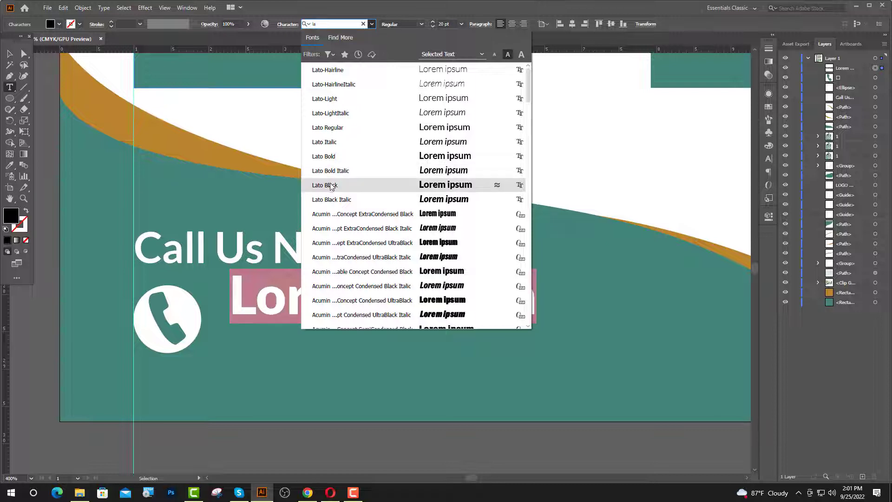
pyautogui.click(335, 156)
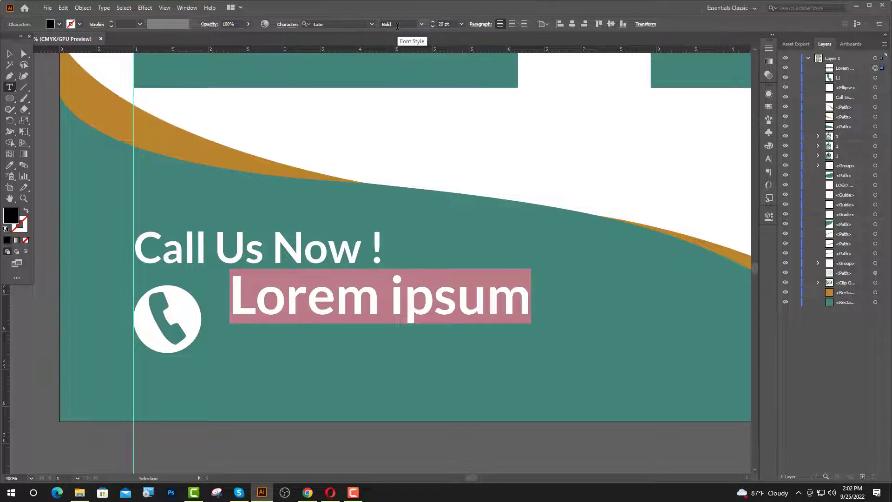
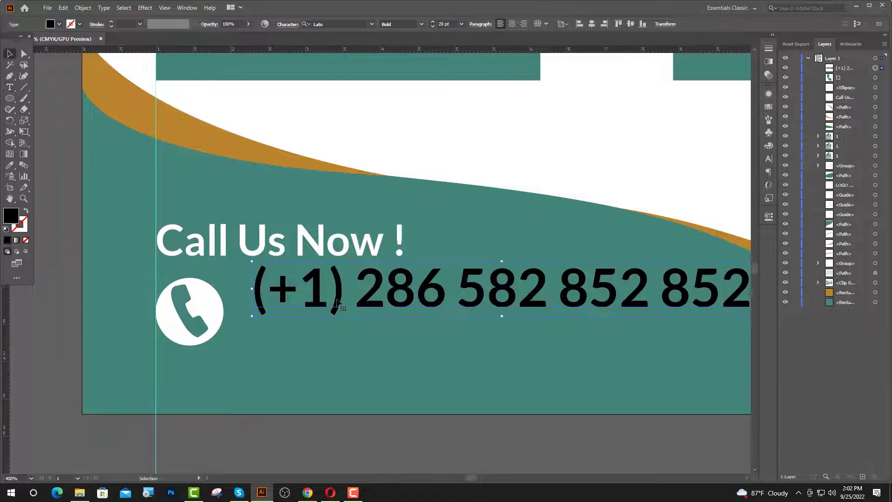
pyautogui.moveTo(339, 290); pyautogui.dragTo(338, 317)
# - Give the phone number the heading's white colour with the Eyedropper
pyautogui.scroll(-2, 270, 329)
pyautogui.click(8, 165)
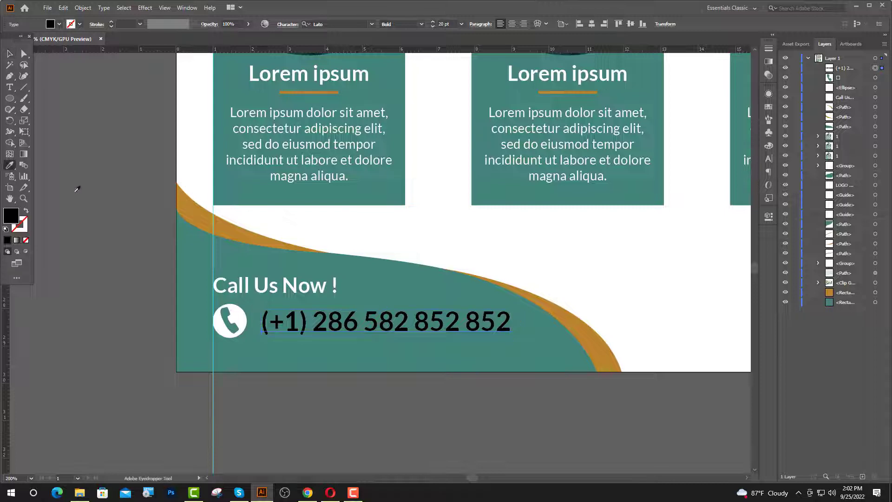
pyautogui.click(186, 202)
pyautogui.click(157, 183)
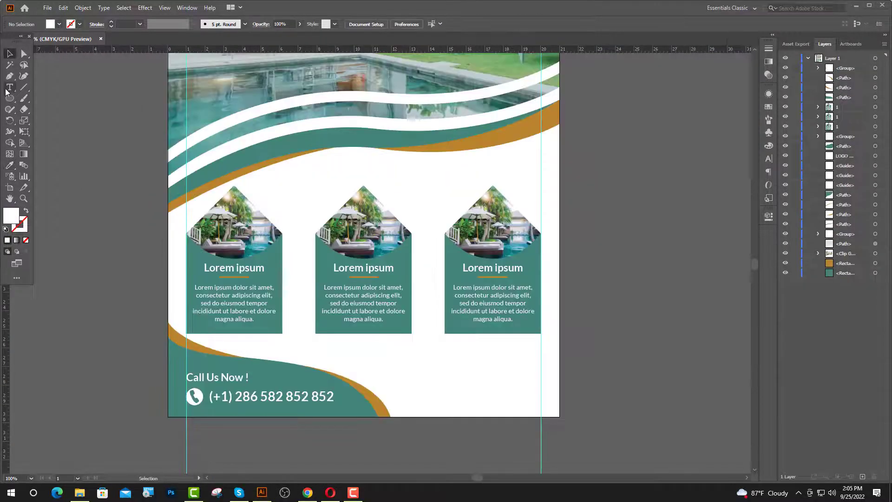
pyautogui.click(9, 76)
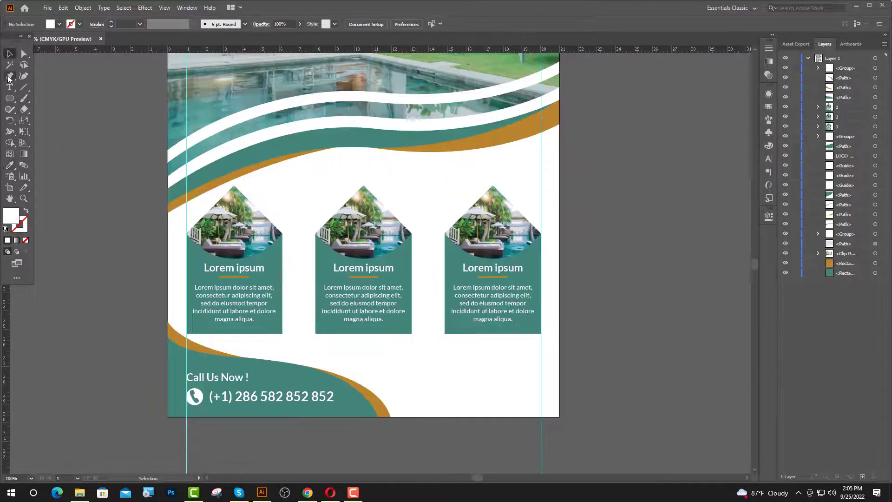
# - Draw a closed shape over the lower artboard, its top curving along the teal wave
pyautogui.click(168, 417)
pyautogui.click(168, 196)
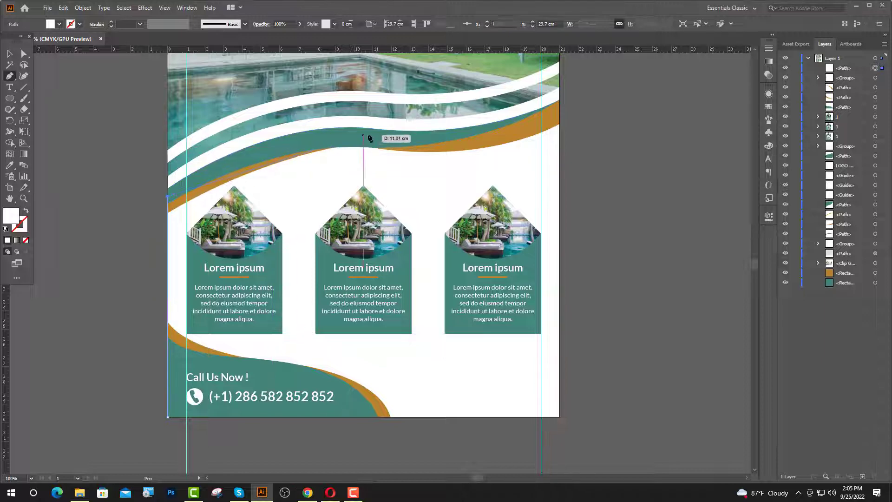
pyautogui.moveTo(384, 139); pyautogui.dragTo(481, 147)
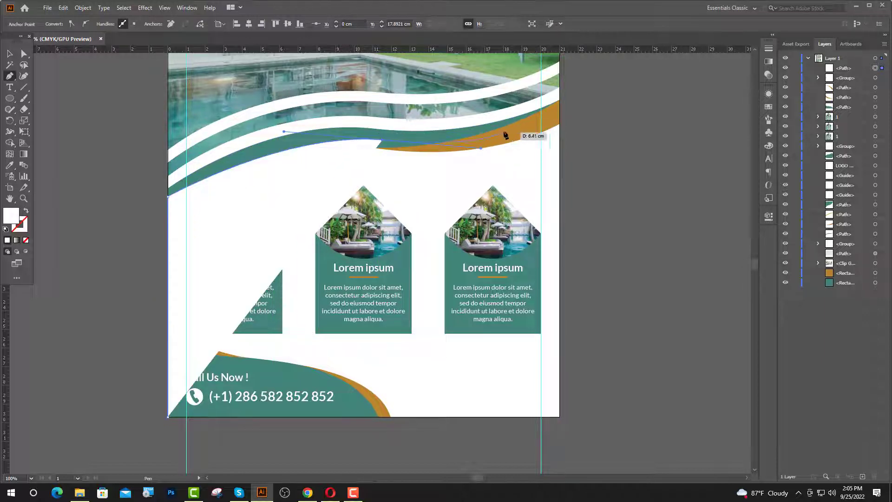
pyautogui.click(560, 112)
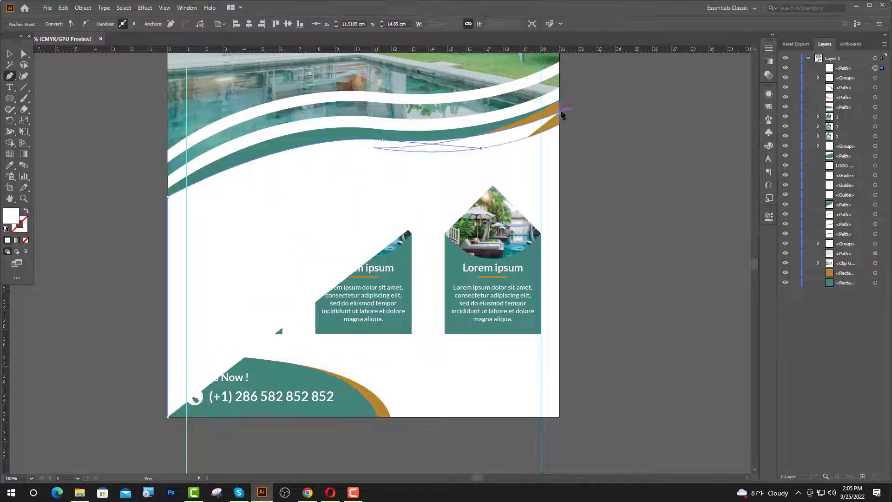
pyautogui.click(560, 417)
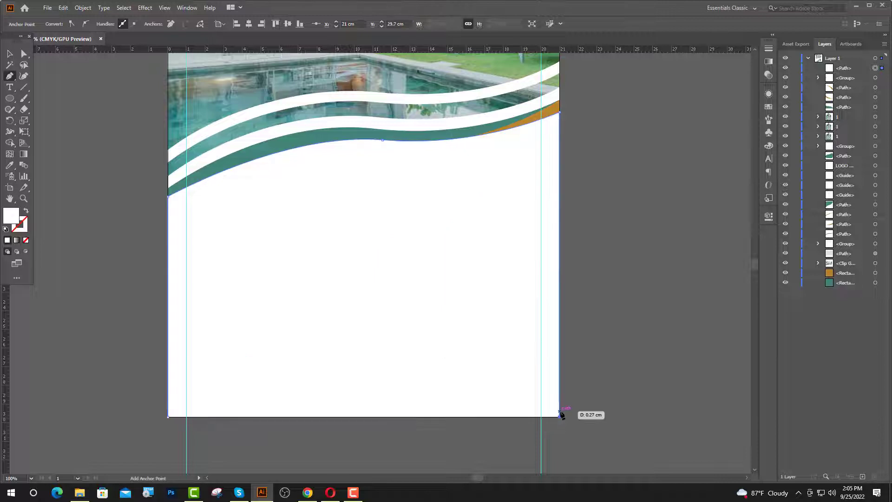
pyautogui.click(168, 417)
# - Send the new shape to the bottom of the Layers panel and fill it pale grey-green E2EDE9
pyautogui.press('v')
pyautogui.moveTo(856, 70); pyautogui.dragTo(851, 267)
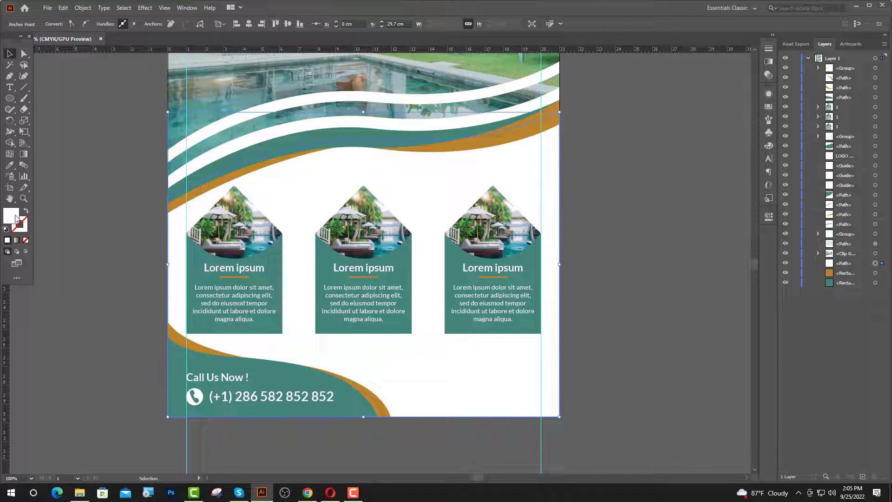
pyautogui.doubleClick(12, 216)
pyautogui.click(501, 244)
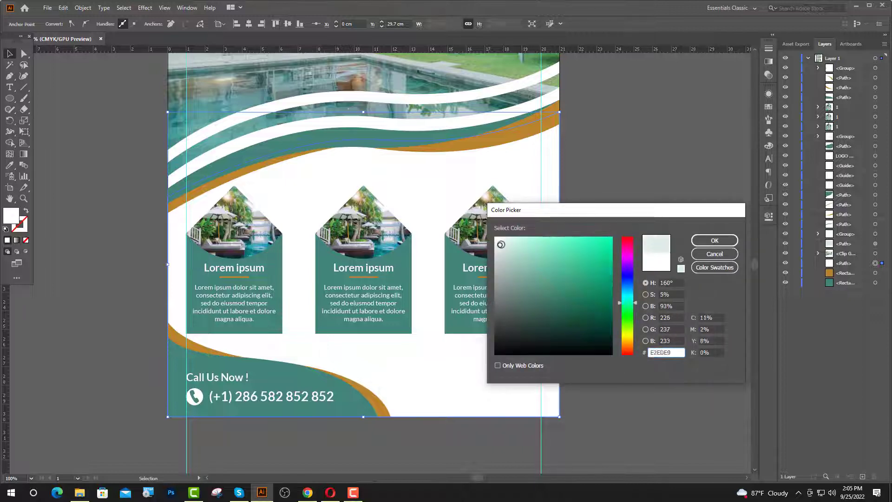
pyautogui.click(715, 240)
pyautogui.click(687, 209)
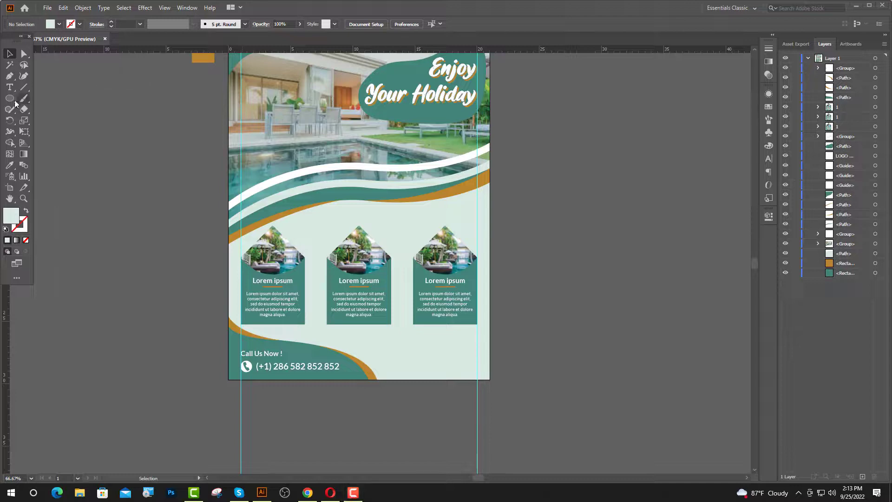
# - Create placeholder text to the right of the footer curve
pyautogui.click(9, 87)
pyautogui.scroll(3, 399, 355)
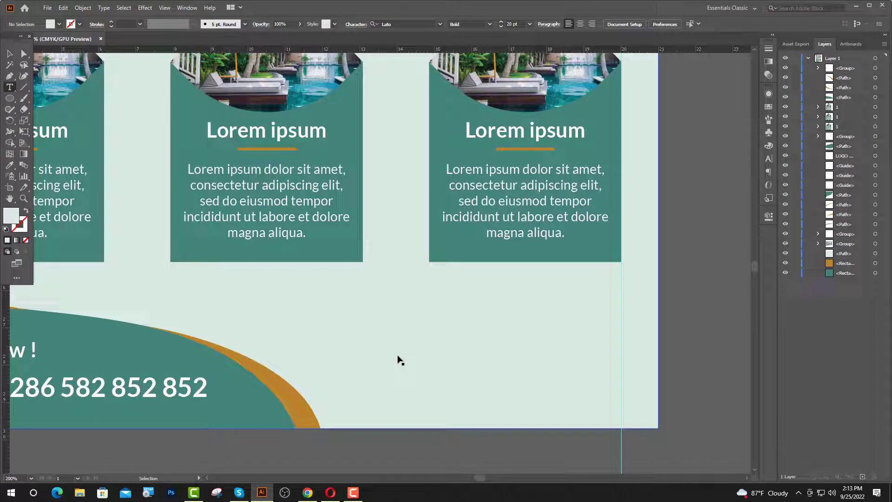
pyautogui.click(369, 347)
pyautogui.scroll(-1, 379, 382)
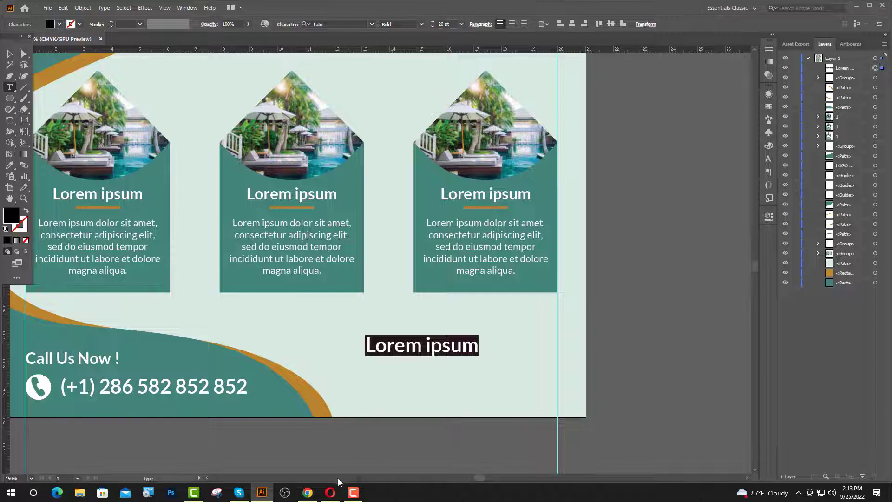
# - Search IcoFont for 'location' and open the location-pin icon's details
pyautogui.moveTo(308, 492)
pyautogui.click(307, 439)
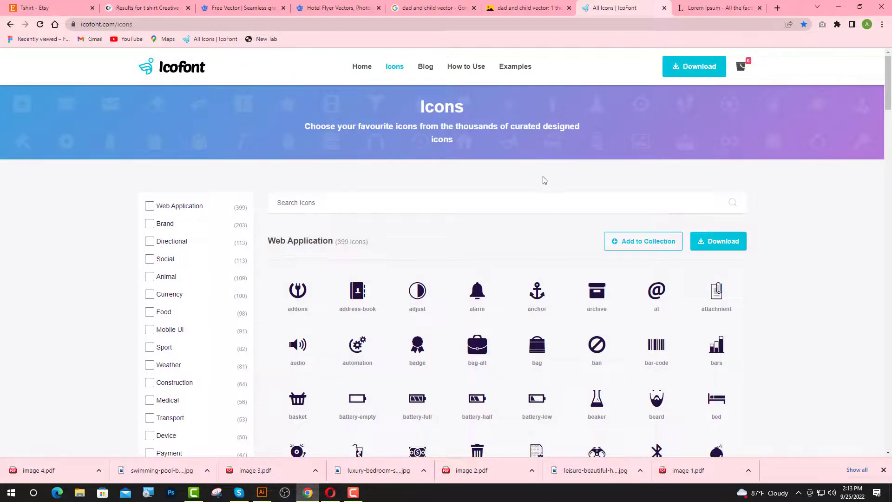
pyautogui.click(465, 203)
pyautogui.write('location')
pyautogui.click(358, 247)
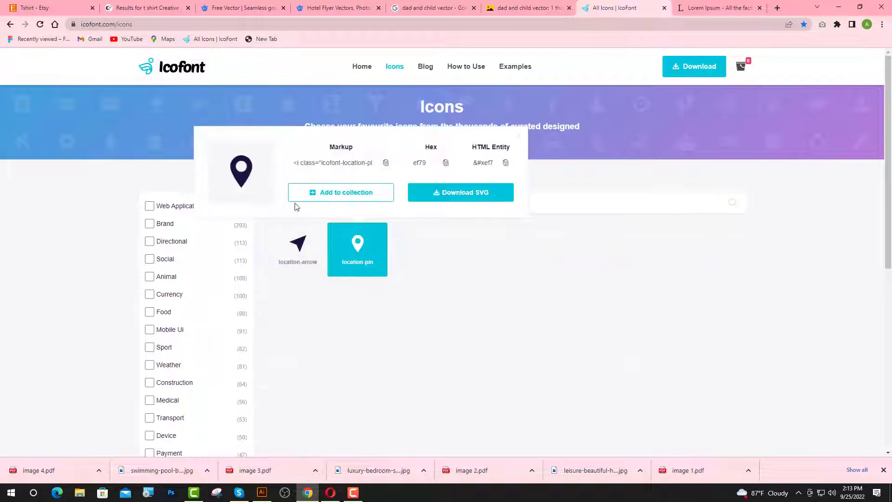
pyautogui.click(263, 492)
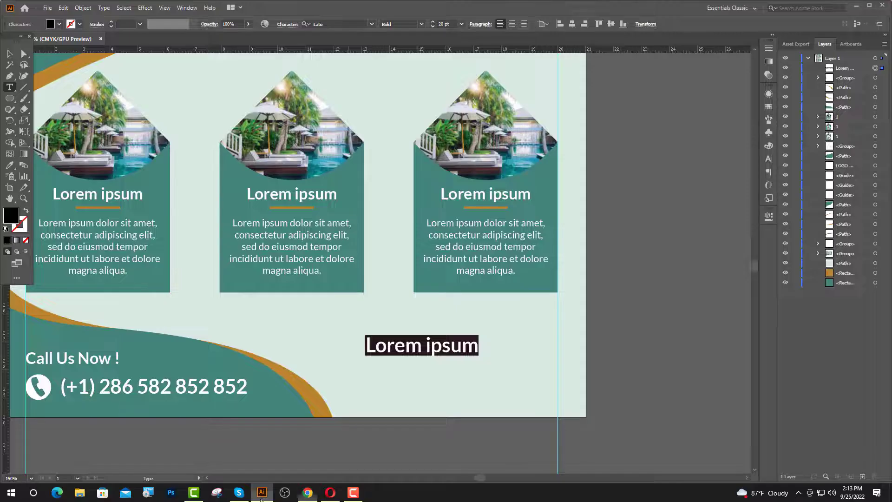
# - Paste the location-pin glyph over the placeholder and set it to icofont at 12 pt
pyautogui.hotkey('ctrl', 'v')
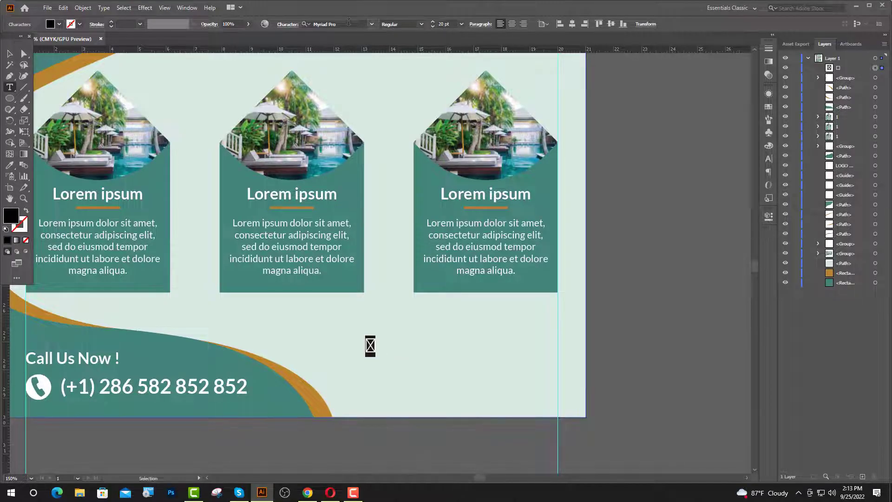
pyautogui.click(349, 22)
pyautogui.write('ic')
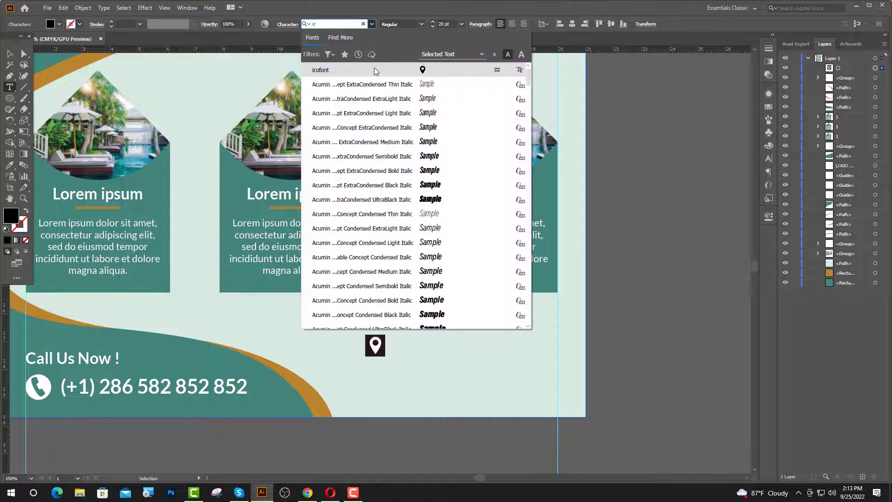
pyautogui.click(375, 68)
pyautogui.doubleClick(438, 26)
pyautogui.write('12')
pyautogui.press('Return')
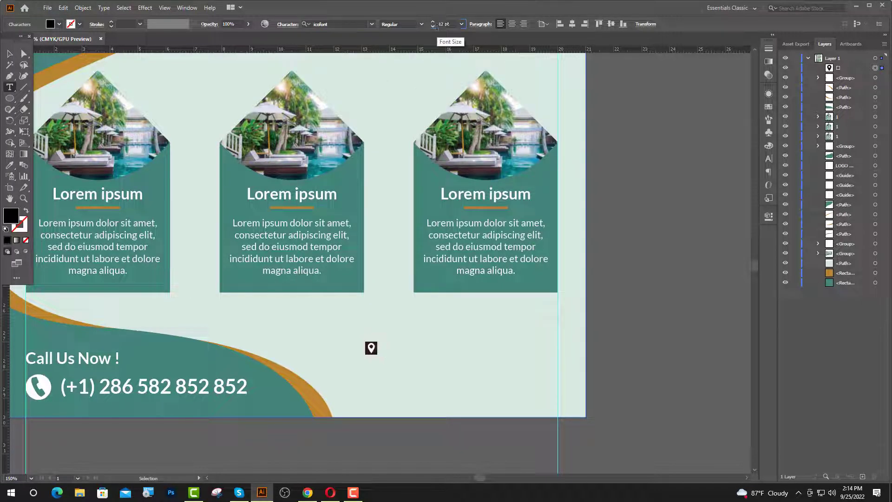
pyautogui.press('Escape')
# - Colour the pin icon with the orange accent and deselect it
pyautogui.click(10, 166)
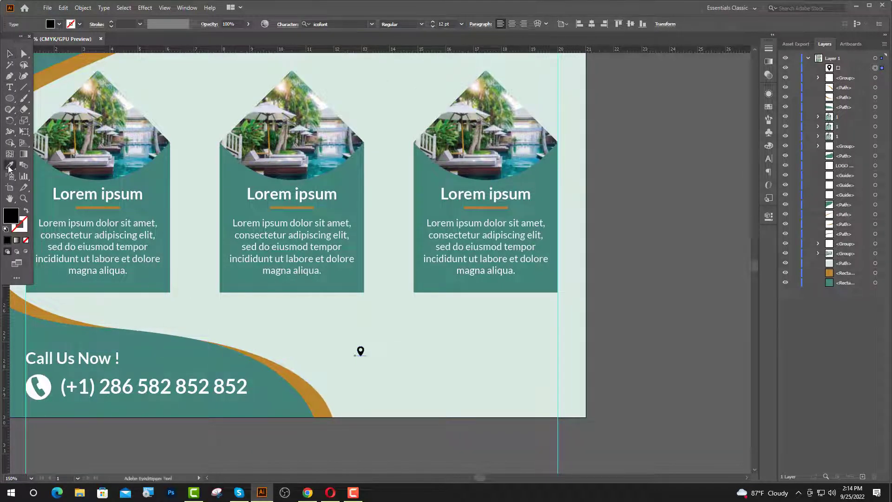
pyautogui.click(38, 310)
pyautogui.press('v')
pyautogui.click(345, 434)
pyautogui.scroll(1, 364, 396)
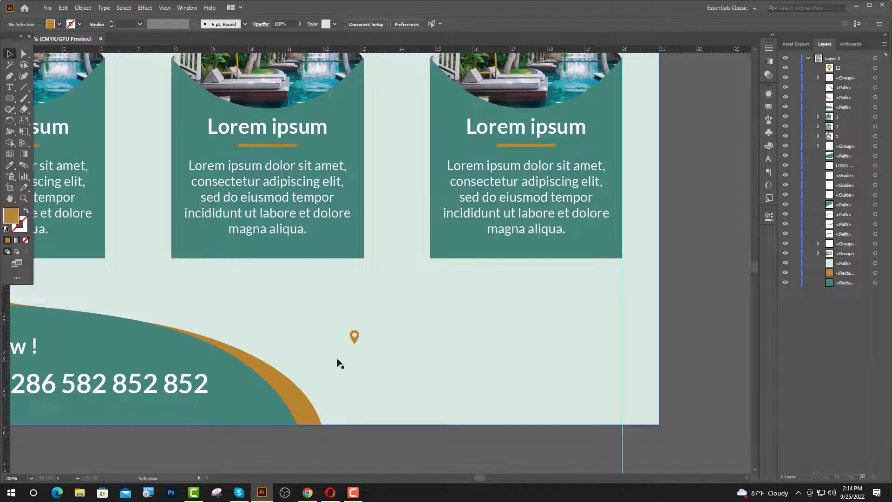
# - Type 'Marketing Office' beside the pin and set it to Lato Bold 10 pt
pyautogui.press('t')
pyautogui.click(374, 337)
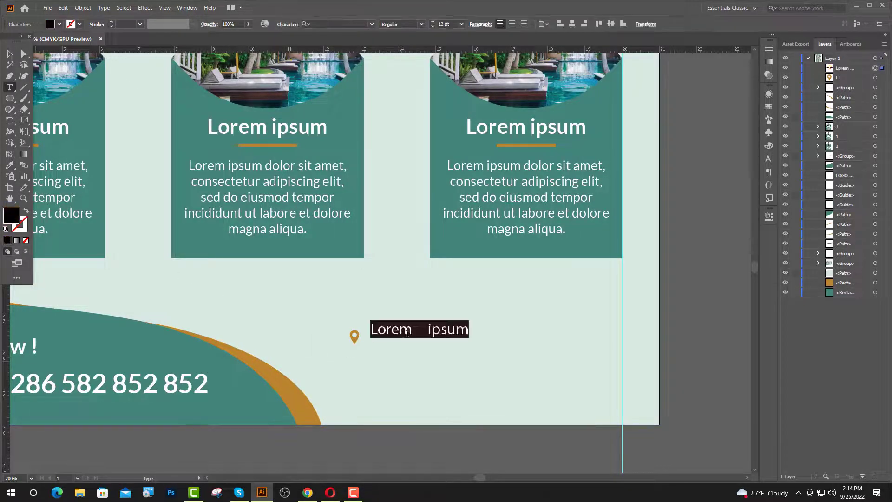
pyautogui.scroll(1, 485, 339)
pyautogui.write('Ma')
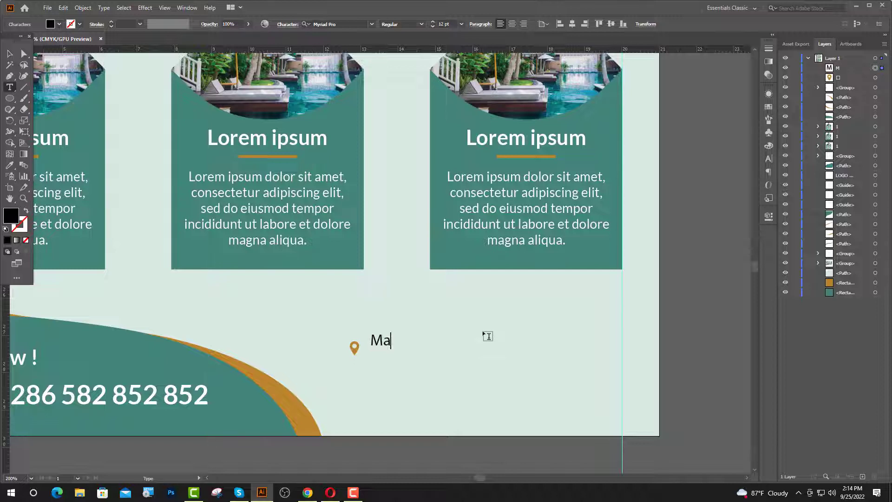
pyautogui.write('rketing')
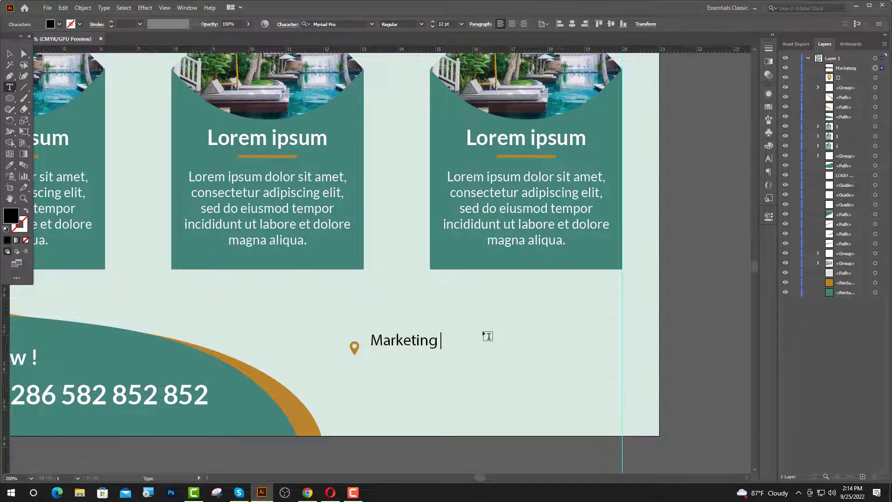
pyautogui.write(' Office')
pyautogui.press('Escape')
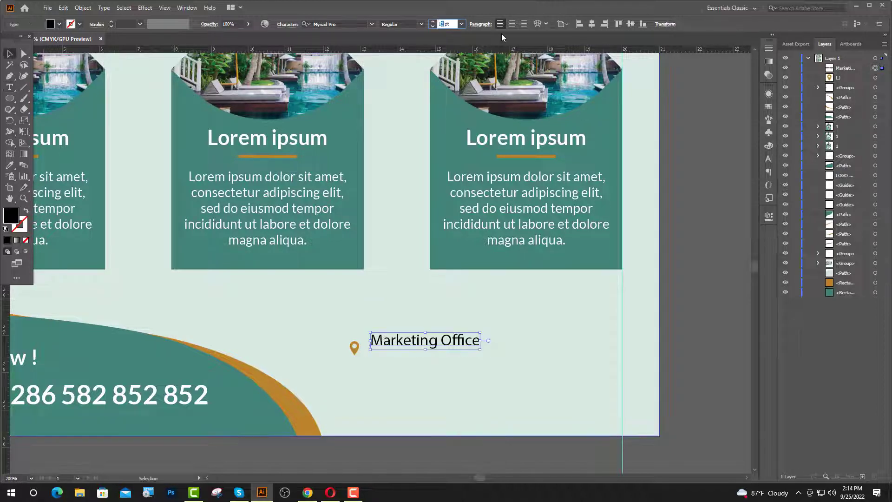
pyautogui.press('Return')
pyautogui.click(354, 21)
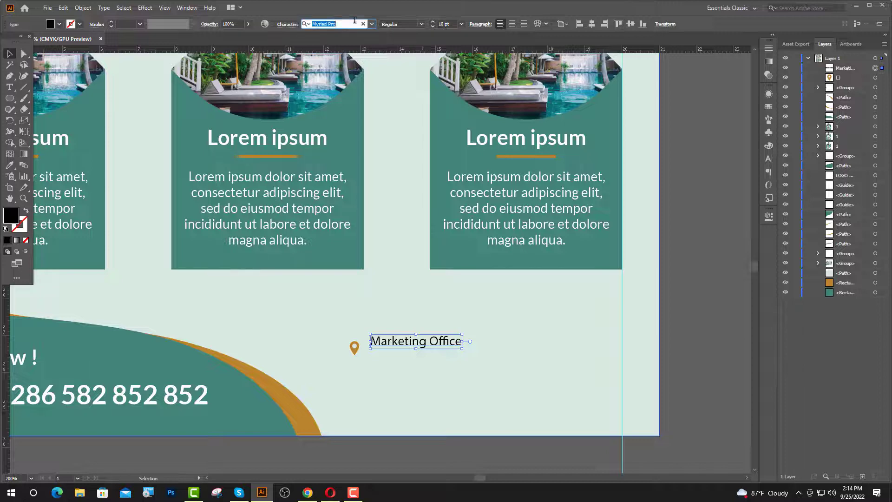
pyautogui.write('lat')
pyautogui.click(332, 156)
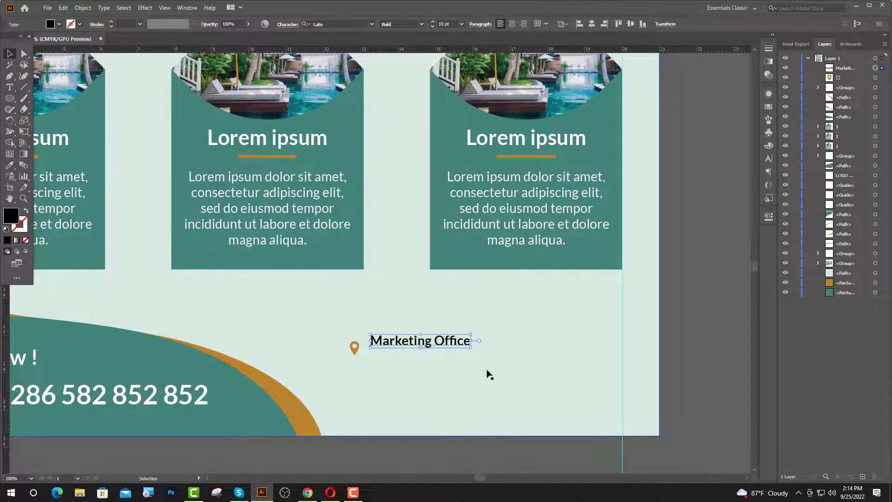
pyautogui.moveTo(467, 343); pyautogui.dragTo(479, 350)
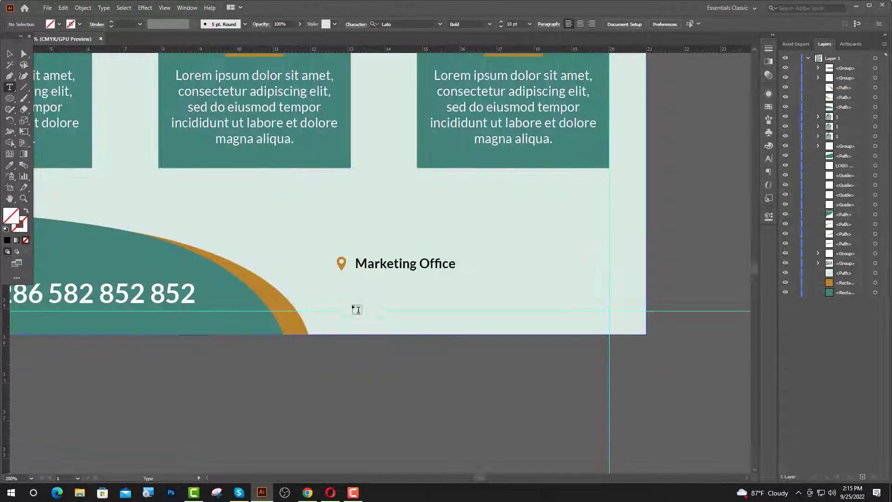
# - Enlarge the Marketing Office label and add a 'Lorem ipsum - 321' line beneath it
pyautogui.click(342, 284)
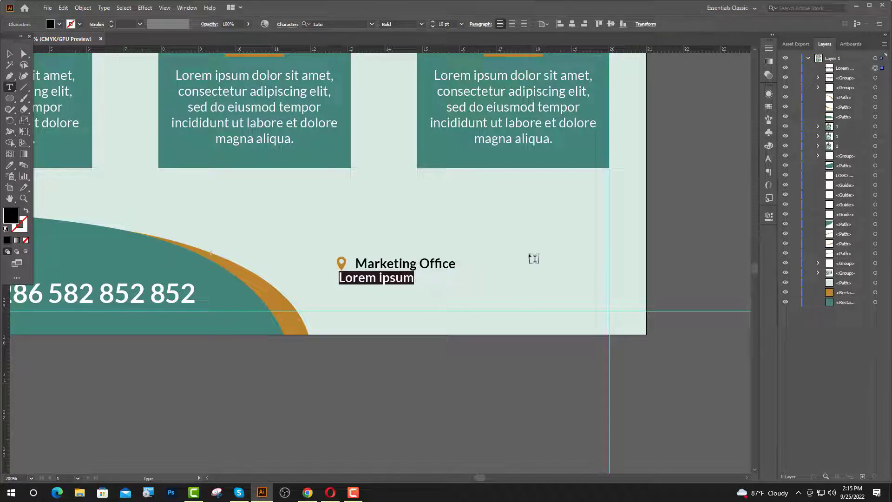
pyautogui.moveTo(449, 264); pyautogui.dragTo(361, 268)
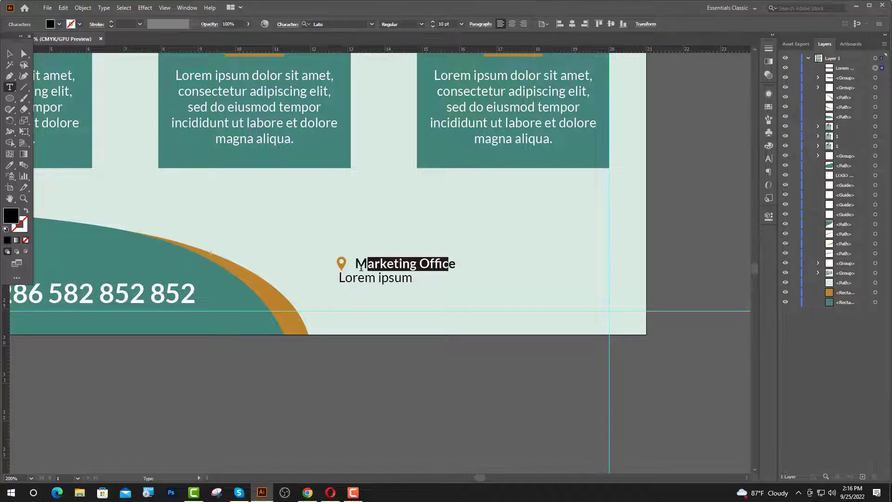
pyautogui.moveTo(457, 266); pyautogui.dragTo(357, 266)
pyautogui.click(460, 27)
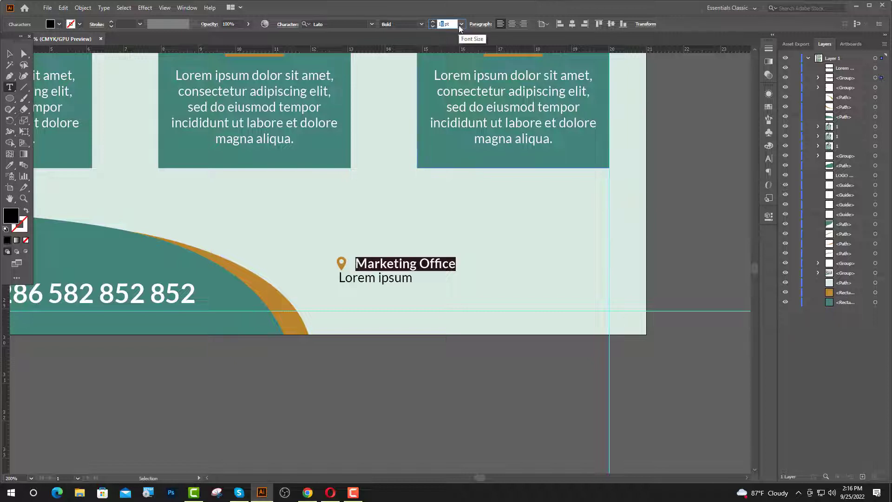
pyautogui.press('Return')
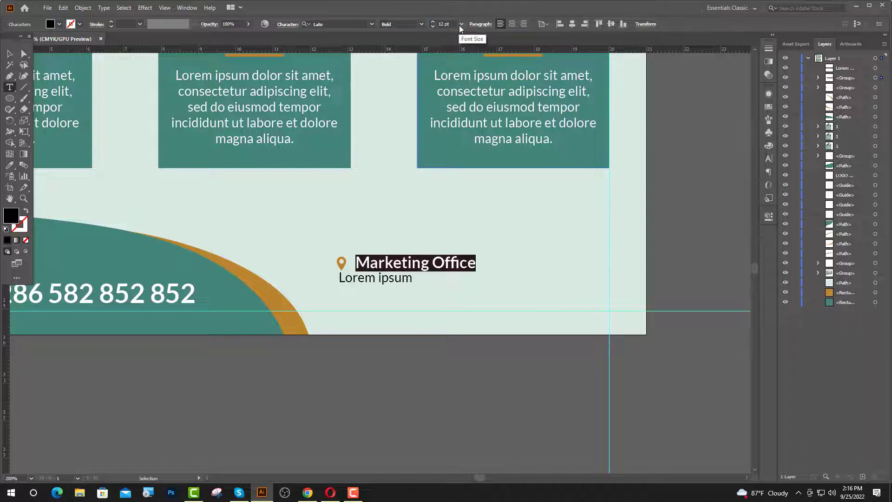
pyautogui.click(453, 278)
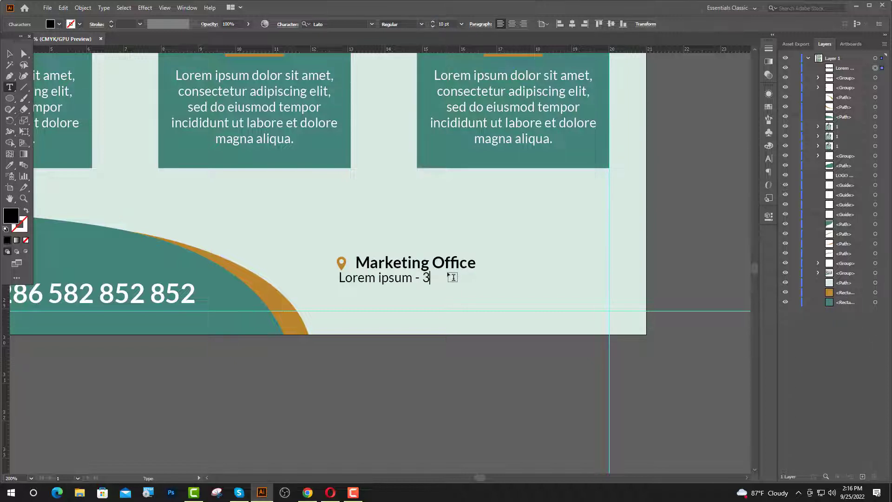
pyautogui.write('- 321')
pyautogui.press('Escape')
pyautogui.click(452, 278)
pyautogui.scroll(1, 427, 281)
# - Duplicate the address line below and retype it as 'Doler Sit Amet - Street'
pyautogui.moveTo(399, 279); pyautogui.dragTo(310, 293)
pyautogui.scroll(-2, 412, 293)
pyautogui.scroll(1, 428, 305)
pyautogui.doubleClick(418, 303)
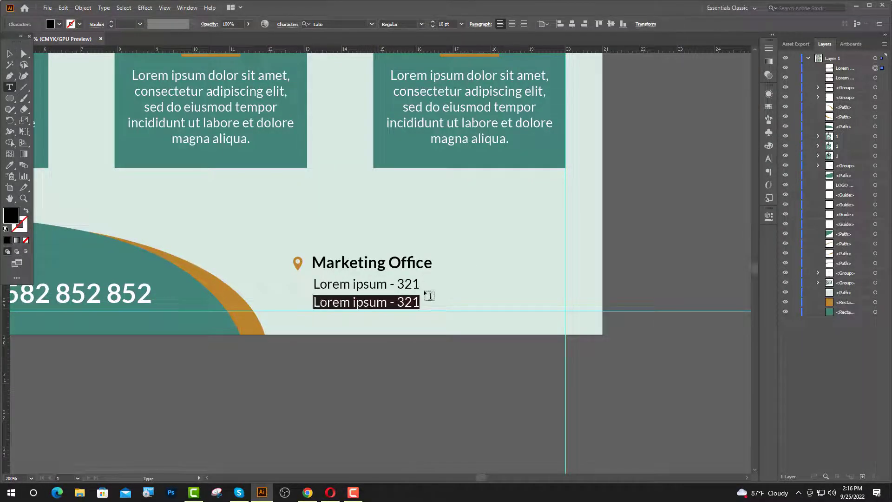
pyautogui.write('Doler S')
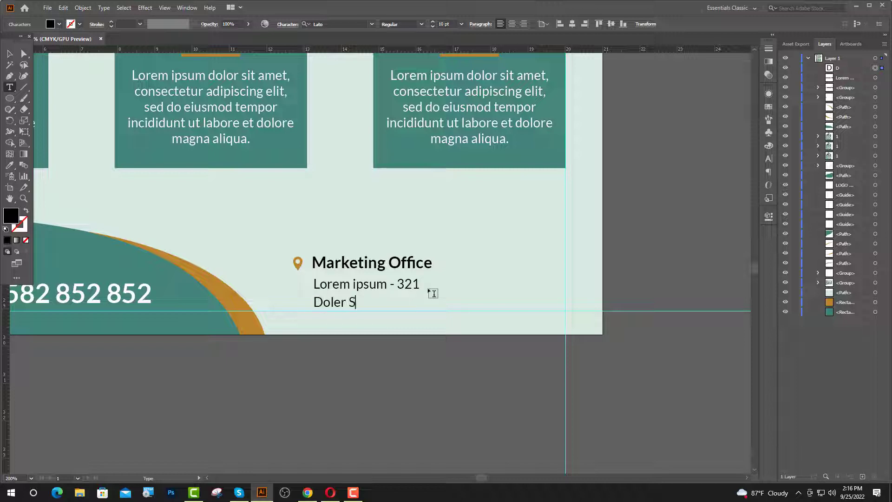
pyautogui.write('it Amet - Street')
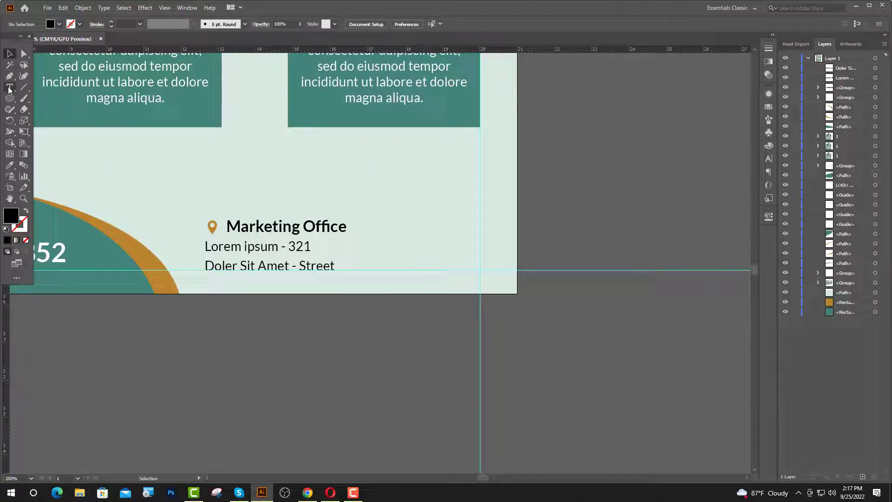
# - Start a text object right of Marketing Office and copy IcoFont's ui-call phone glyph
pyautogui.click(10, 87)
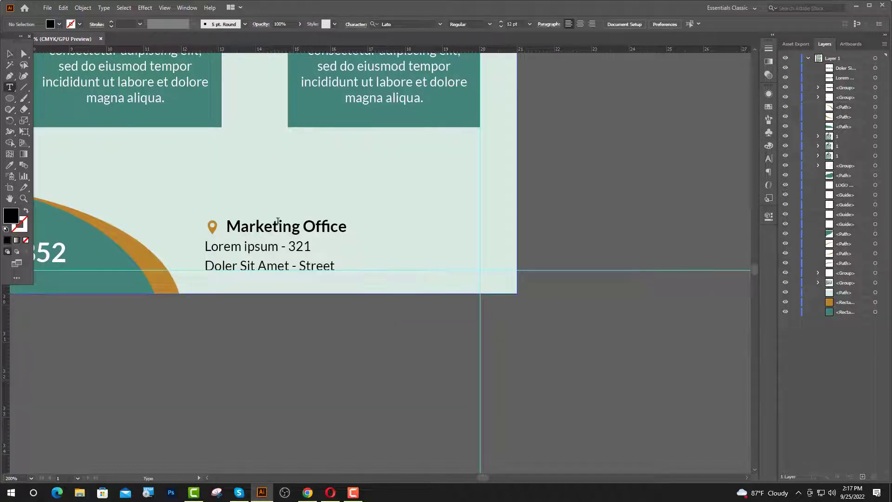
pyautogui.click(372, 223)
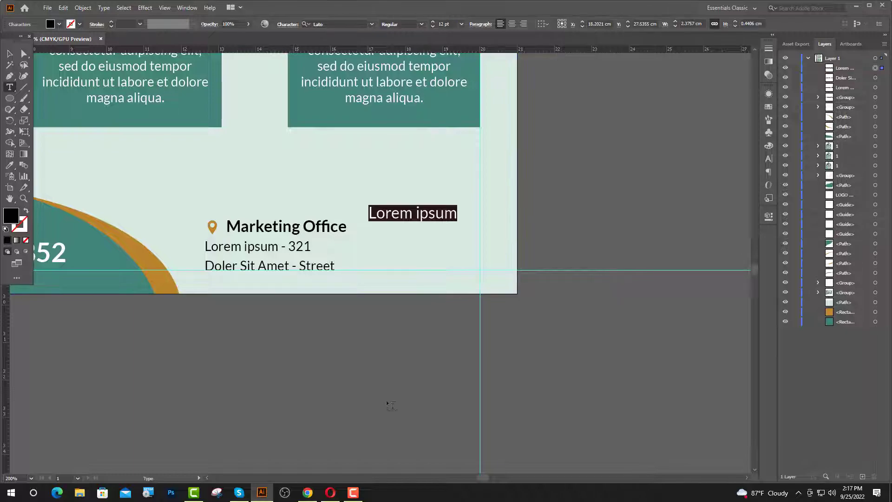
pyautogui.click(308, 493)
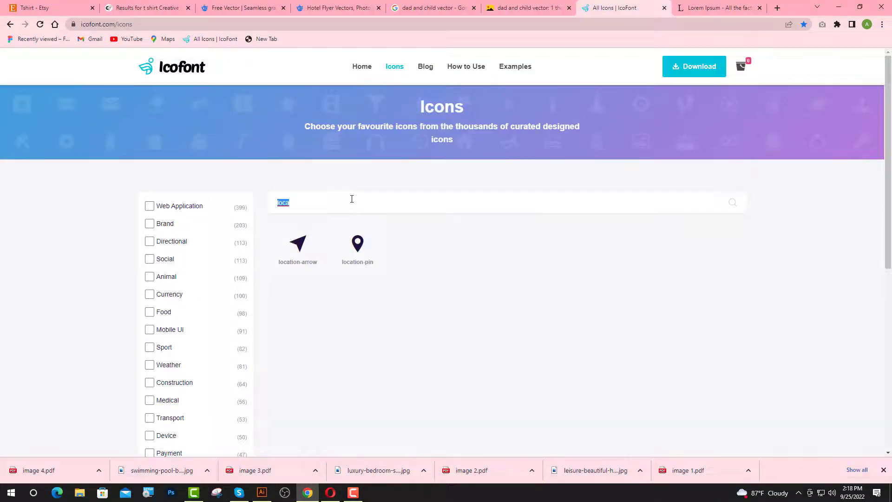
pyautogui.click(379, 195)
pyautogui.write('cal')
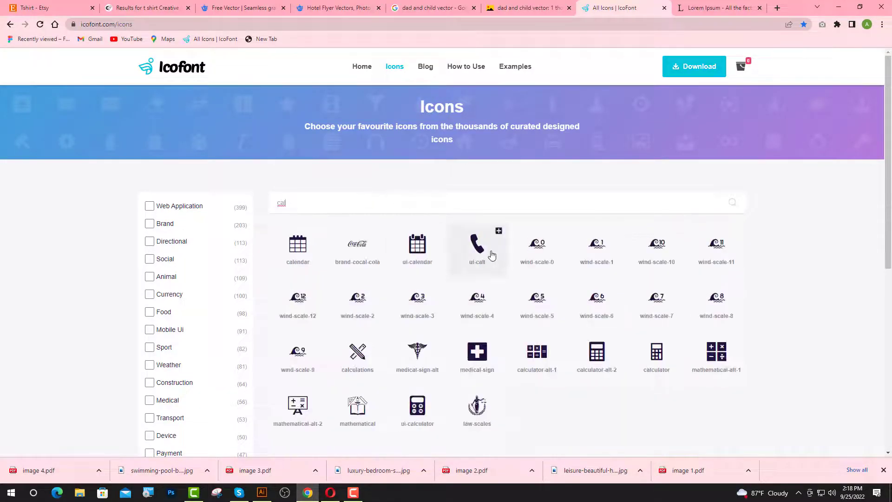
pyautogui.click(491, 252)
pyautogui.moveTo(373, 176); pyautogui.dragTo(338, 187)
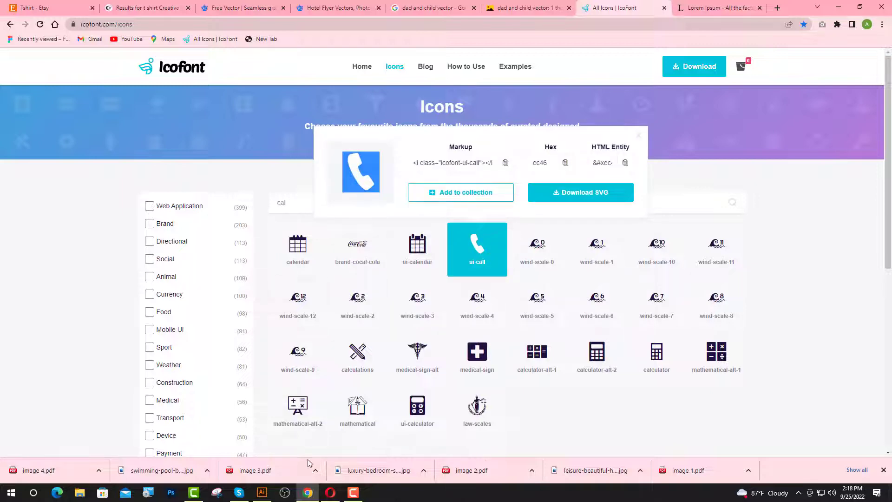
pyautogui.click(263, 493)
# - Paste the phone glyph, set it to icofont, and colour it the pin's orange
pyautogui.hotkey('ctrl', 'v')
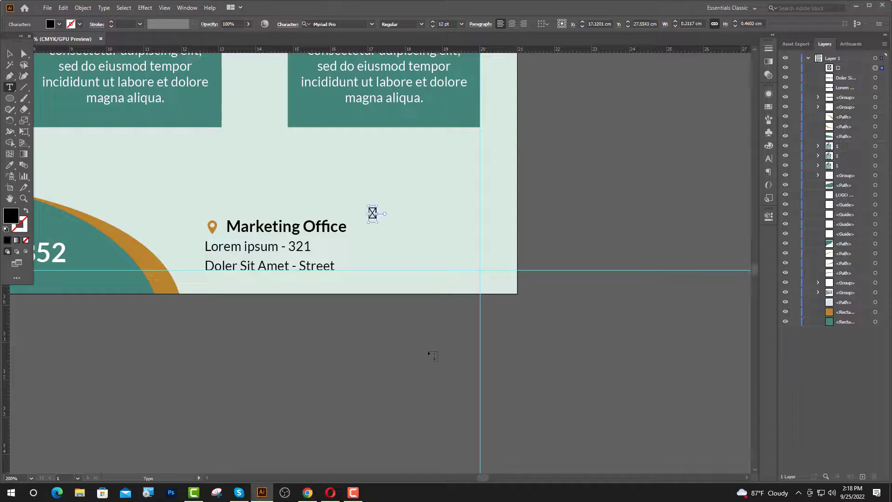
pyautogui.hotkey('ctrl', 'a')
pyautogui.click(358, 23)
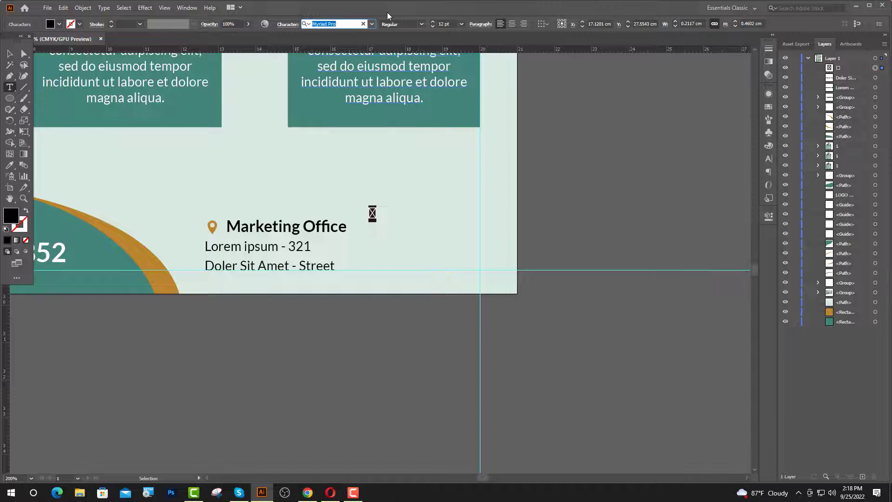
pyautogui.write('ic')
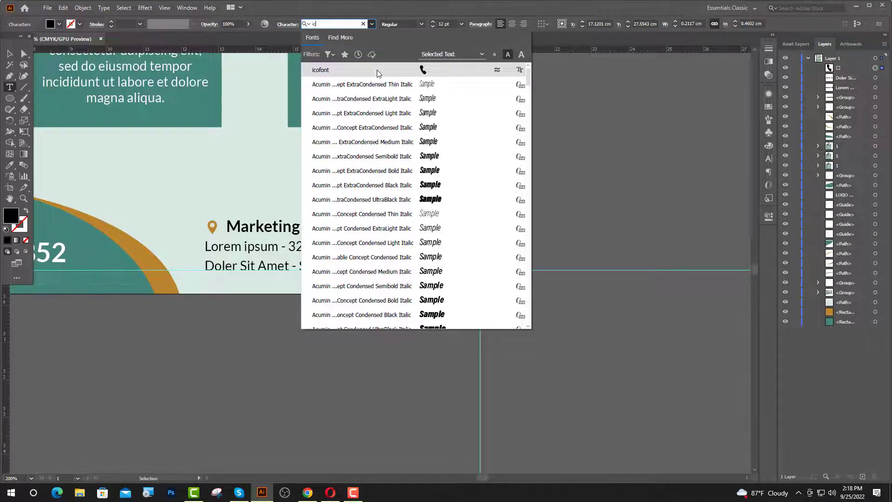
pyautogui.click(379, 74)
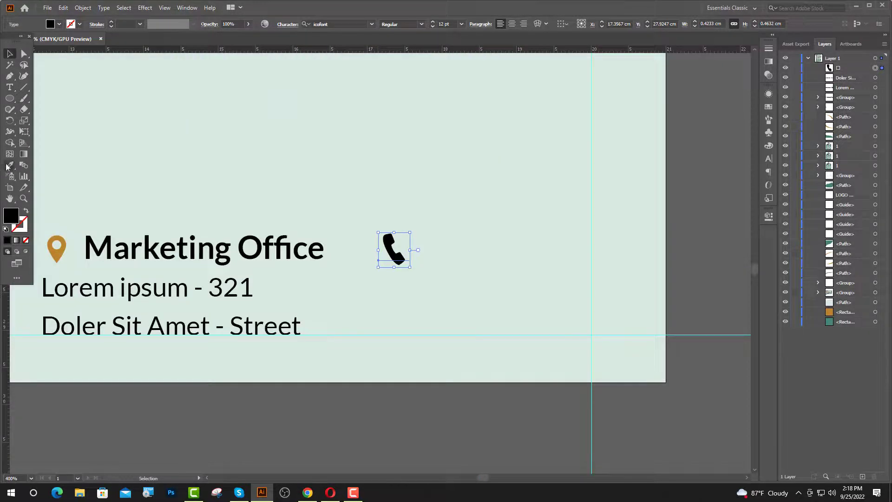
pyautogui.click(9, 166)
pyautogui.click(57, 247)
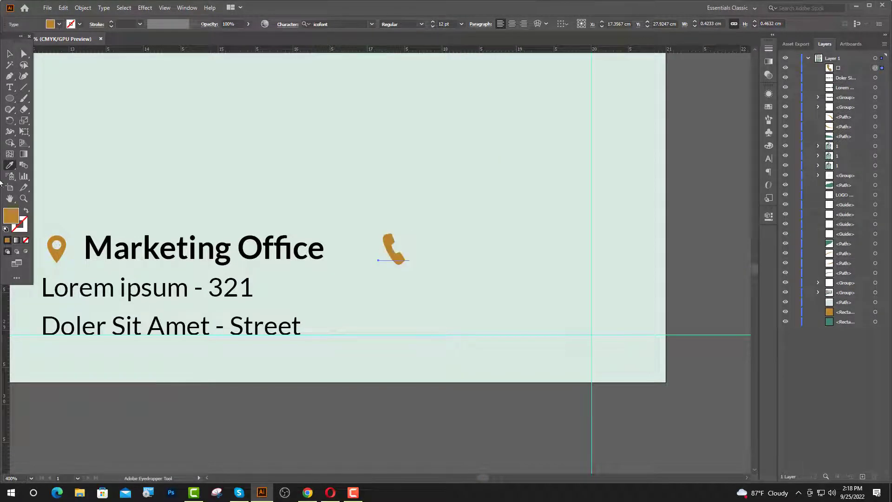
pyautogui.scroll(2, 9, 135)
# - Type the hotel's phone number in Lato Regular 10 pt beside the phone icon
pyautogui.click(7, 87)
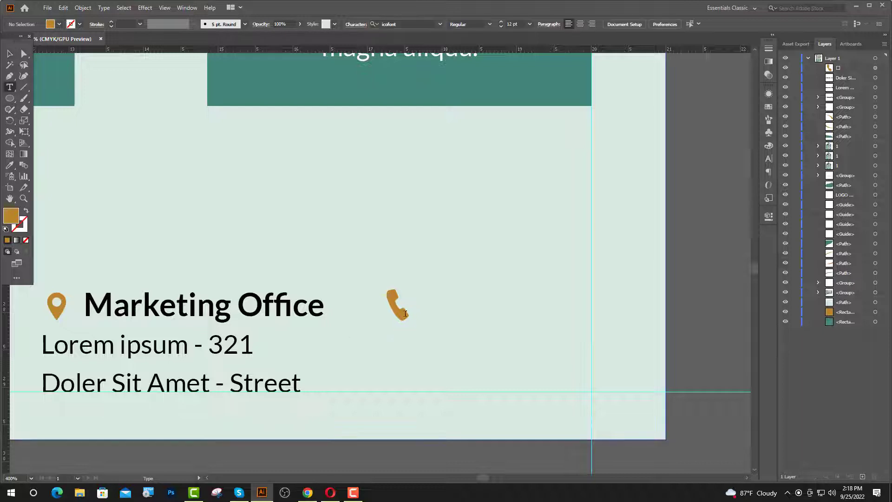
pyautogui.click(428, 305)
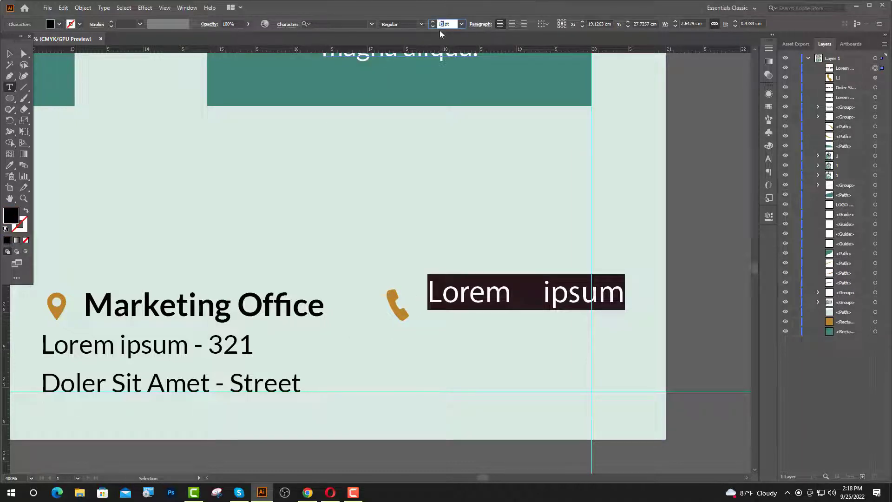
pyautogui.write('10')
pyautogui.press('Return')
pyautogui.click(340, 22)
pyautogui.write('la')
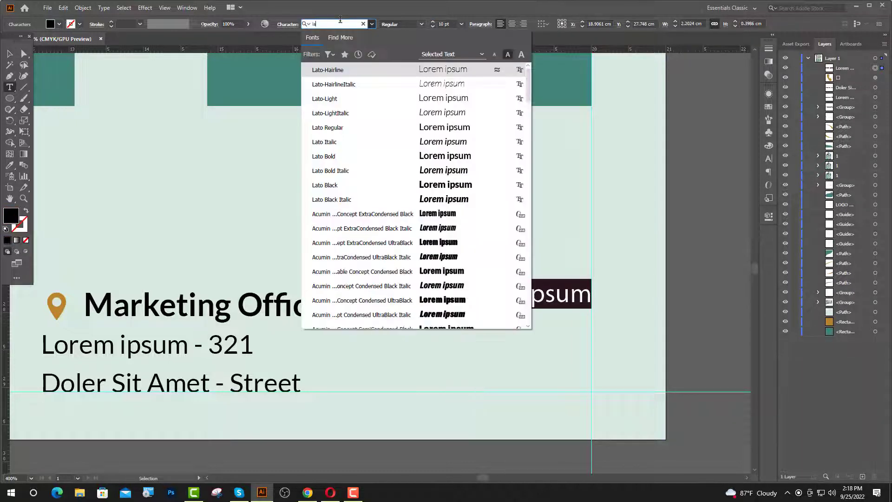
pyautogui.click(363, 127)
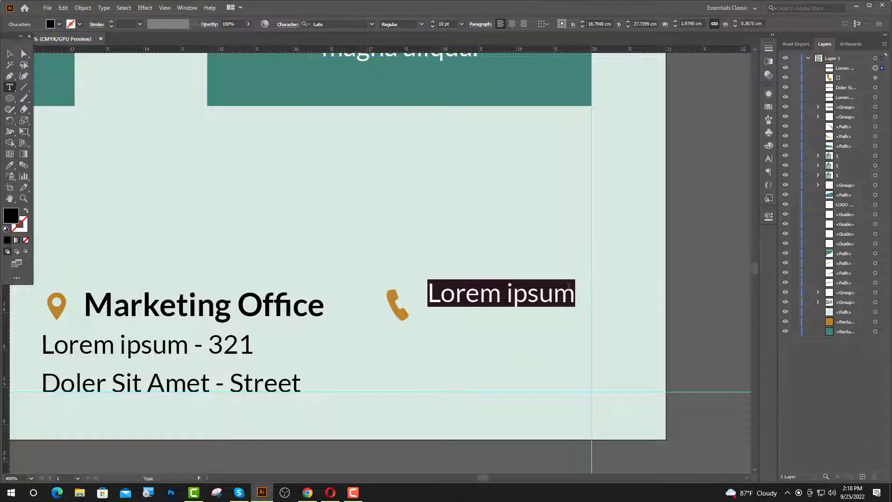
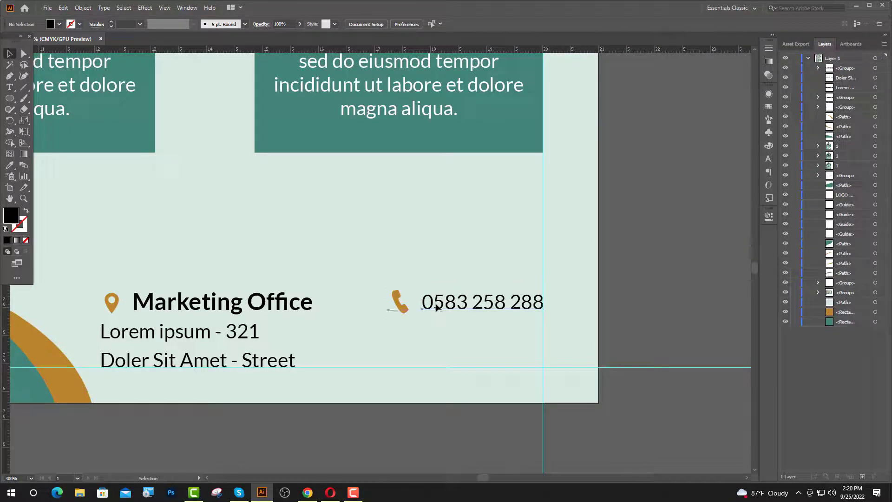
# - Duplicate the phone row one line lower, aligned with the Lorem ipsum - 321 line, and select its glyph
pyautogui.click(435, 305)
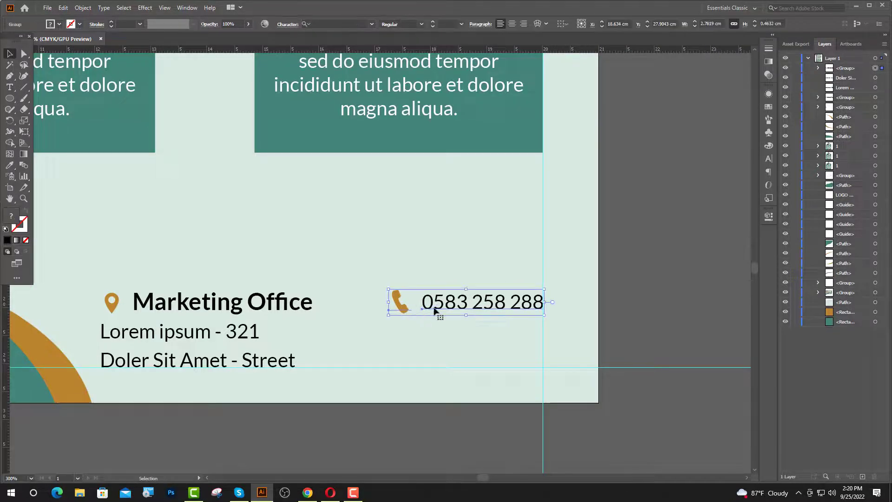
pyautogui.moveTo(435, 310); pyautogui.dragTo(435, 339)
pyautogui.keyDown('shift'); pyautogui.click(240, 338); pyautogui.keyUp('shift')
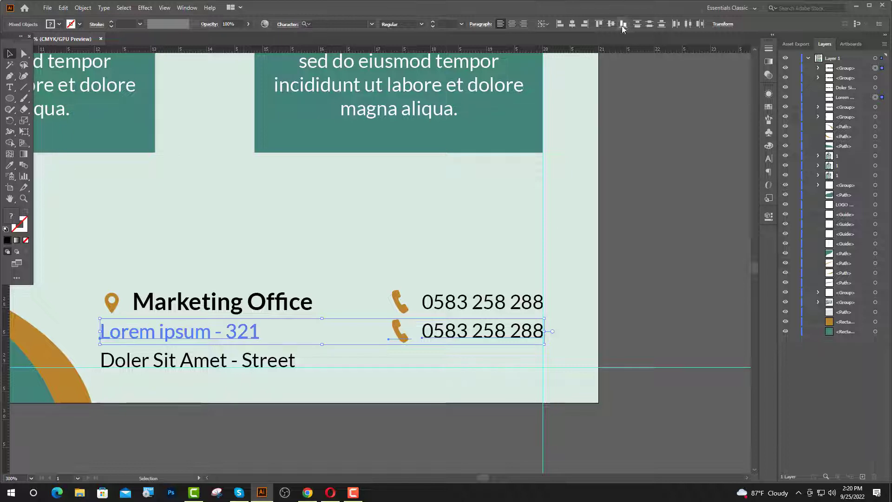
pyautogui.click(612, 25)
pyautogui.click(640, 251)
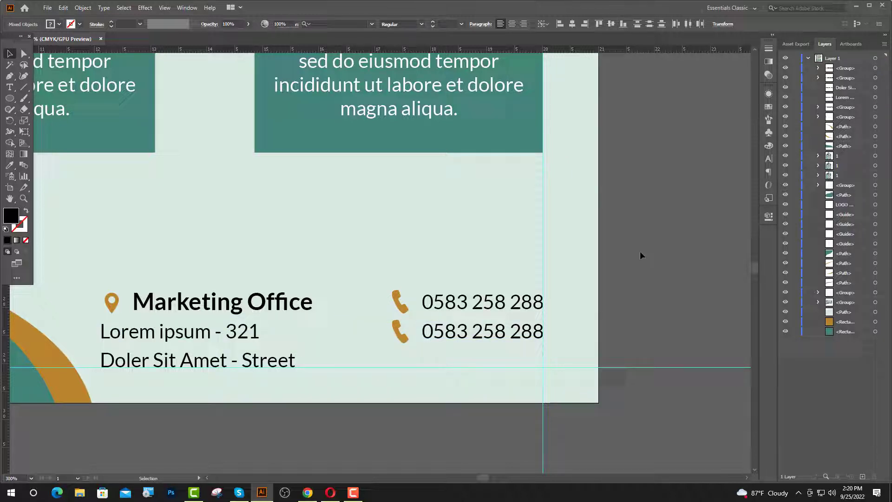
pyautogui.click(7, 89)
pyautogui.doubleClick(396, 332)
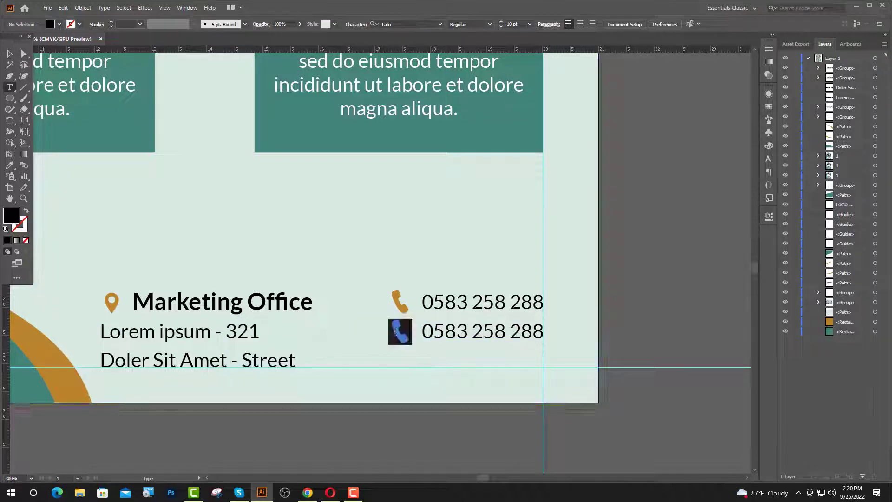
# - Clear the IcoFont 'cal' search, open the envelope icon and select its glyph for copying
pyautogui.click(308, 493)
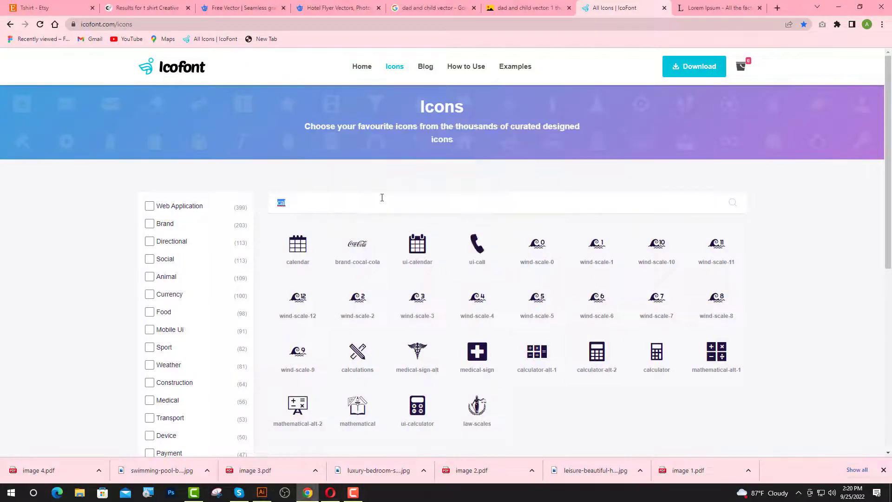
pyautogui.press('BackSpace')
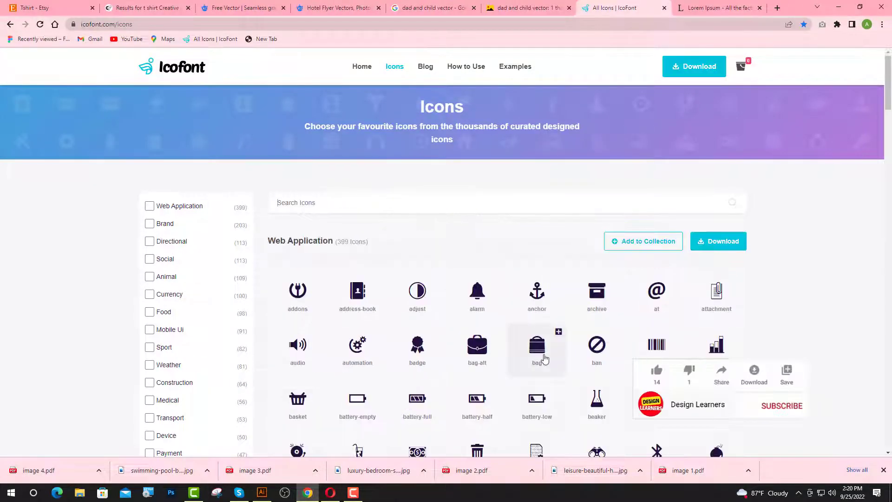
pyautogui.scroll(-4, 539, 354)
pyautogui.scroll(-15, 539, 357)
pyautogui.click(538, 354)
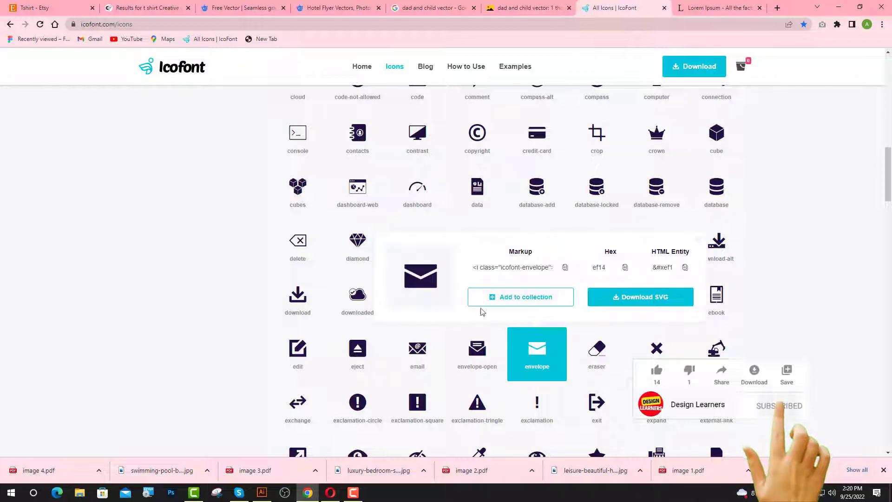
pyautogui.moveTo(440, 280); pyautogui.dragTo(415, 282)
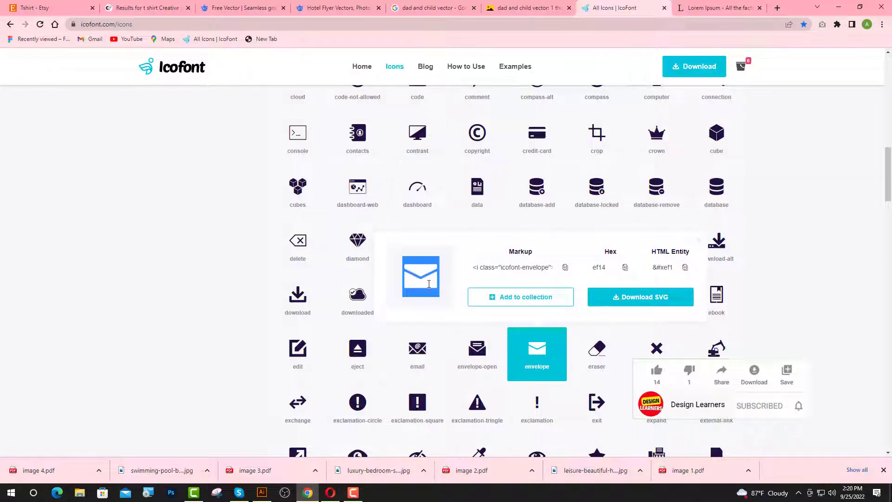
# - Paste the envelope glyph into the lower row and replace its number with an e-mail address
pyautogui.click(262, 492)
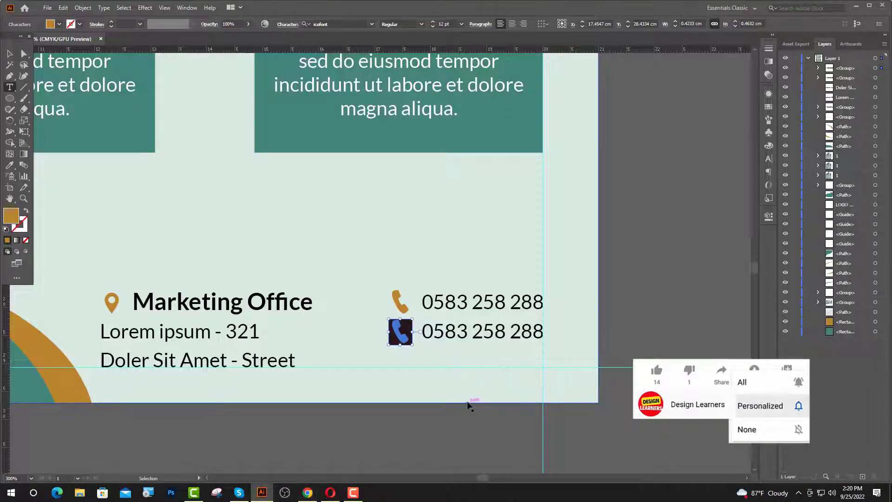
pyautogui.hotkey('ctrl', 'v')
pyautogui.moveTo(545, 333); pyautogui.dragTo(421, 333)
pyautogui.scroll(1, 520, 325)
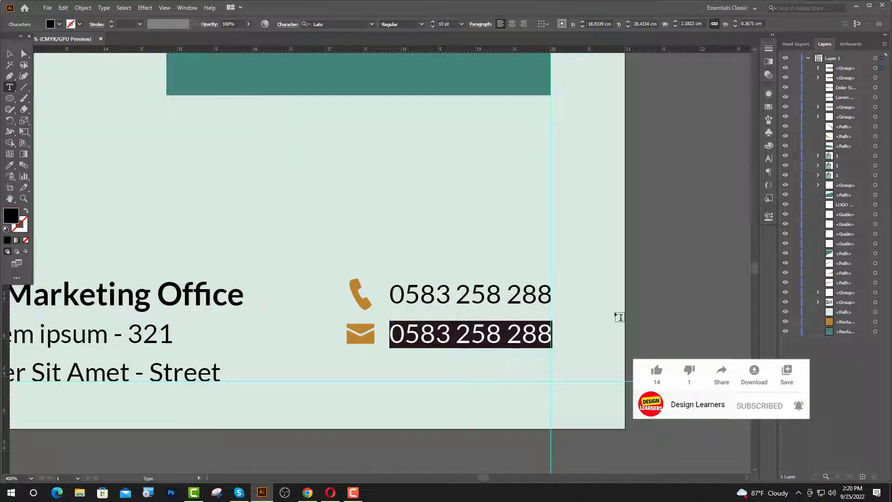
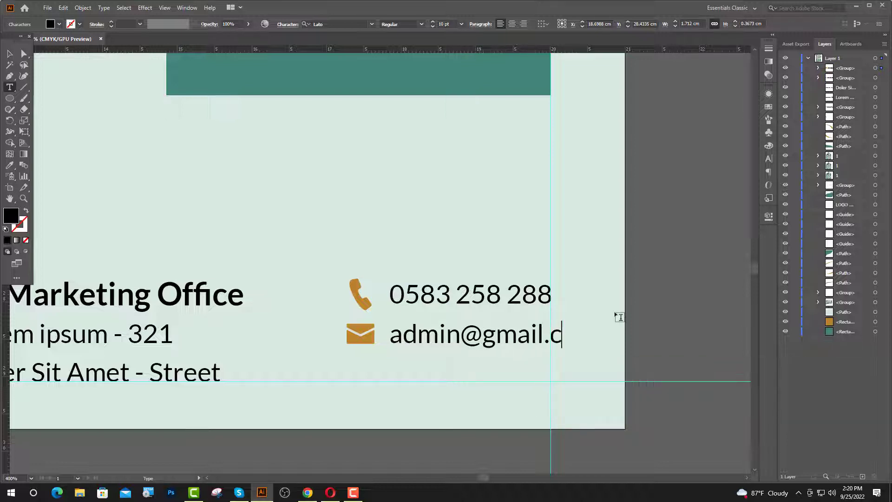
pyautogui.press('Escape')
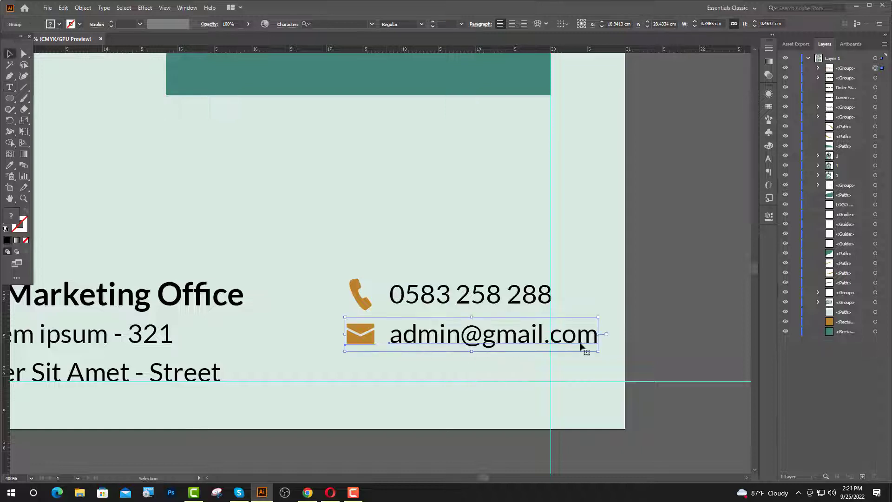
# - Nudge the phone and e-mail lines left onto the guide and duplicate the e-mail line below
pyautogui.click(648, 327)
pyautogui.click(474, 342)
pyautogui.keyDown('shift'); pyautogui.click(409, 302); pyautogui.keyUp('shift')
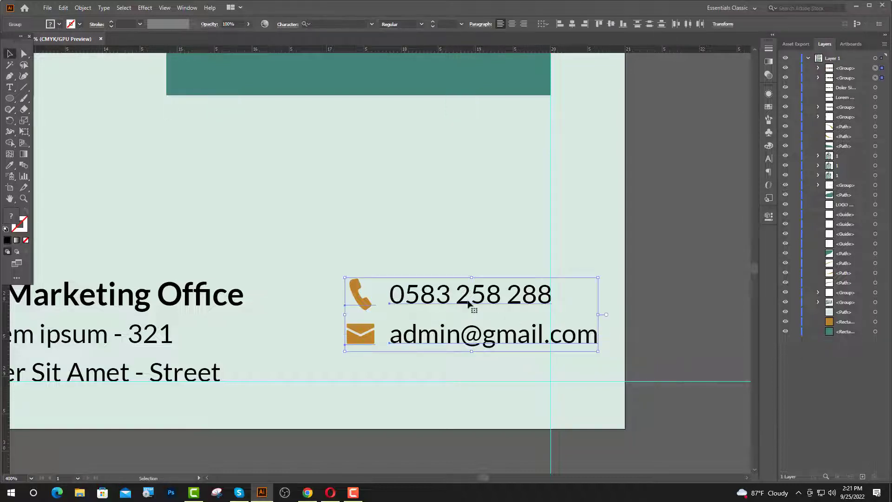
pyautogui.hotkey('shift', 'Left')
pyautogui.hotkey('shift', 'Left')
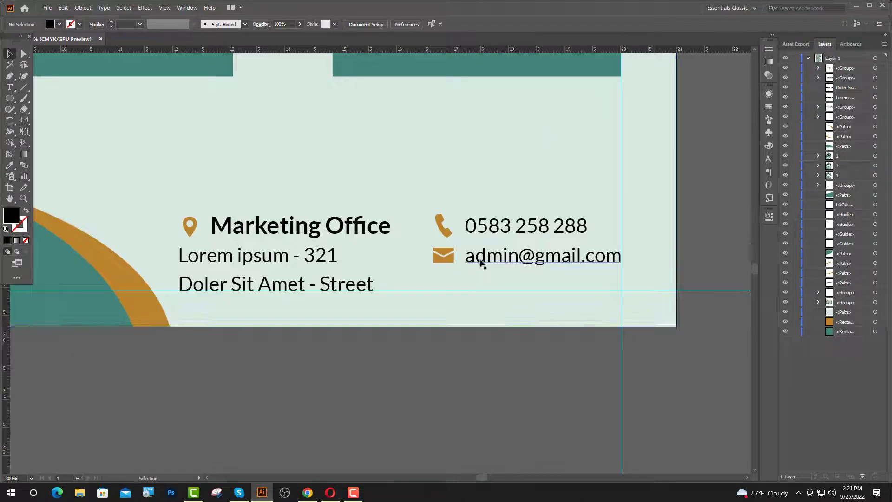
pyautogui.moveTo(480, 260); pyautogui.dragTo(480, 289)
pyautogui.click(497, 332)
pyautogui.scroll(1, 497, 332)
pyautogui.scroll(1, 491, 330)
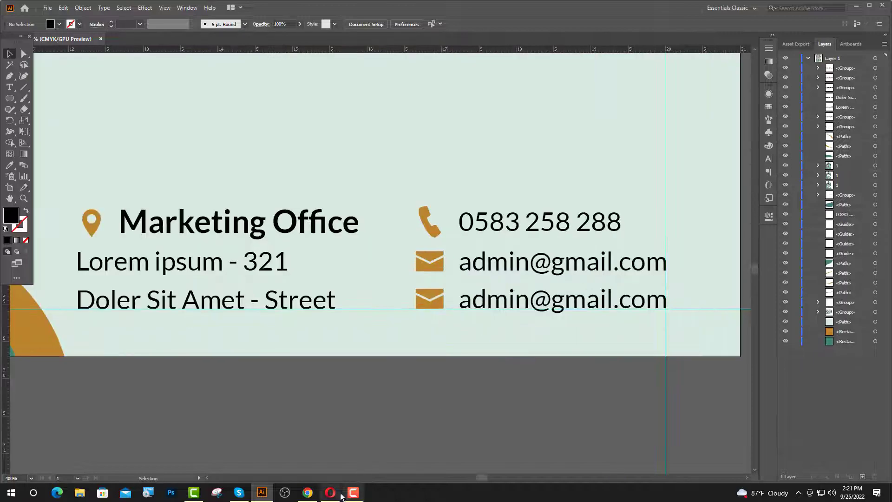
pyautogui.click(308, 493)
# - Search IcoFont for 'web' and open the web globe icon's details to copy its glyph
pyautogui.click(699, 240)
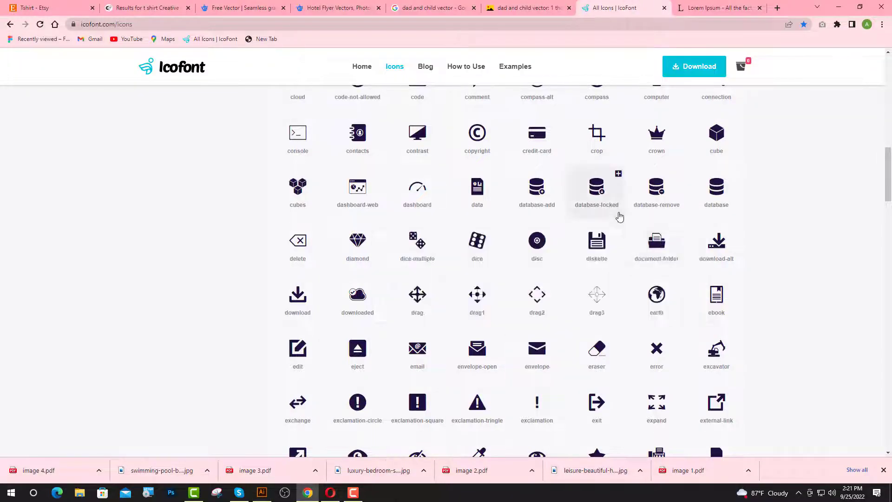
pyautogui.scroll(15, 616, 209)
pyautogui.click(337, 195)
pyautogui.write('we')
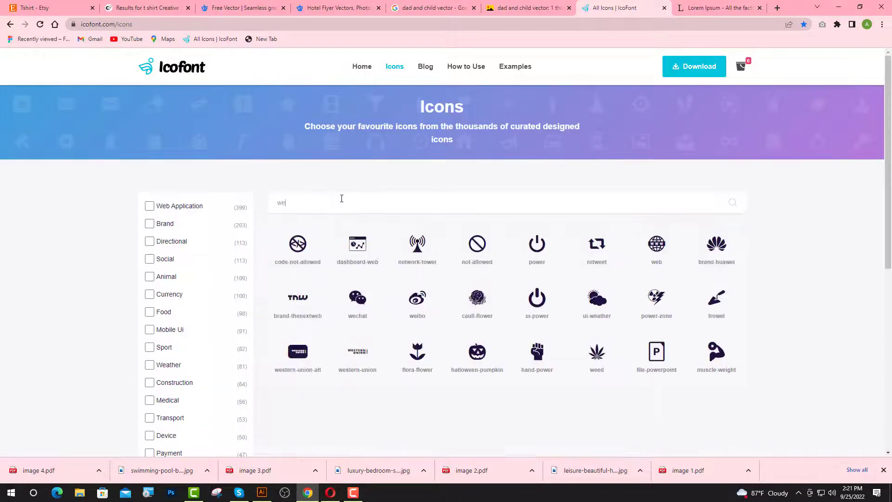
pyautogui.write('b')
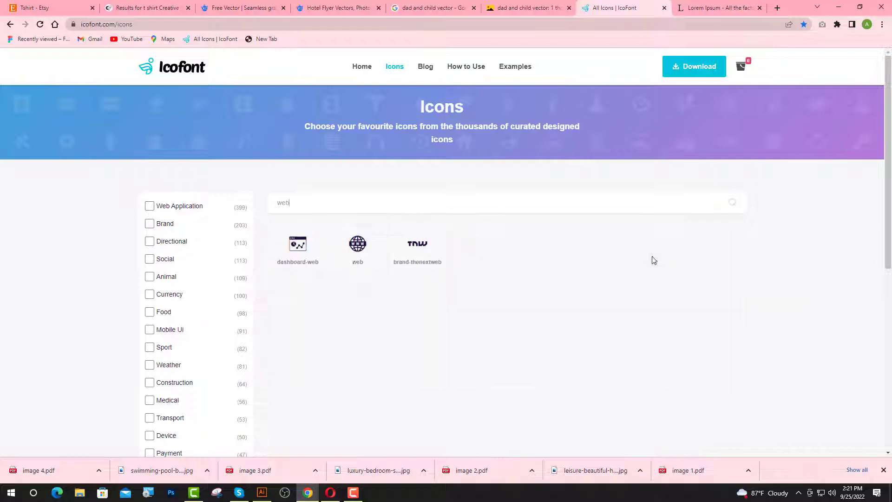
pyautogui.click(358, 256)
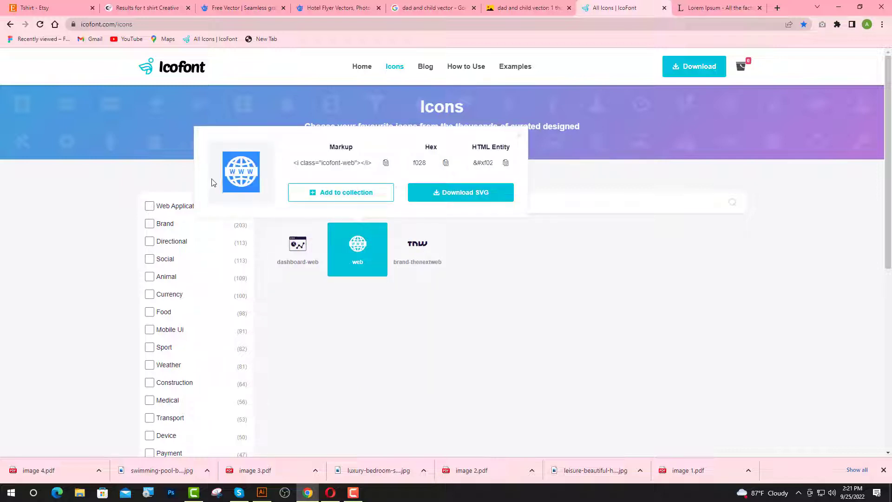
pyautogui.click(262, 493)
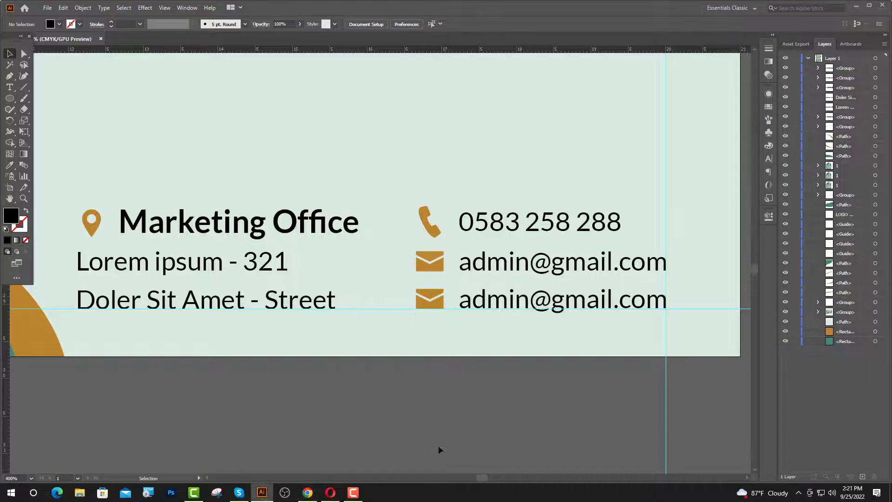
pyautogui.click(9, 87)
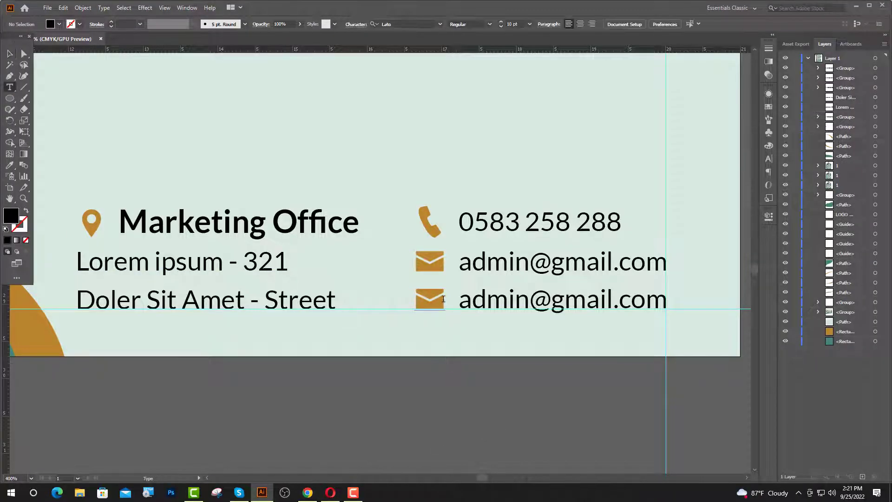
pyautogui.doubleClick(423, 299)
pyautogui.hotkey('ctrl', 'v')
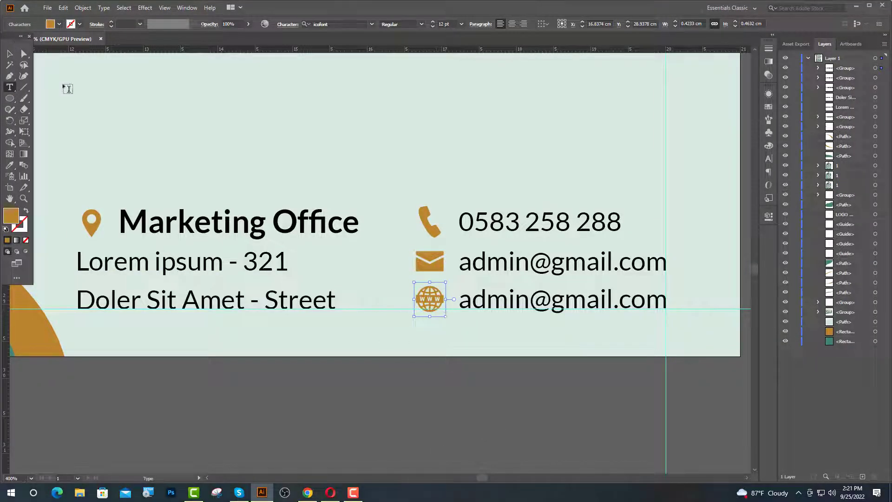
pyautogui.moveTo(667, 300); pyautogui.dragTo(458, 300)
pyautogui.write('w')
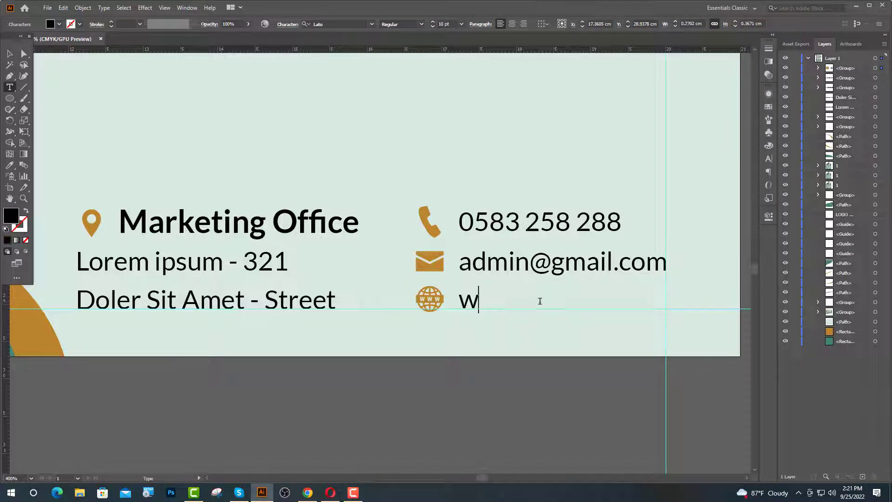
pyautogui.write('ww.w')
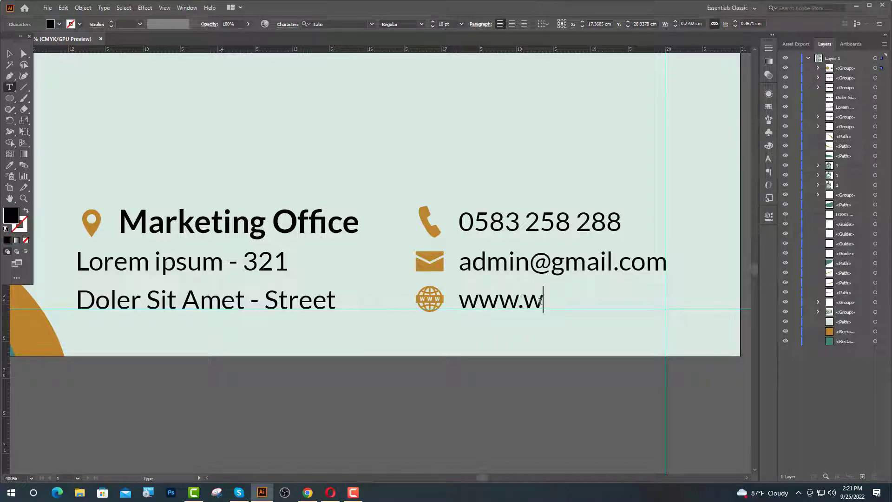
pyautogui.write('ebsit')
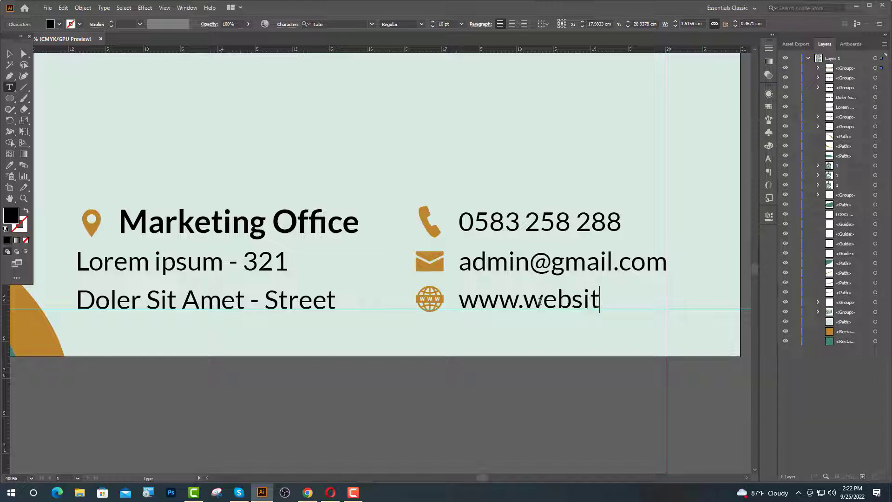
pyautogui.write('e.com')
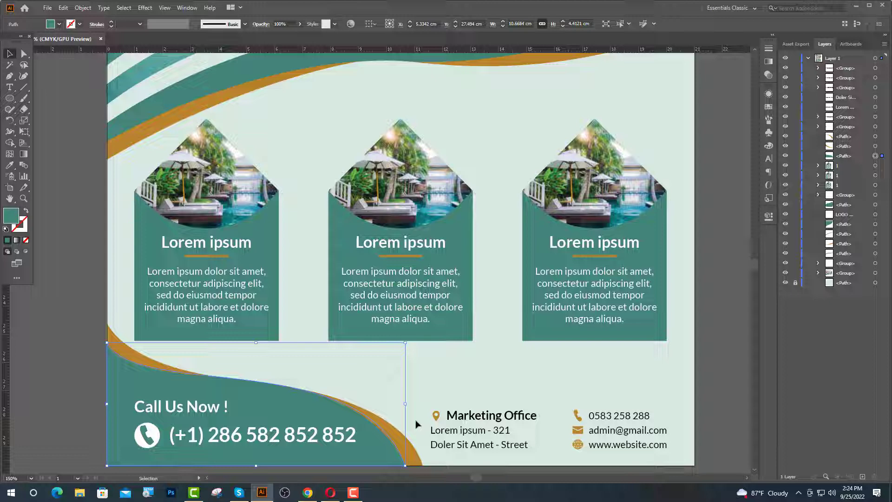
# - Group the three bottom-left wave paths and open Transform > Reflect for the group
pyautogui.scroll(-2, 416, 424)
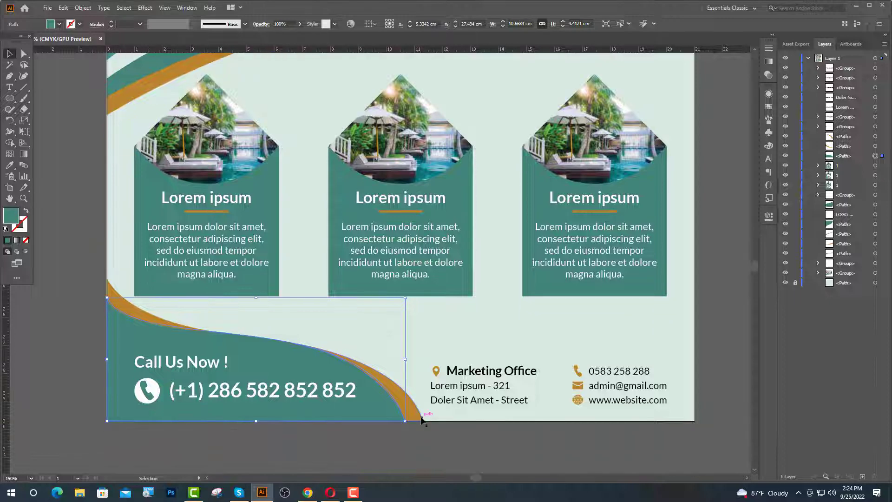
pyautogui.click(395, 392)
pyautogui.keyDown('shift'); pyautogui.click(269, 357); pyautogui.keyUp('shift')
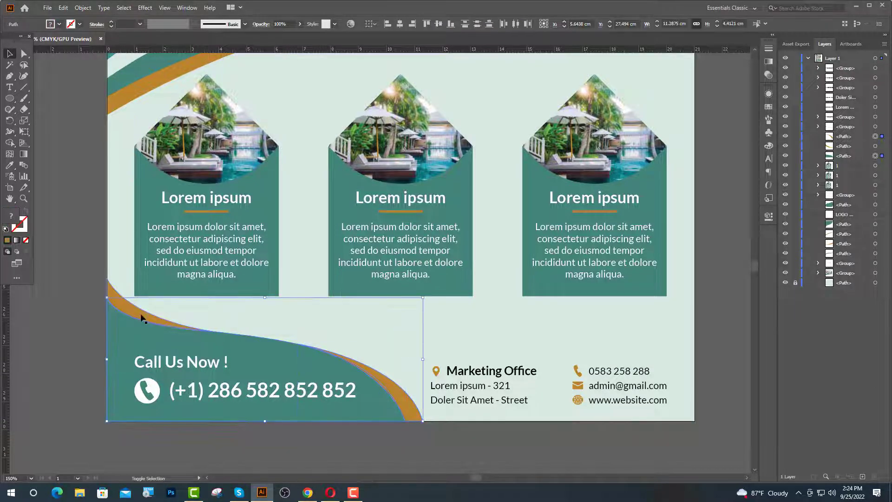
pyautogui.keyDown('shift'); pyautogui.click(140, 315); pyautogui.keyUp('shift')
pyautogui.press('a')
pyautogui.hotkey('ctrl', 'g')
pyautogui.rightClick(338, 359)
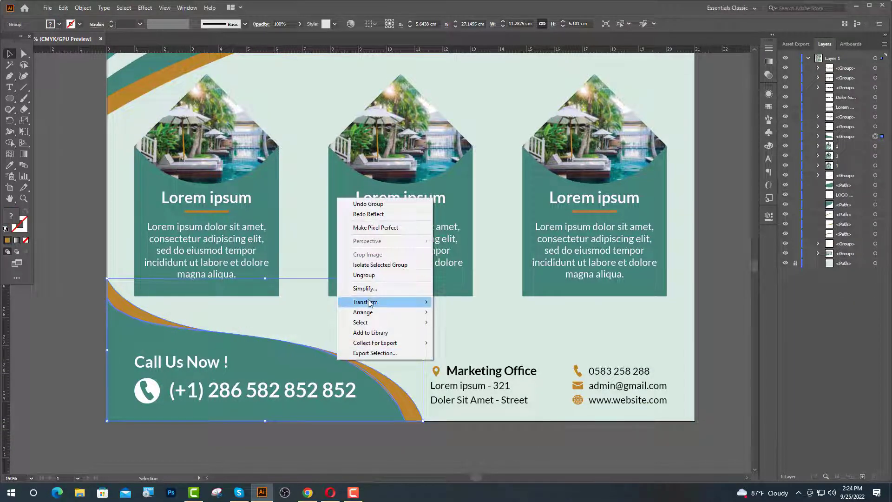
pyautogui.moveTo(373, 303)
pyautogui.click(457, 336)
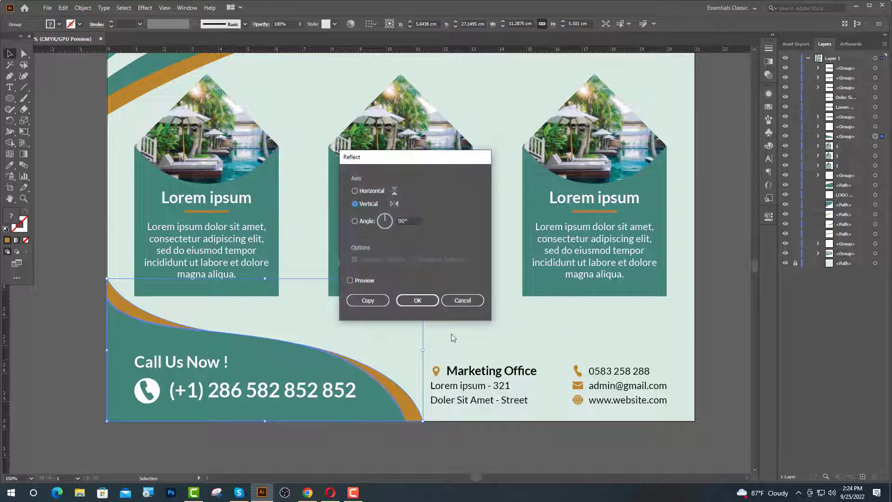
# - Reflect the wave group vertically, move it to the bottom right and widen it leftward
pyautogui.click(418, 301)
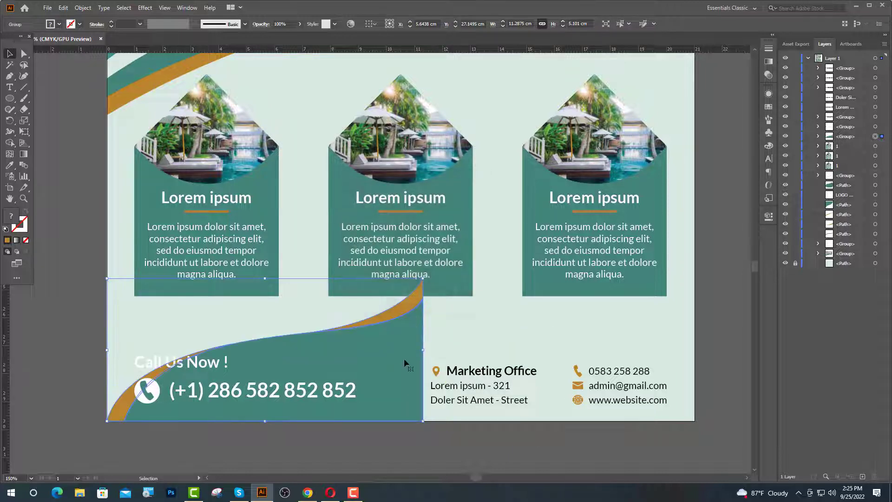
pyautogui.moveTo(397, 369); pyautogui.dragTo(665, 373)
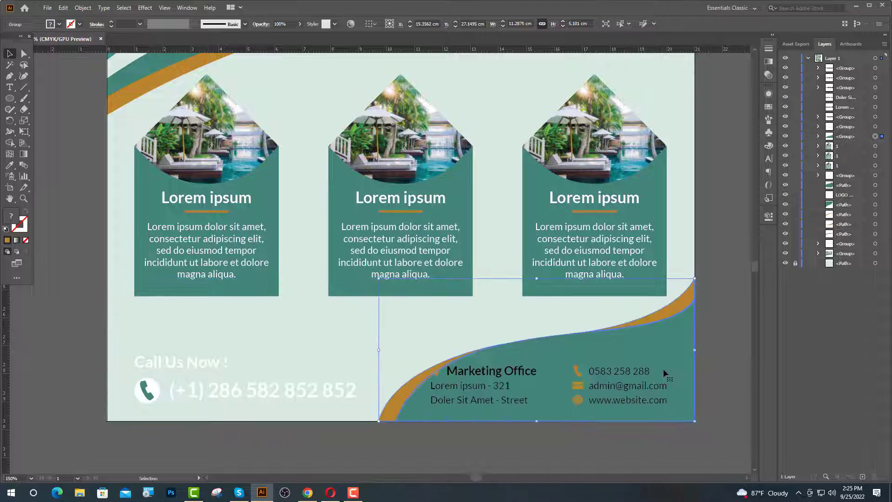
pyautogui.moveTo(379, 351); pyautogui.dragTo(358, 353)
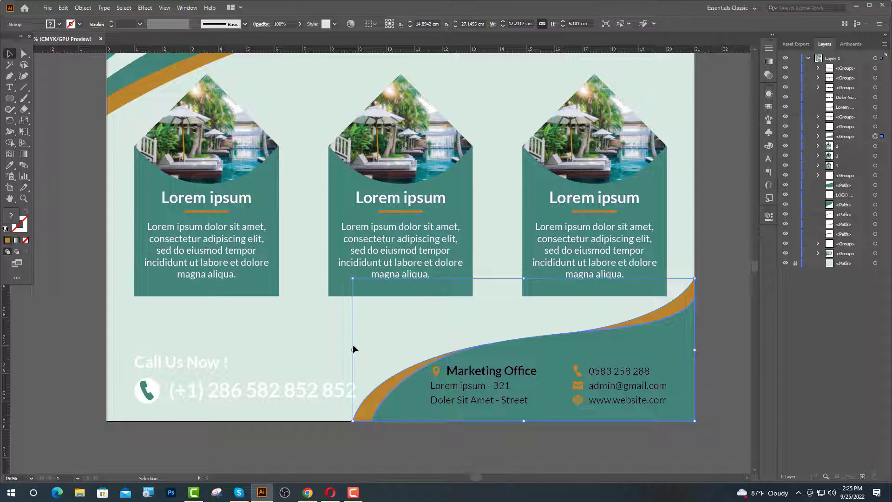
pyautogui.moveTo(234, 392); pyautogui.dragTo(288, 327)
pyautogui.click(288, 328)
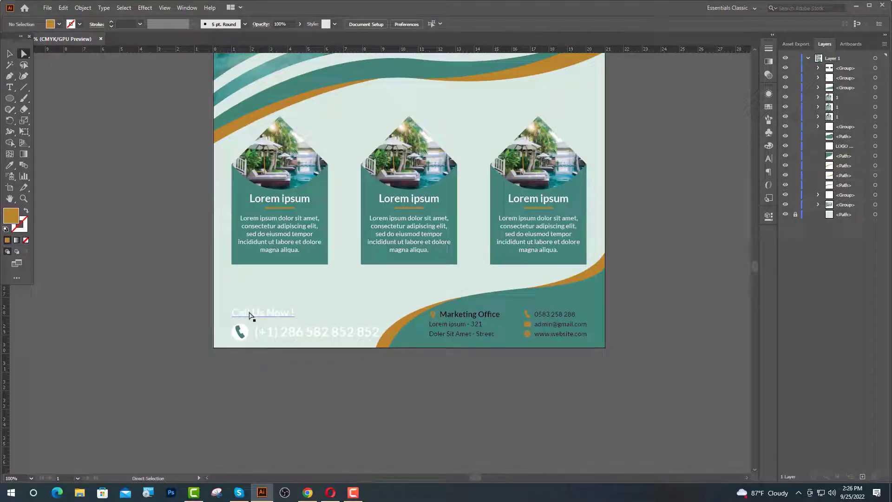
# - Make the Call Us Now ! heading and the footer phone number black
pyautogui.click(250, 316)
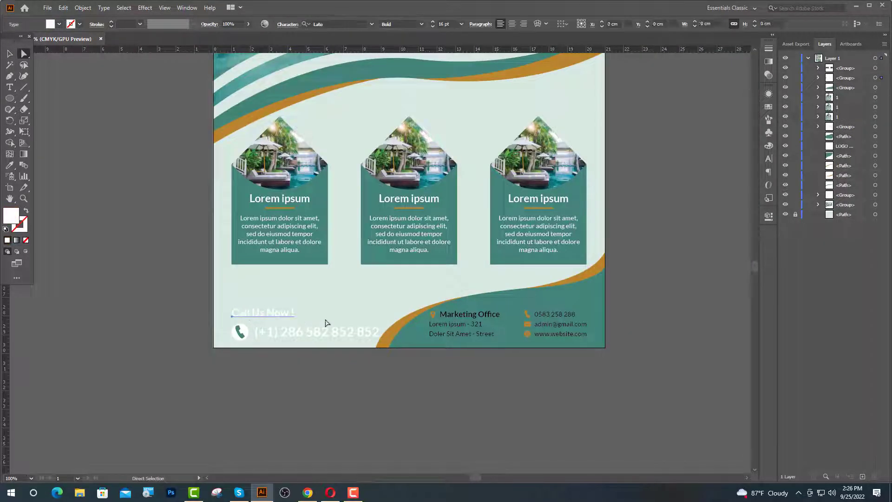
pyautogui.click(11, 165)
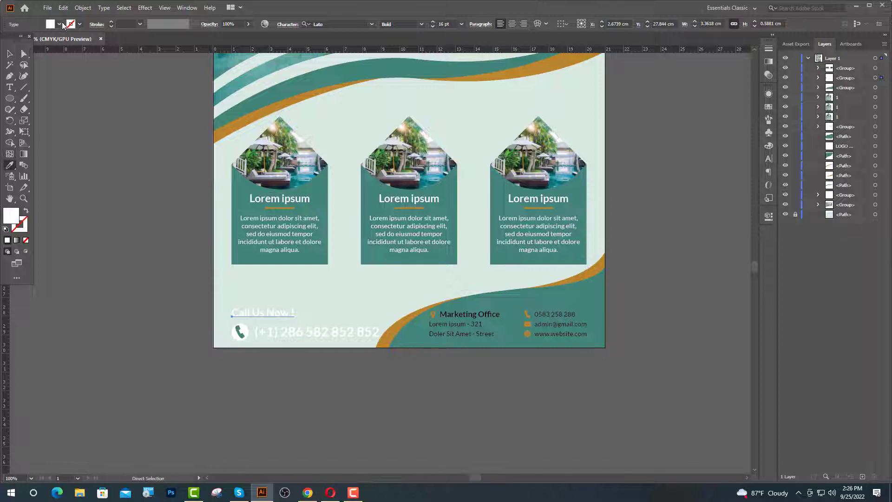
pyautogui.click(60, 24)
pyautogui.click(25, 40)
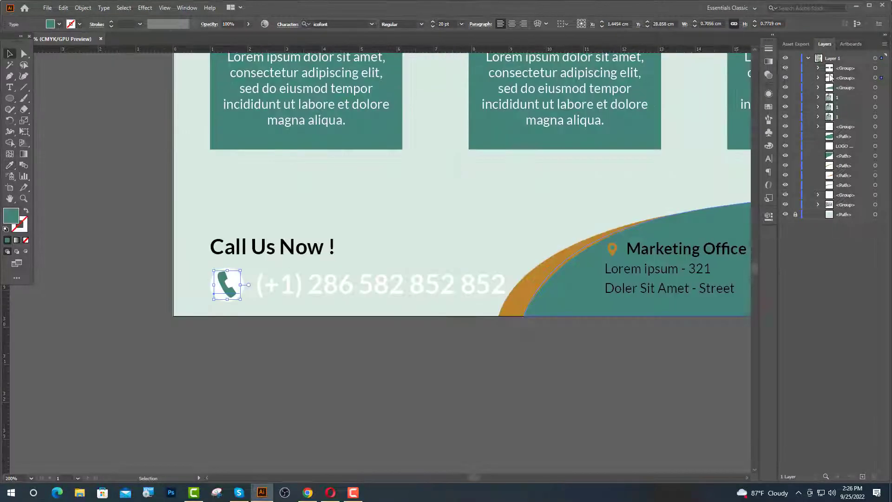
pyautogui.click(819, 78)
pyautogui.click(876, 88)
pyautogui.click(830, 87)
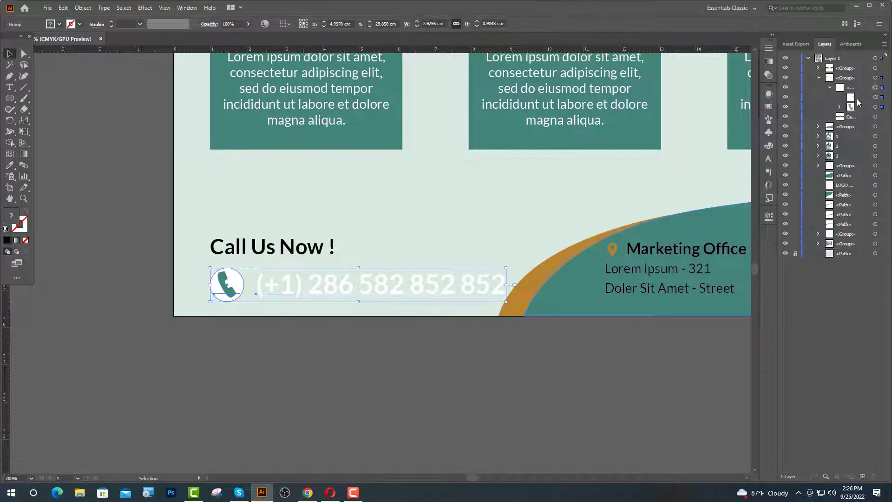
pyautogui.click(876, 98)
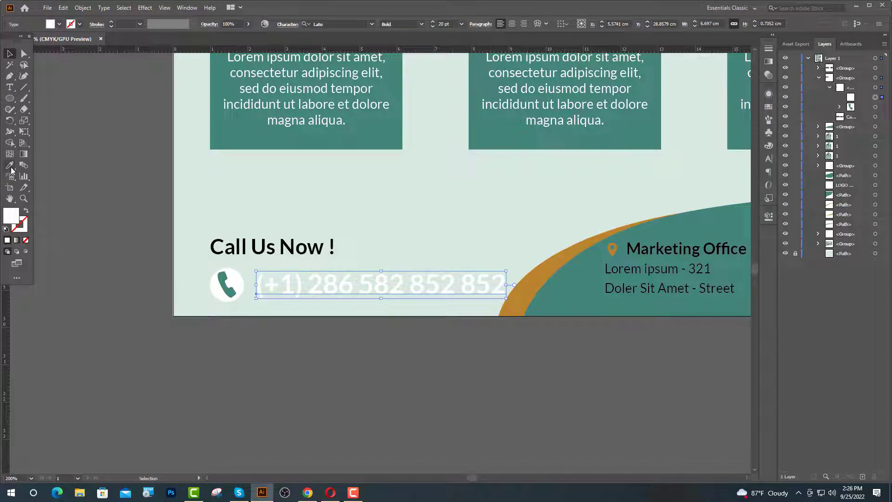
pyautogui.click(59, 24)
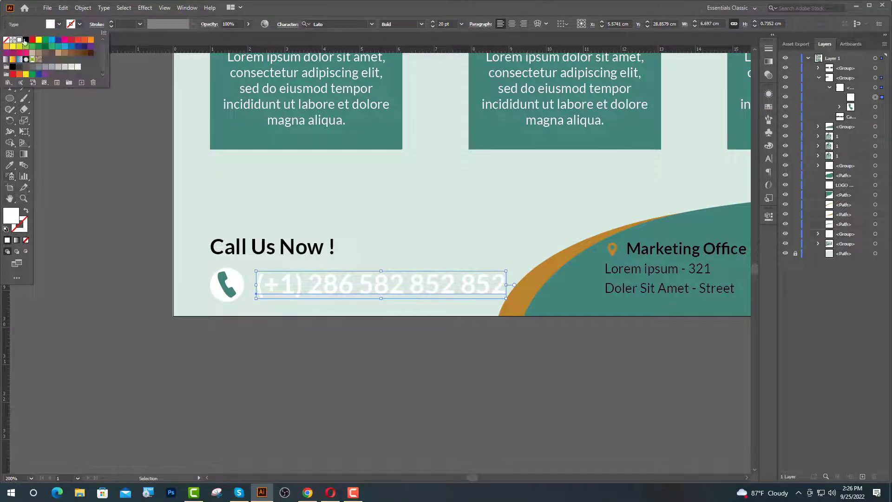
pyautogui.click(25, 40)
pyautogui.click(840, 107)
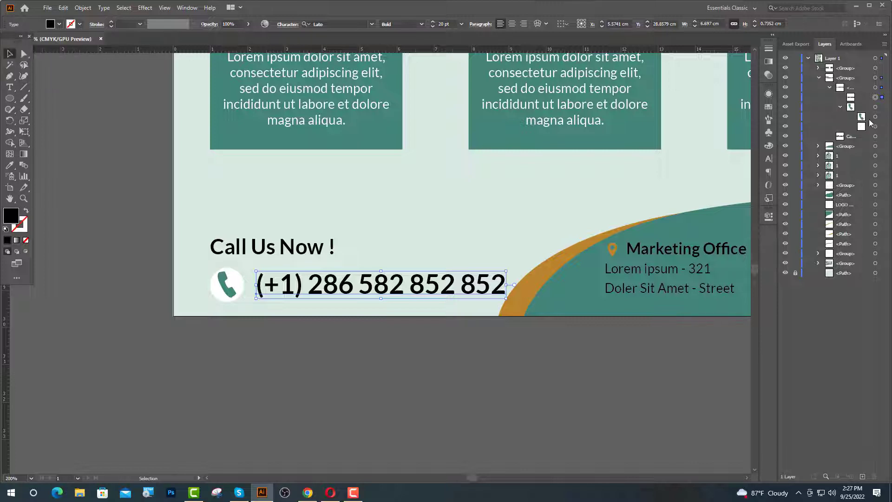
# - Fill the phone icon circle with the wave band's orange and make its glyph white
pyautogui.click(875, 127)
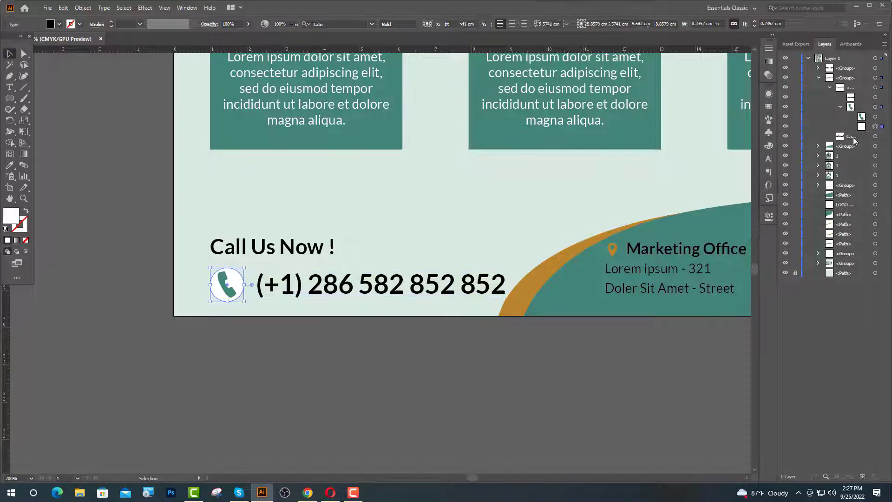
pyautogui.click(9, 166)
pyautogui.click(547, 270)
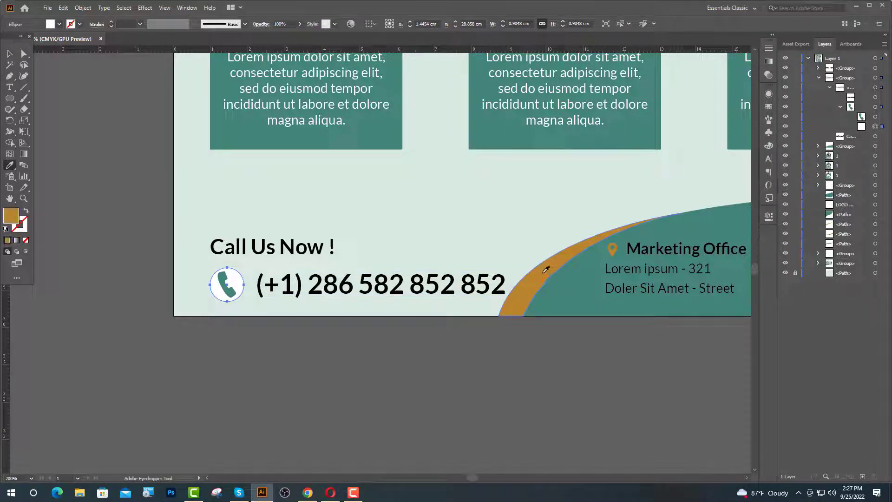
pyautogui.click(875, 117)
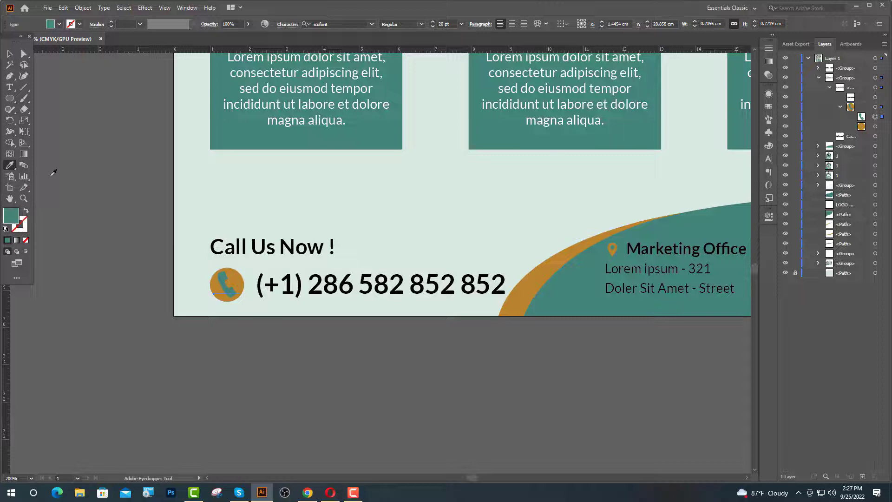
pyautogui.click(318, 191)
pyautogui.hotkey('ctrl', '1')
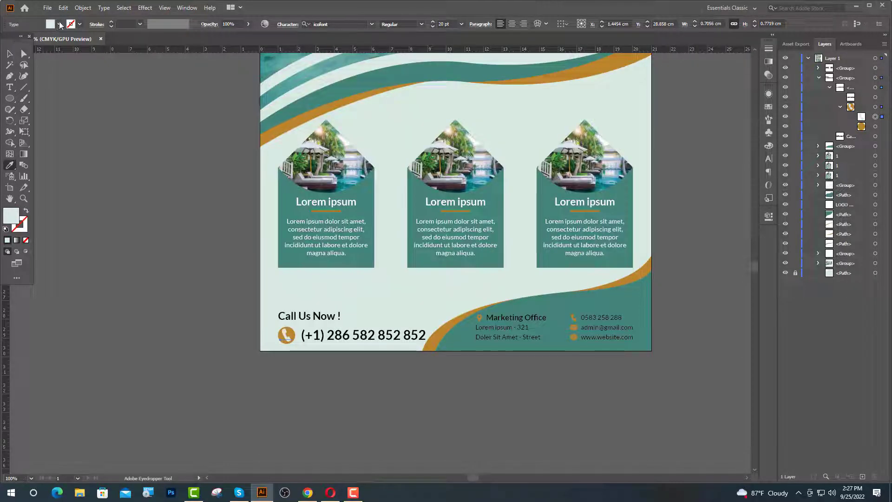
pyautogui.click(59, 24)
pyautogui.click(19, 41)
pyautogui.press('v')
pyautogui.click(590, 355)
pyautogui.scroll(1, 590, 354)
pyautogui.moveTo(589, 354); pyautogui.dragTo(498, 320)
# - Make the office address text white
pyautogui.click(24, 55)
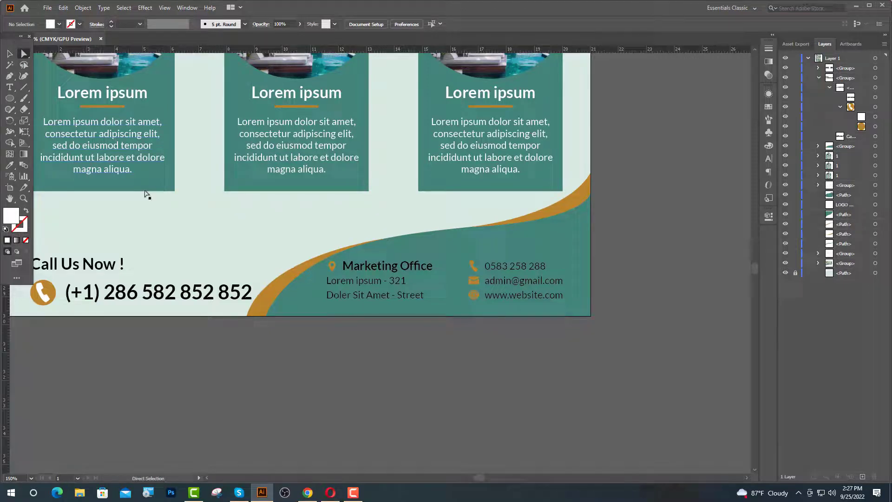
pyautogui.click(375, 271)
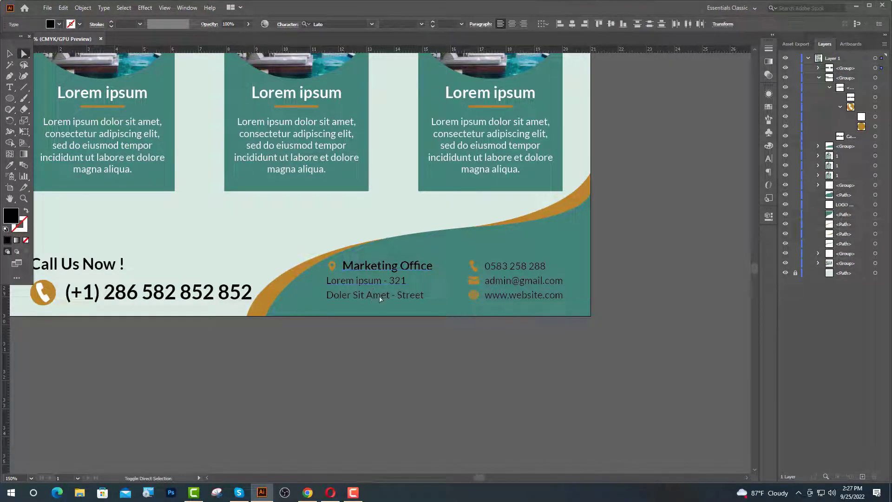
pyautogui.click(59, 24)
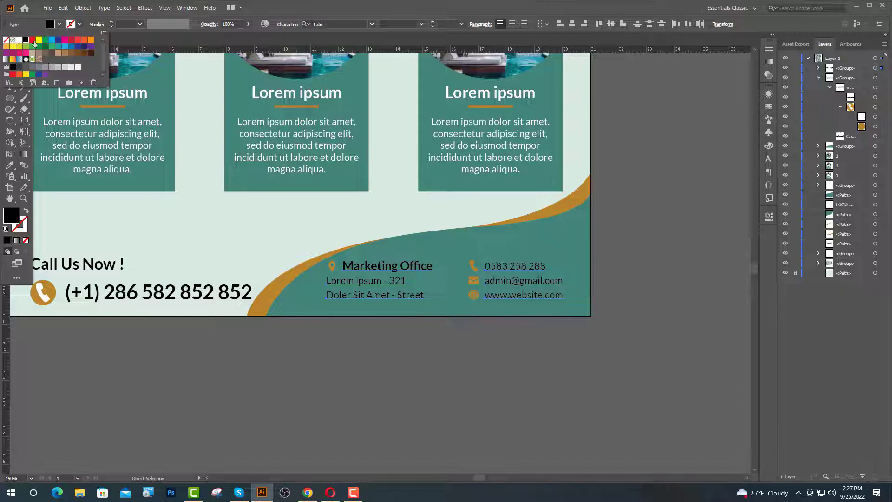
pyautogui.click(19, 40)
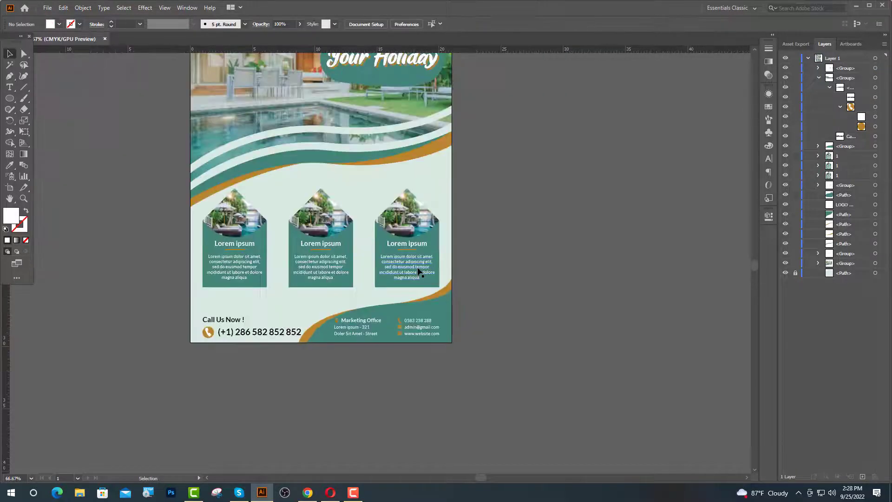
# - Nudge the right card highest and the middle card slightly up to stagger them
pyautogui.click(420, 272)
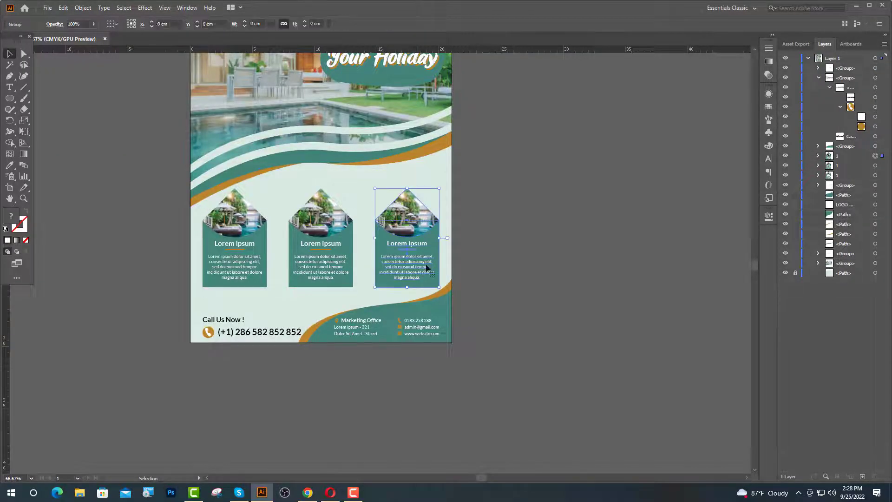
pyautogui.hotkey('ctrl', '+')
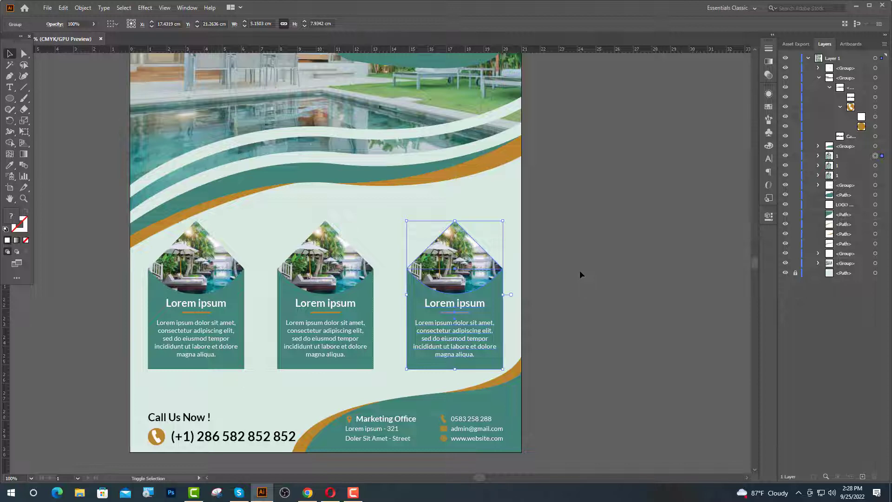
pyautogui.hotkey('shift', 'Up')
pyautogui.hotkey('shift', 'Up')
pyautogui.hotkey('shift', 'Up')
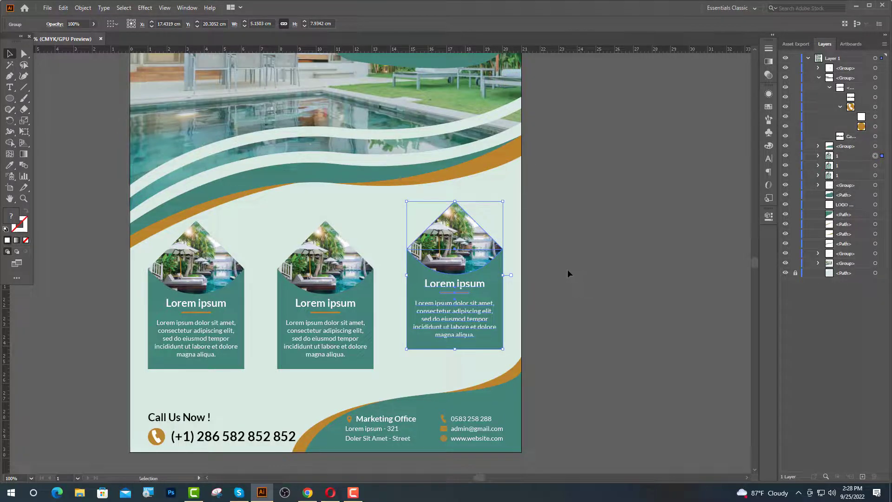
pyautogui.click(325, 341)
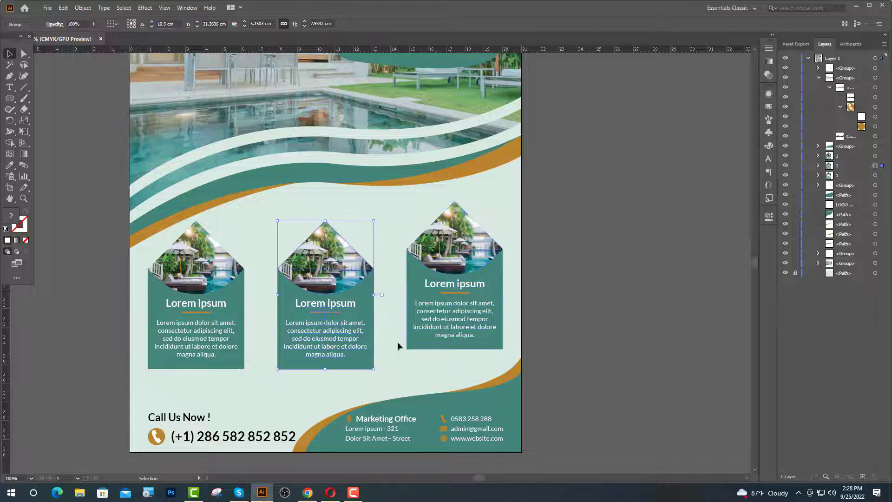
pyautogui.hotkey('shift', 'Up')
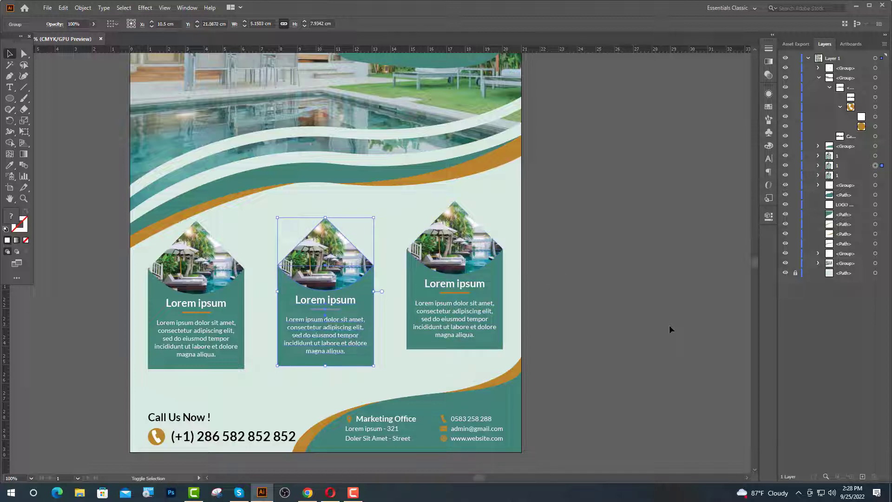
pyautogui.hotkey('shift', 'Up')
pyautogui.hotkey('shift', 'Up')
pyautogui.hotkey('ctrl', 'alt', ']')
pyautogui.hotkey('shift', 'Up')
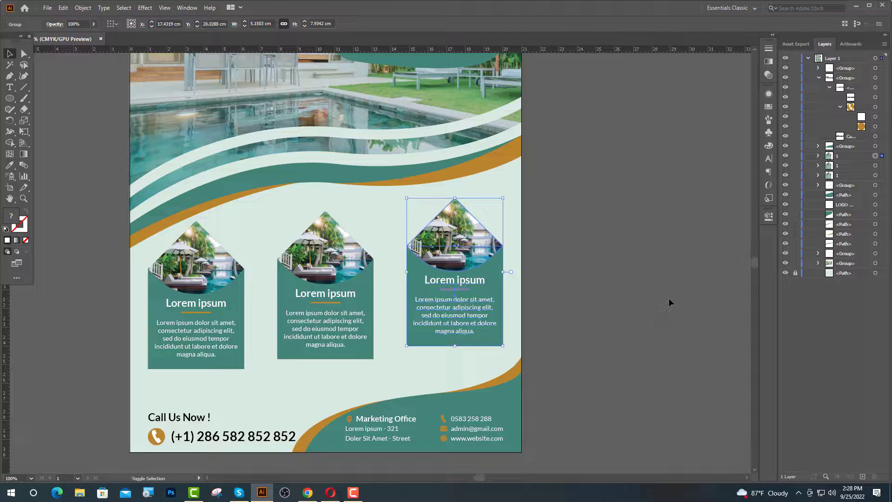
pyautogui.hotkey('shift', 'Up')
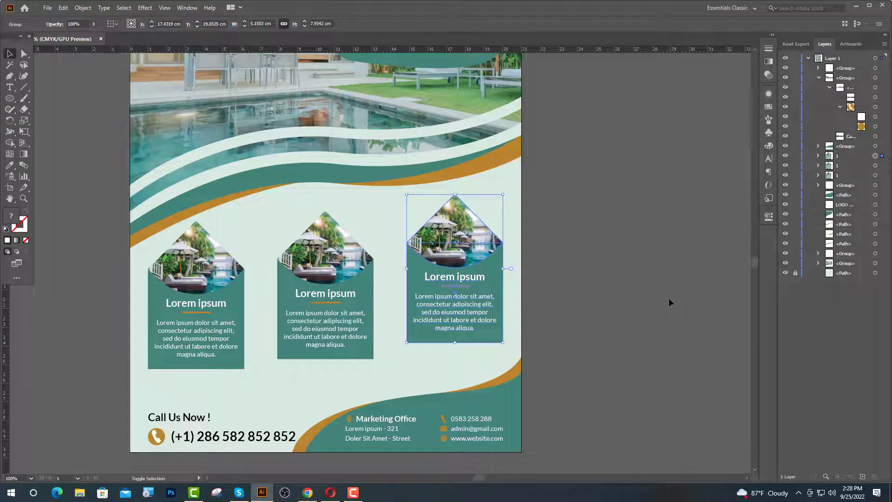
pyautogui.hotkey('shift', 'Up')
pyautogui.click(281, 309)
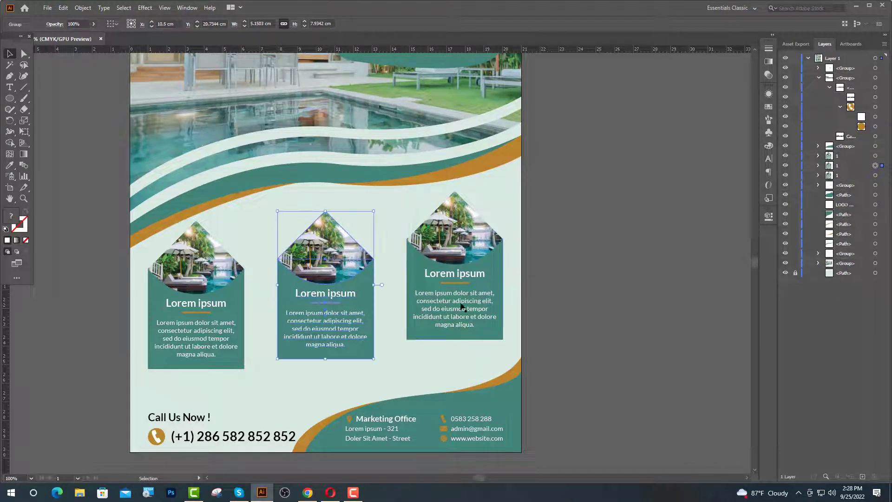
pyautogui.hotkey('shift', 'Up')
pyautogui.hotkey('shift', 'Up')
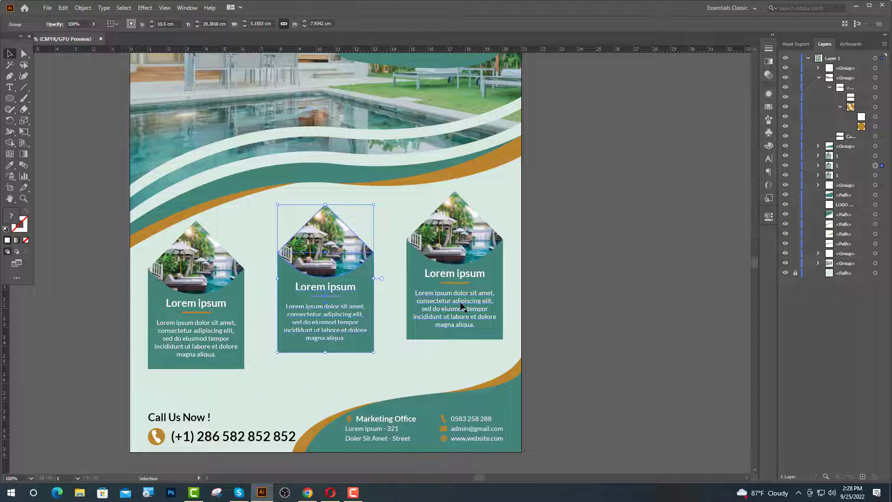
# - Select all three cards and nudge them down together one step
pyautogui.click(587, 334)
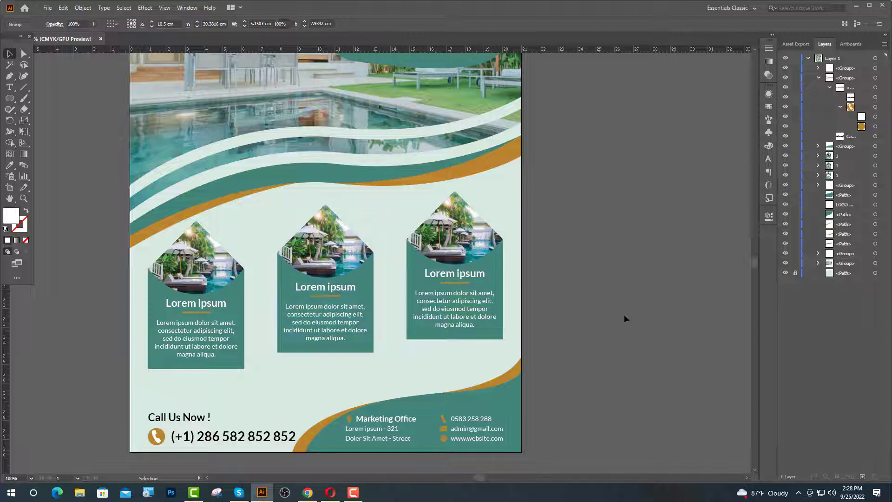
pyautogui.click(442, 313)
pyautogui.keyDown('shift'); pyautogui.click(278, 322); pyautogui.keyUp('shift')
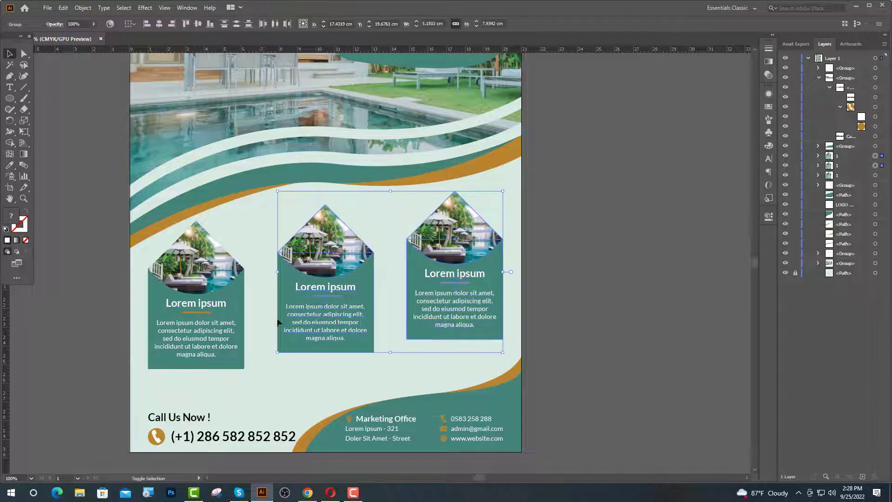
pyautogui.keyDown('shift'); pyautogui.click(190, 325); pyautogui.keyUp('shift')
pyautogui.hotkey('shift', 'Down')
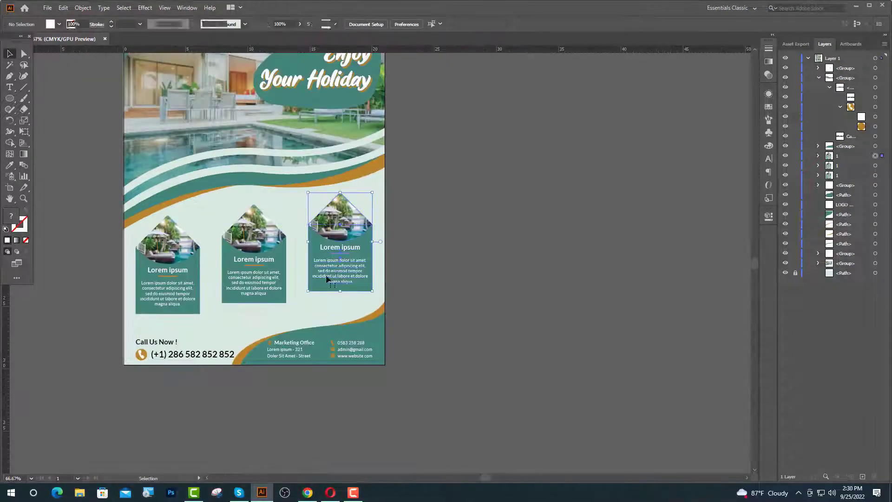
# - Nudge the three selected cards down two more steps, then deselect them
pyautogui.keyDown('shift'); pyautogui.click(266, 288); pyautogui.keyUp('shift')
pyautogui.keyDown('shift'); pyautogui.click(181, 299); pyautogui.keyUp('shift')
pyautogui.hotkey('shift', 'Down')
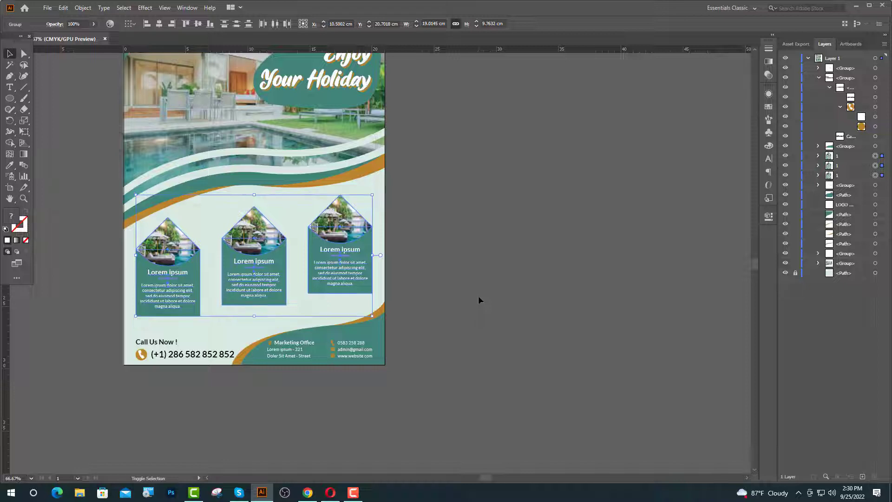
pyautogui.hotkey('shift', 'Down')
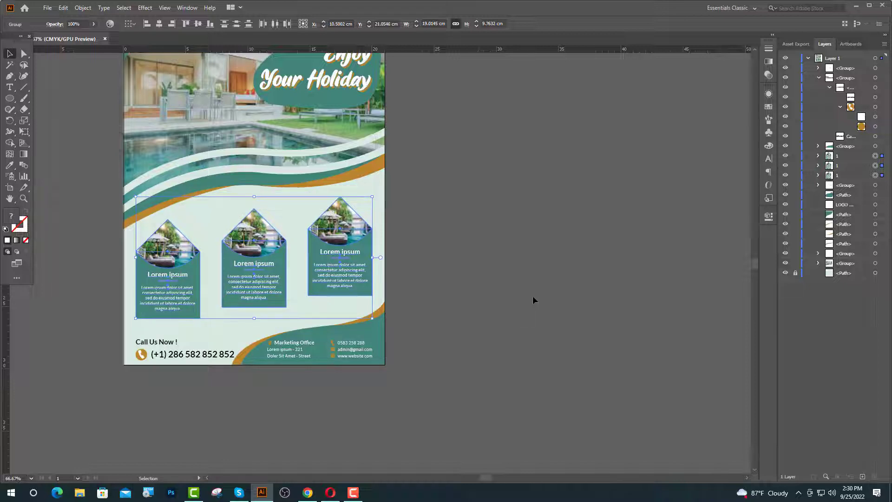
pyautogui.click(533, 304)
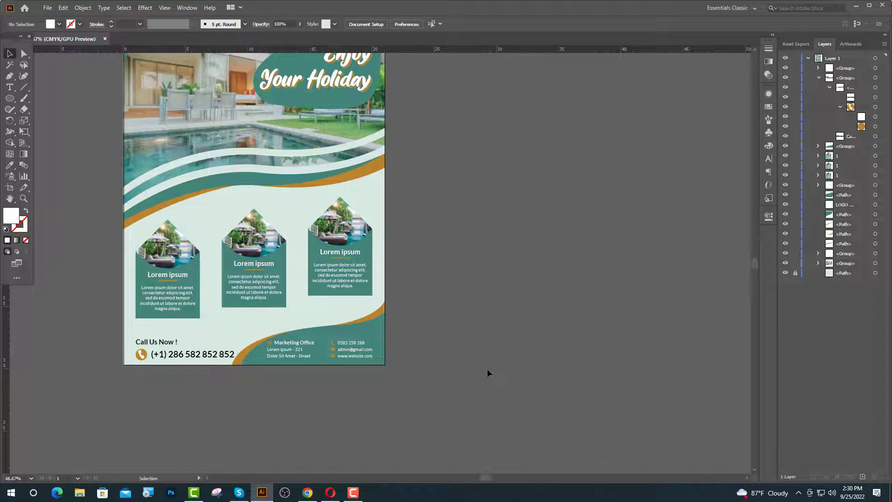
pyautogui.scroll(3, 487, 369)
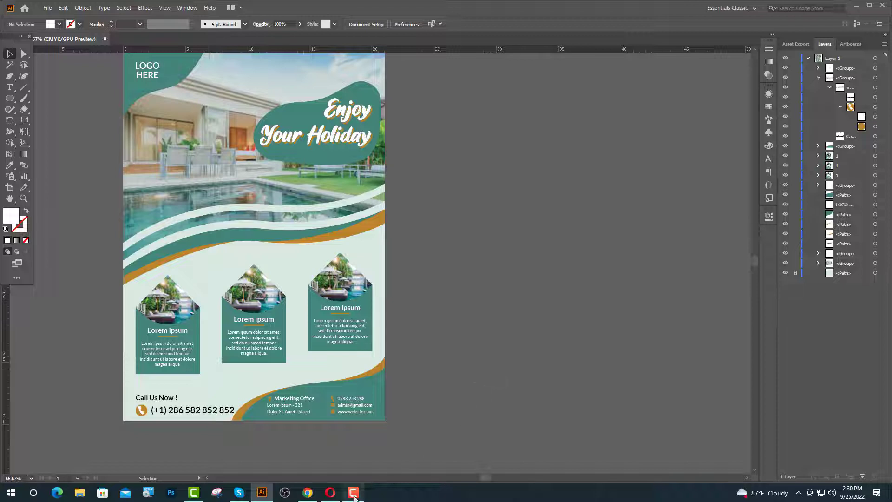
pyautogui.click(354, 493)
pyautogui.scroll(1, 427, 420)
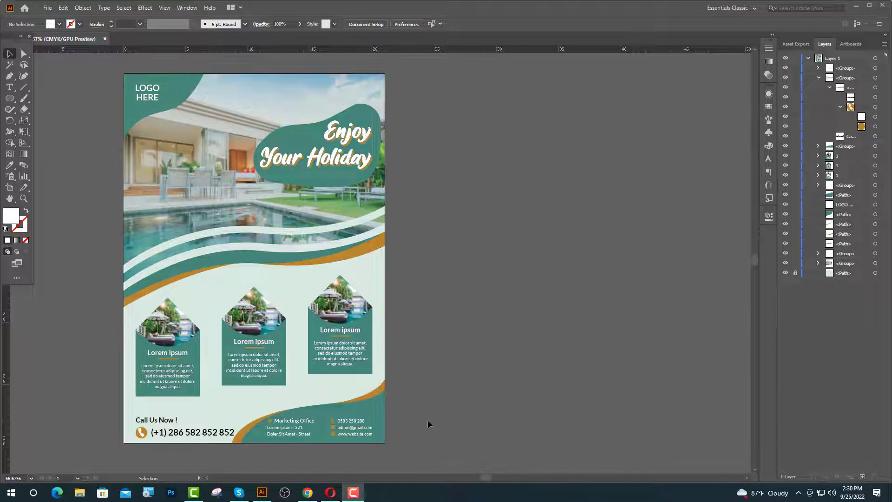